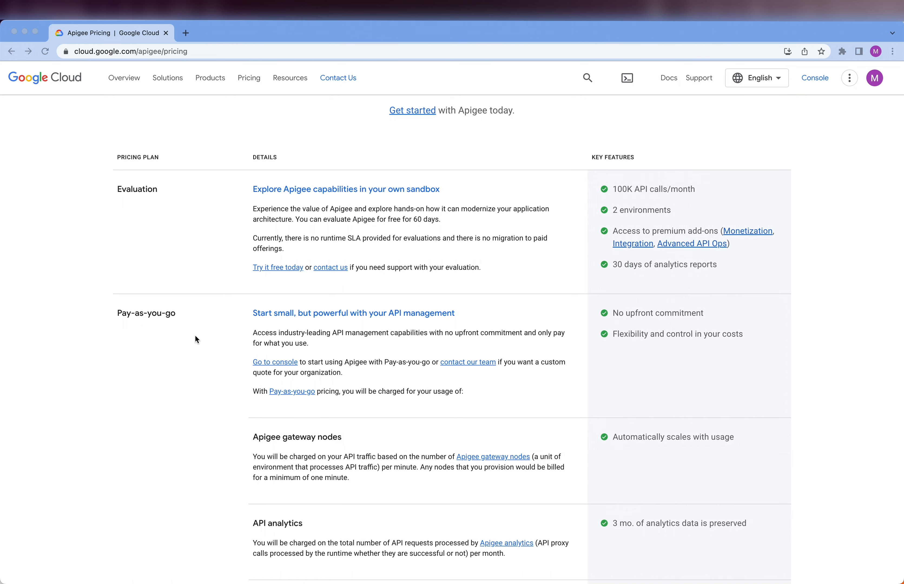
Review the Apigee pricing plans, comparing the Evaluation, Pay-as-you-go and Subscription details and key features
{"action": "scroll", "coordinate": [409, 311], "scroll_direction": "down", "scroll_amount": 5}
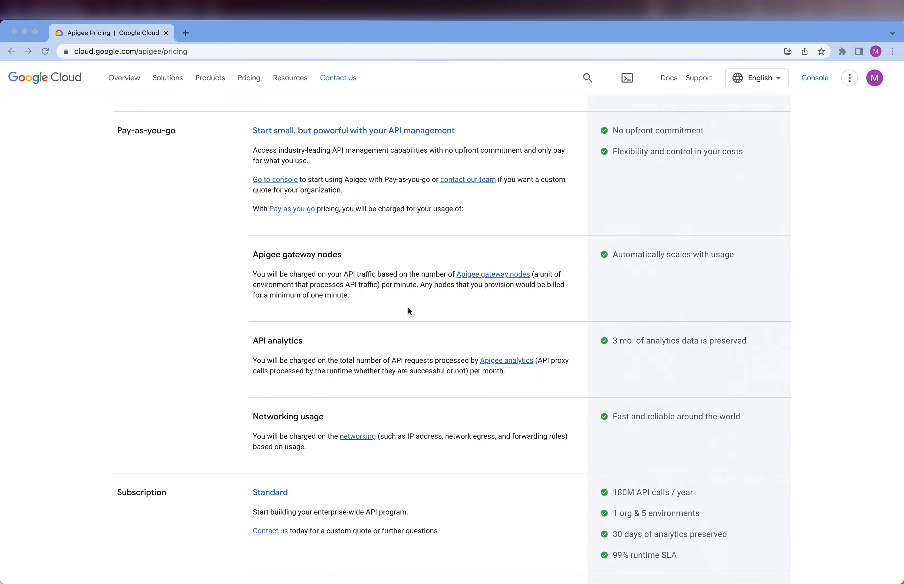
{"action": "scroll", "coordinate": [409, 311], "scroll_direction": "down", "scroll_amount": 6}
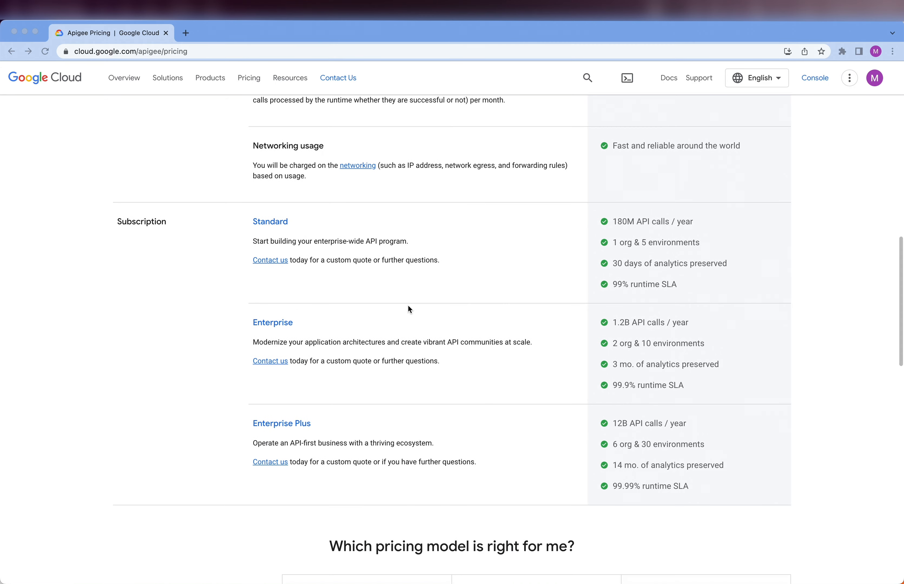
{"action": "scroll", "coordinate": [409, 309], "scroll_direction": "up", "scroll_amount": 5}
{"action": "scroll", "coordinate": [410, 309], "scroll_direction": "up", "scroll_amount": 3}
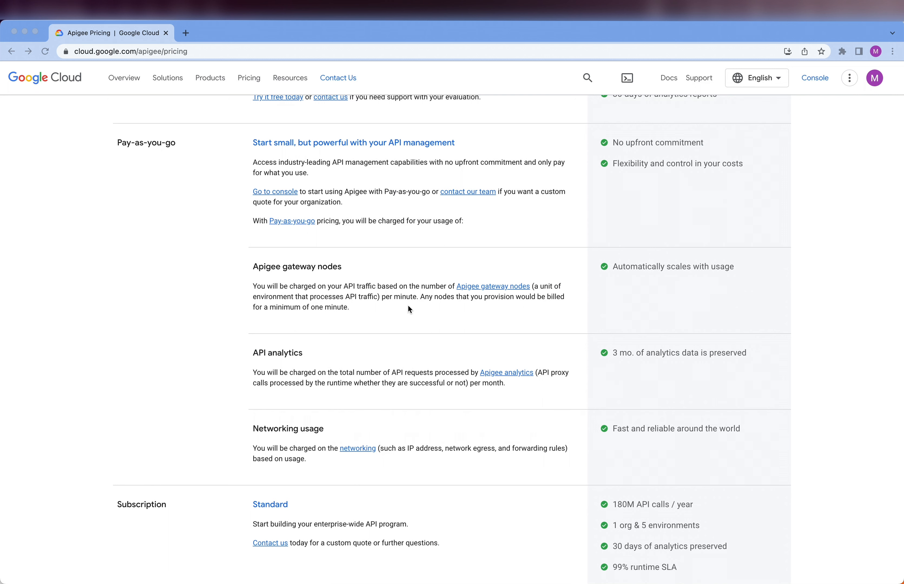
{"action": "scroll", "coordinate": [409, 307], "scroll_direction": "down", "scroll_amount": 4}
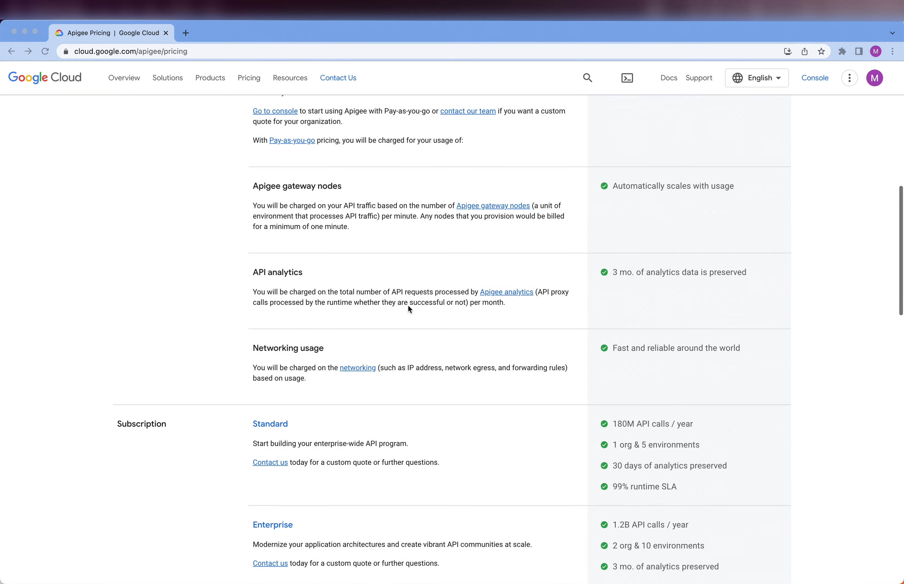
{"action": "scroll", "coordinate": [409, 306], "scroll_direction": "up", "scroll_amount": 4}
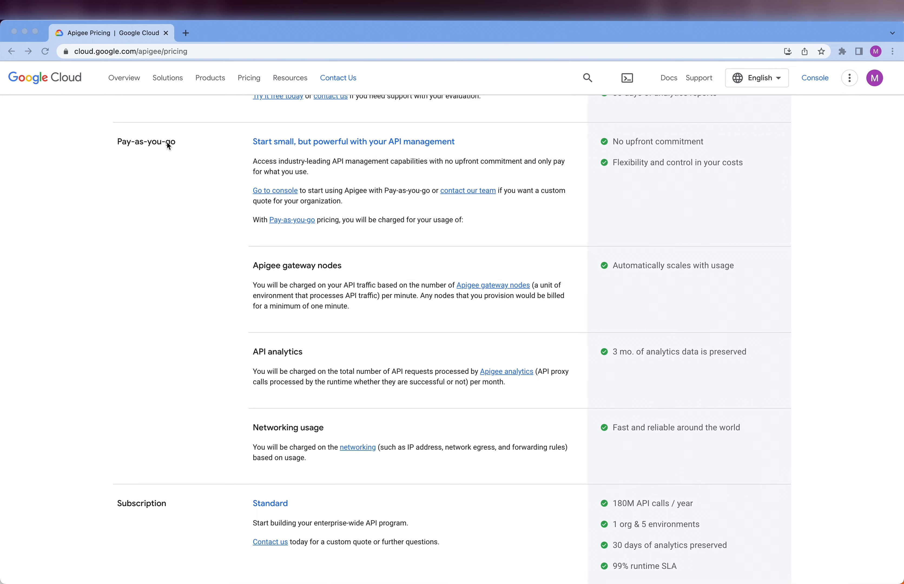
{"action": "scroll", "coordinate": [168, 144], "scroll_direction": "down", "scroll_amount": 10}
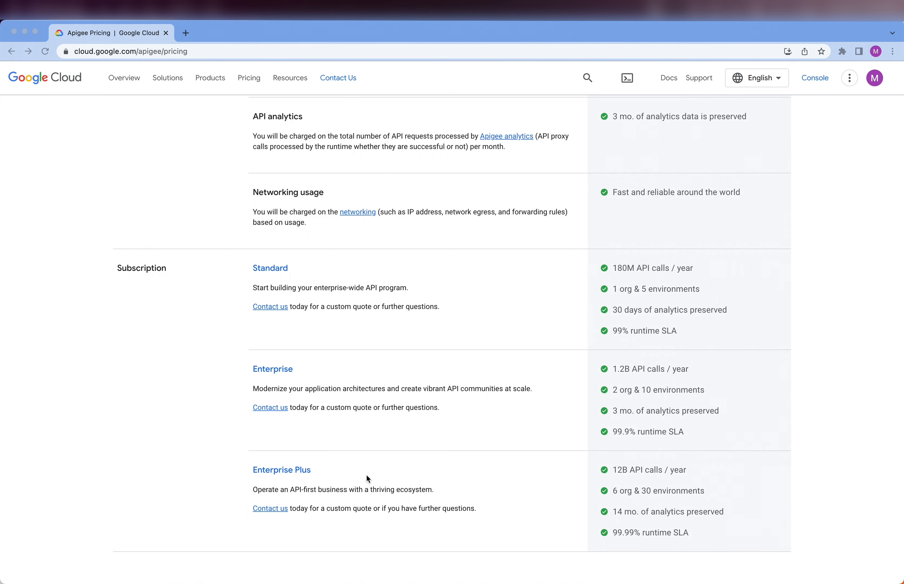
{"action": "scroll", "coordinate": [367, 479], "scroll_direction": "up", "scroll_amount": 6}
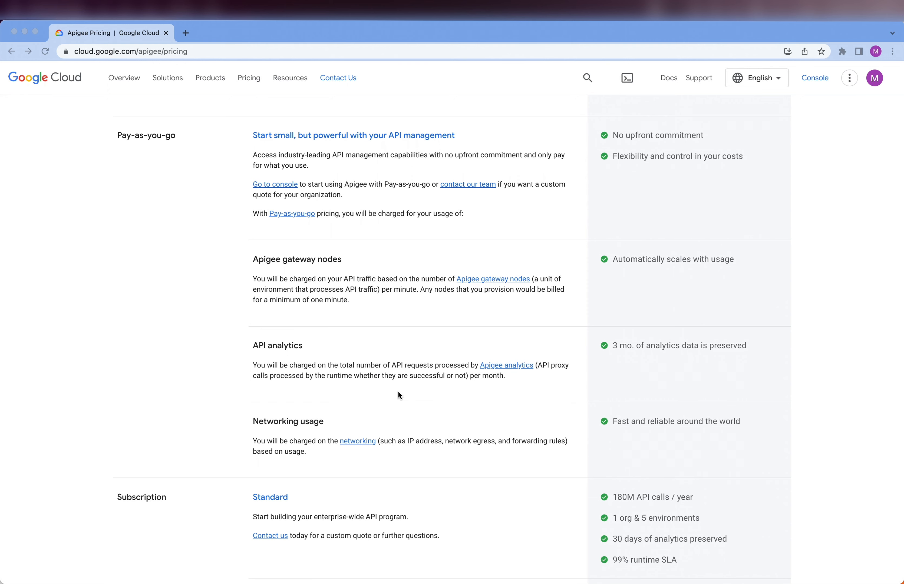
Open the Google Cloud console at console.cloud.google.com in a new browser tab
{"action": "left_click", "coordinate": [186, 33]}
{"action": "type", "text": "con"}
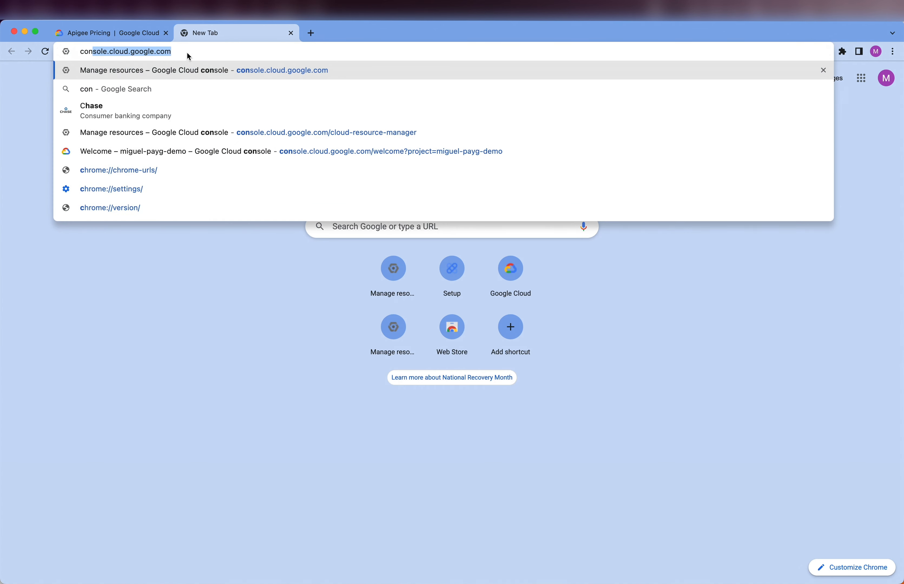
{"action": "key", "text": "Return"}
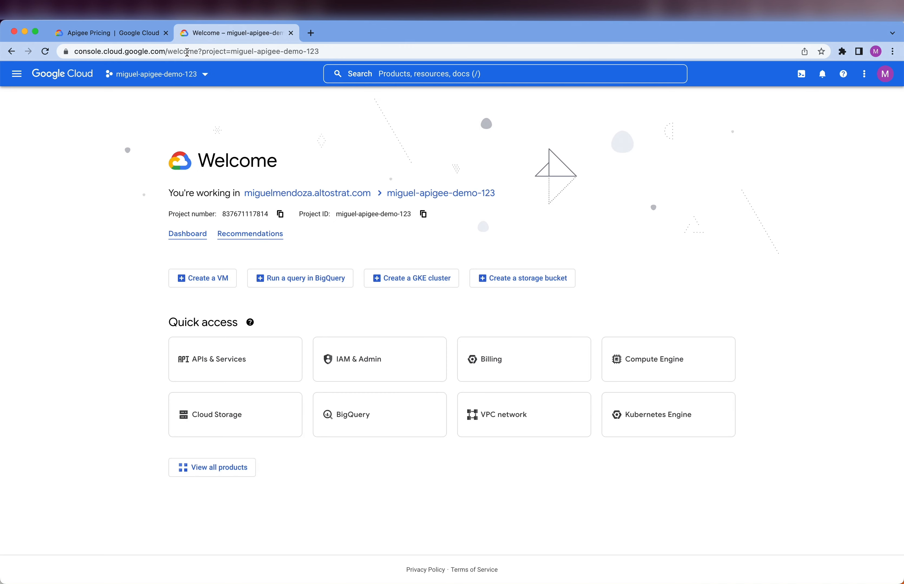
Start a new project and name it my-apigee-payg-demo- followed by the owner's first name
{"action": "left_click", "coordinate": [202, 77]}
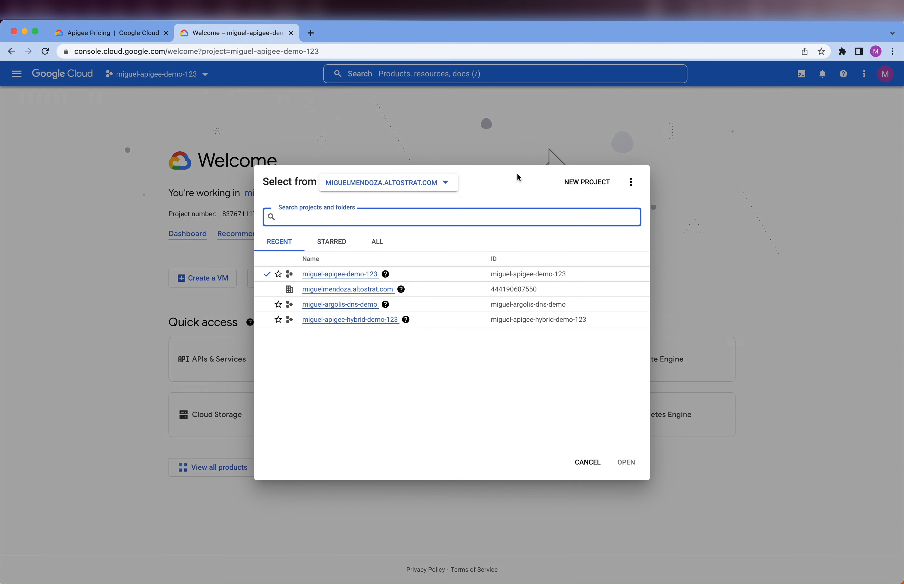
{"action": "left_click", "coordinate": [571, 182]}
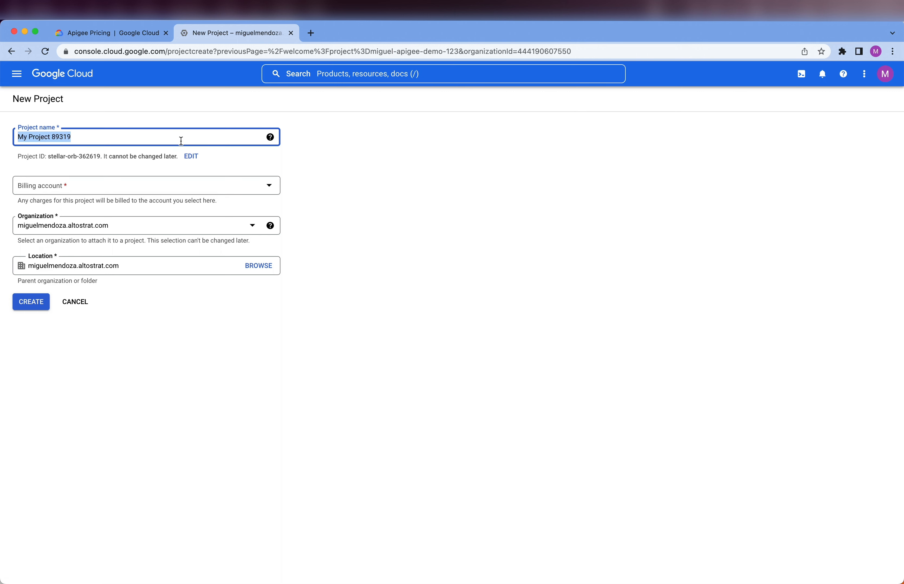
{"action": "type", "text": "m"}
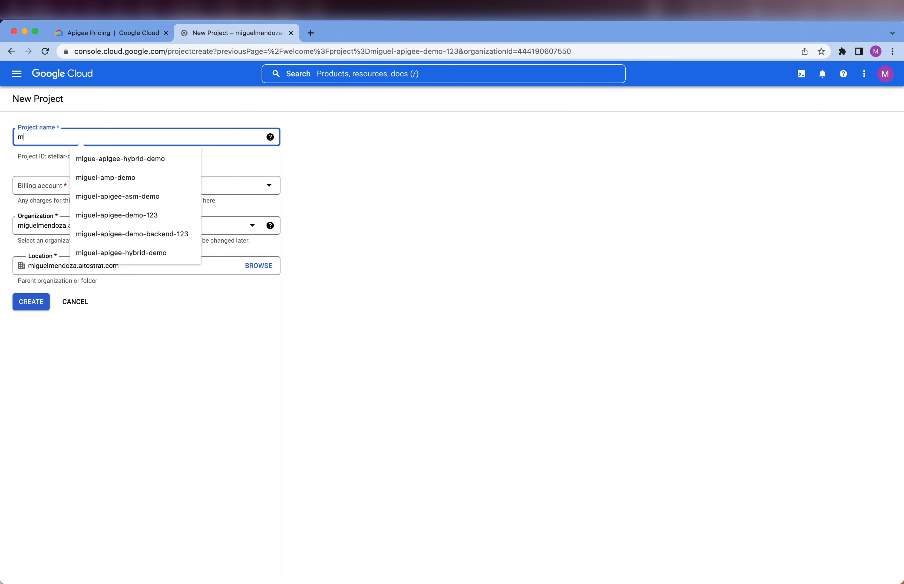
{"action": "type", "text": "y-apigee-p"}
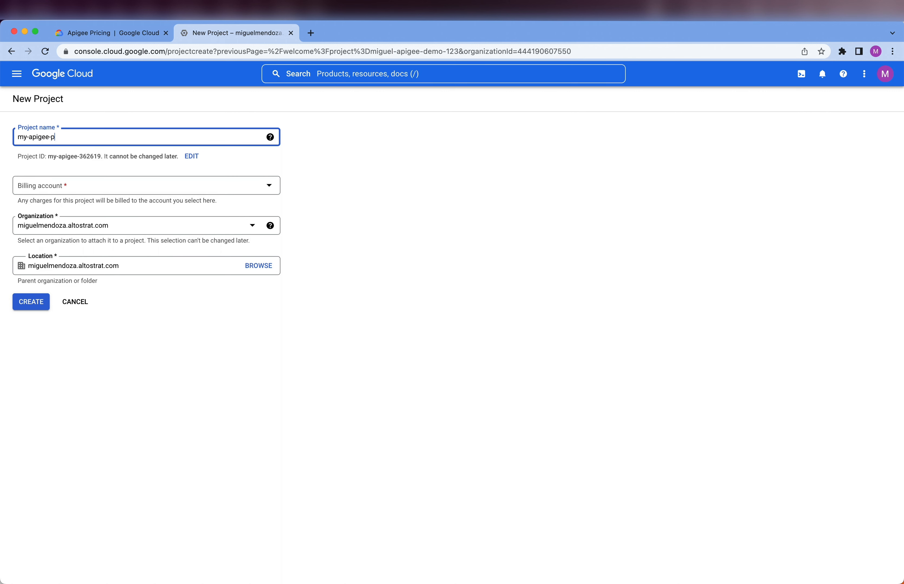
{"action": "type", "text": "ayg-demo-miguel"}
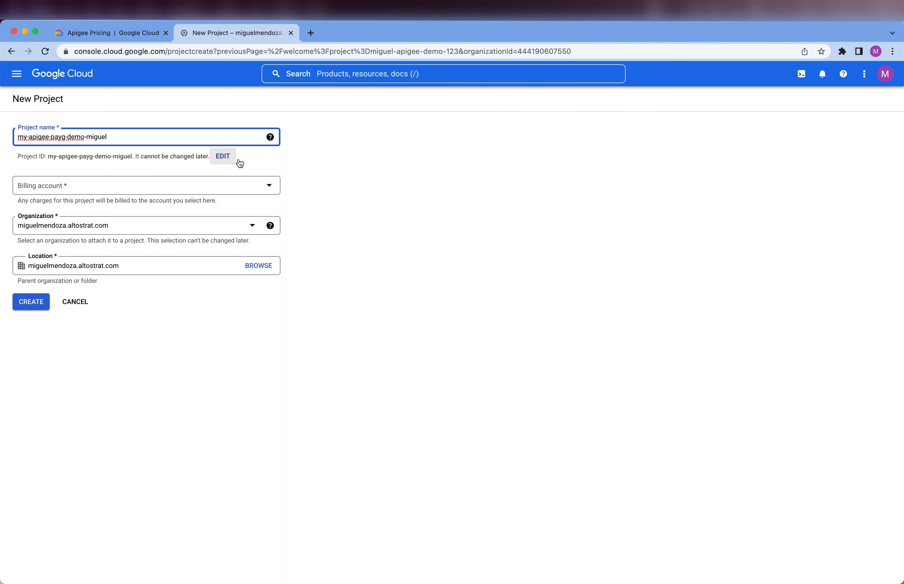
{"action": "left_click", "coordinate": [360, 204]}
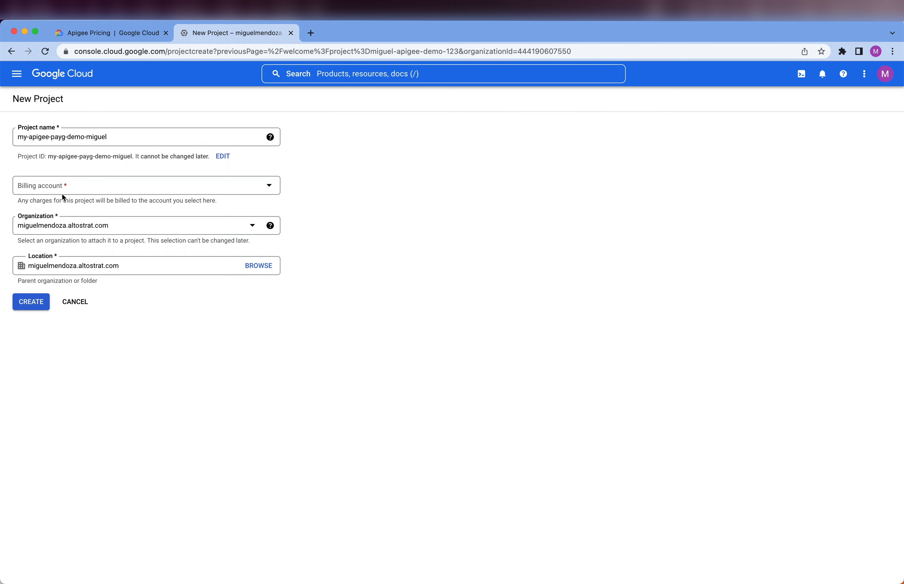
Assign the Argolis Billing account to the new project, create the project and dismiss the notifications list
{"action": "left_click", "coordinate": [75, 186]}
{"action": "left_click", "coordinate": [73, 237]}
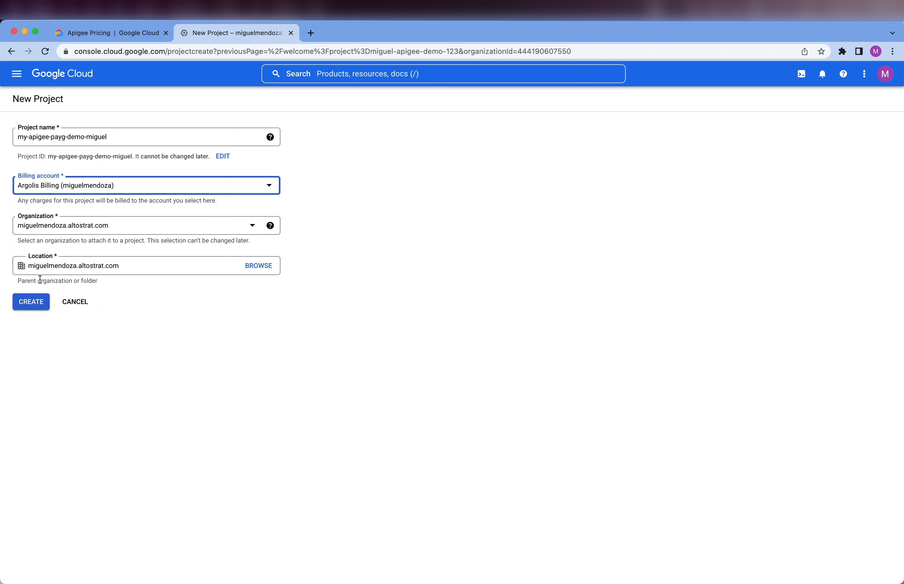
{"action": "left_click", "coordinate": [33, 306]}
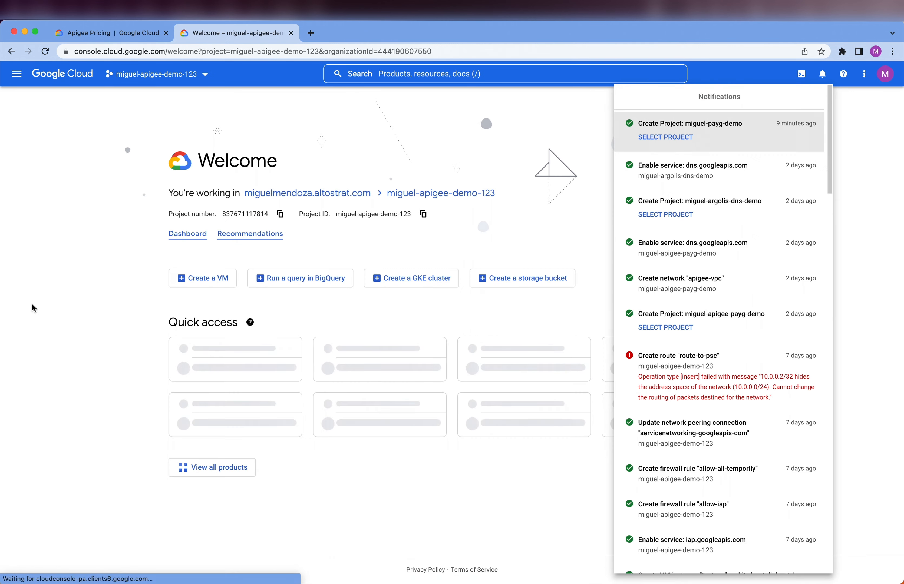
{"action": "left_click", "coordinate": [563, 116]}
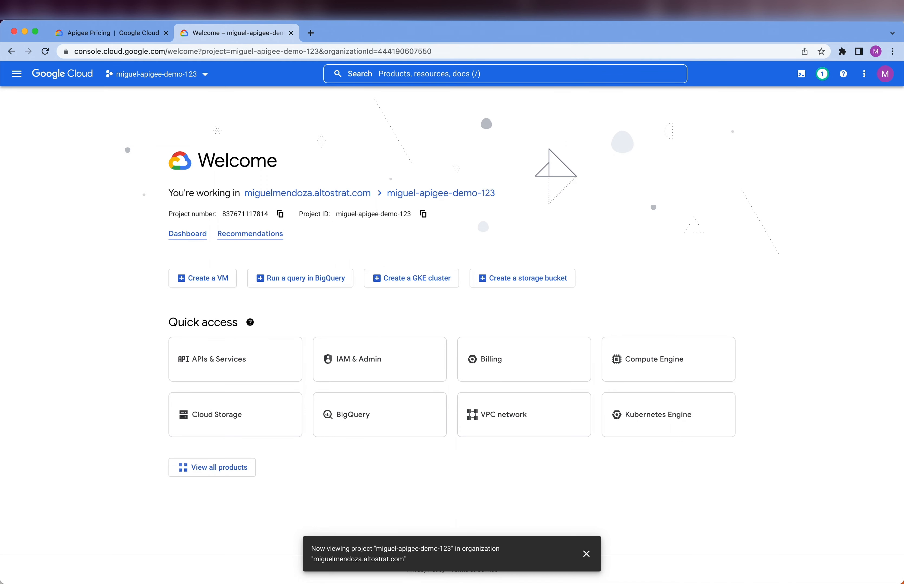
Switch the console to the newly created Apigee pay-as-you-go demo project and dismiss the project message
{"action": "left_click", "coordinate": [204, 76]}
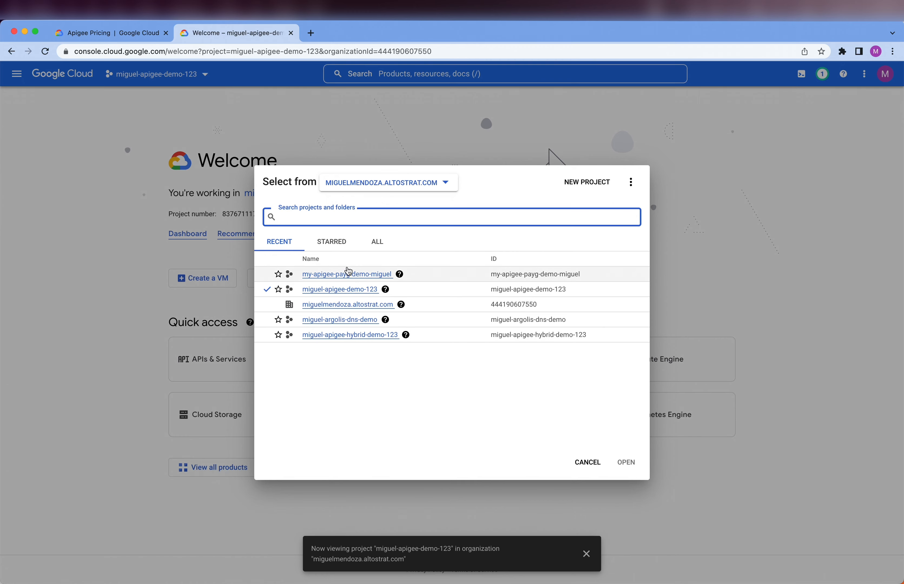
{"action": "left_click", "coordinate": [348, 279]}
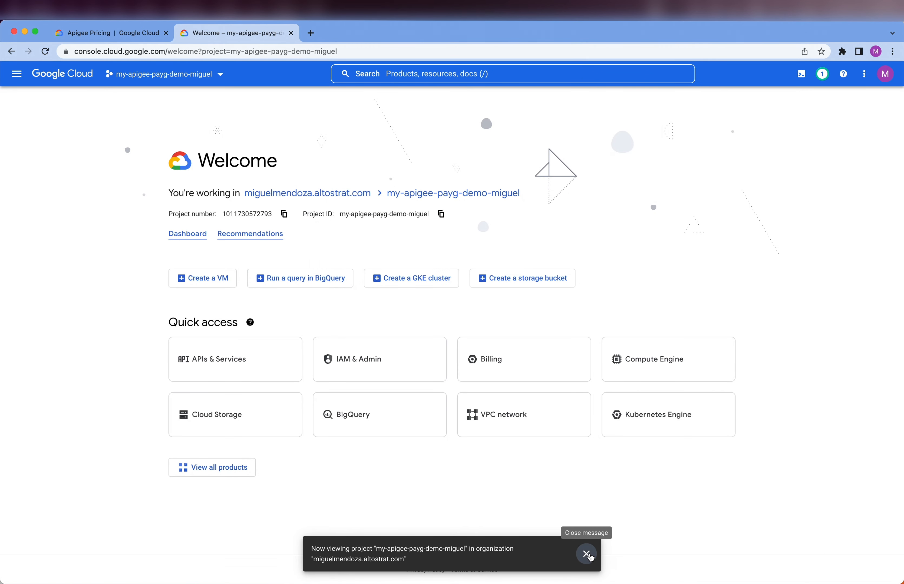
{"action": "left_click", "coordinate": [590, 556]}
Search the console for Apigee X, open that product and start setting up Apigee for the project
{"action": "left_click", "coordinate": [419, 76]}
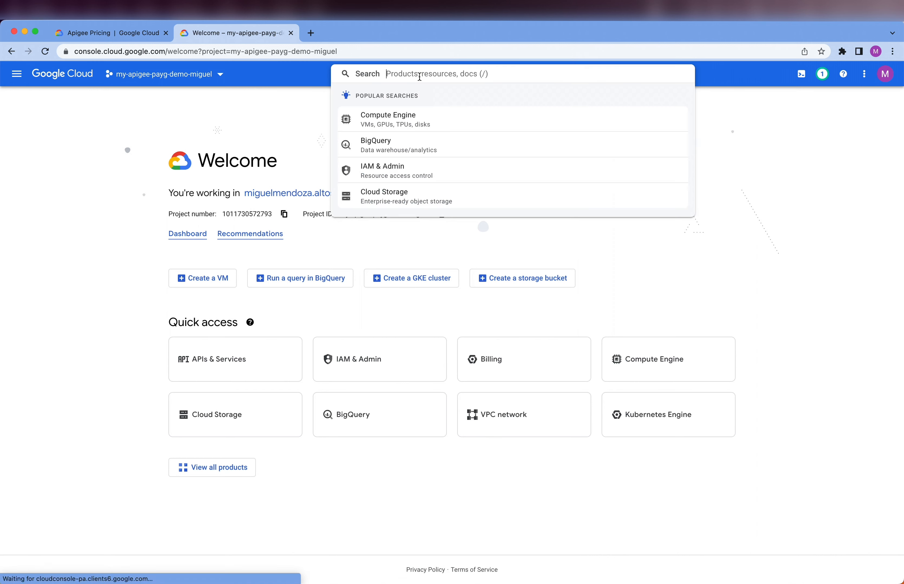
{"action": "type", "text": "PIge"}
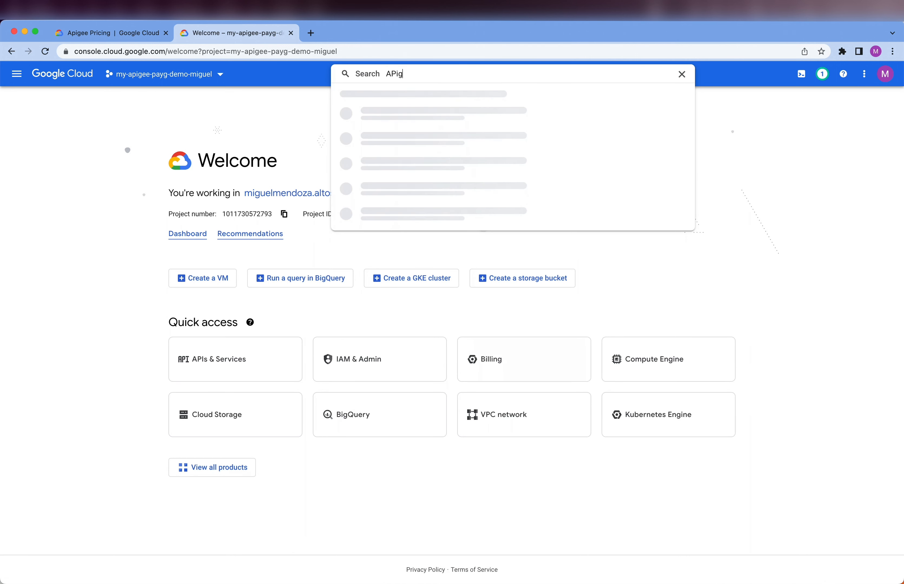
{"action": "key", "text": "BackSpace"}
{"action": "key", "text": "BackSpace"}
{"action": "key", "text": "BackSpace"}
{"action": "key", "text": "BackSpace"}
{"action": "type", "text": "pigee X"}
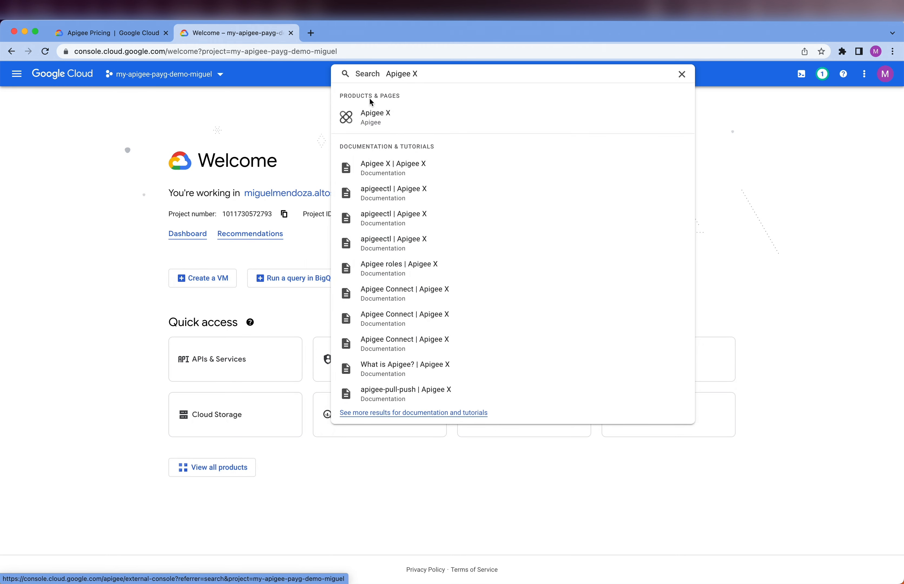
{"action": "left_click", "coordinate": [386, 119]}
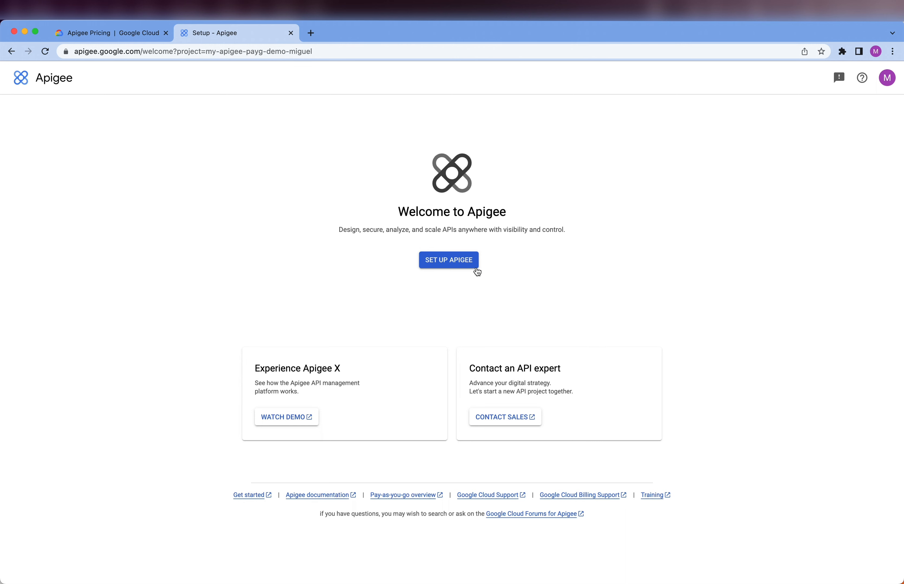
{"action": "left_click", "coordinate": [466, 267]}
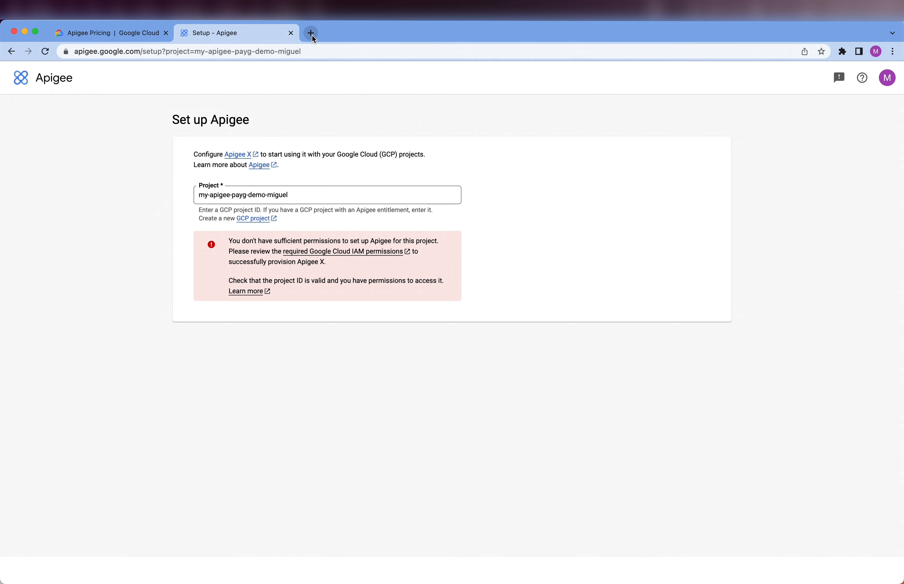
Open the required Google Cloud IAM permissions documentation in a new tab and review the predefined roles for Apigee provisioning
{"action": "right_click", "coordinate": [318, 252]}
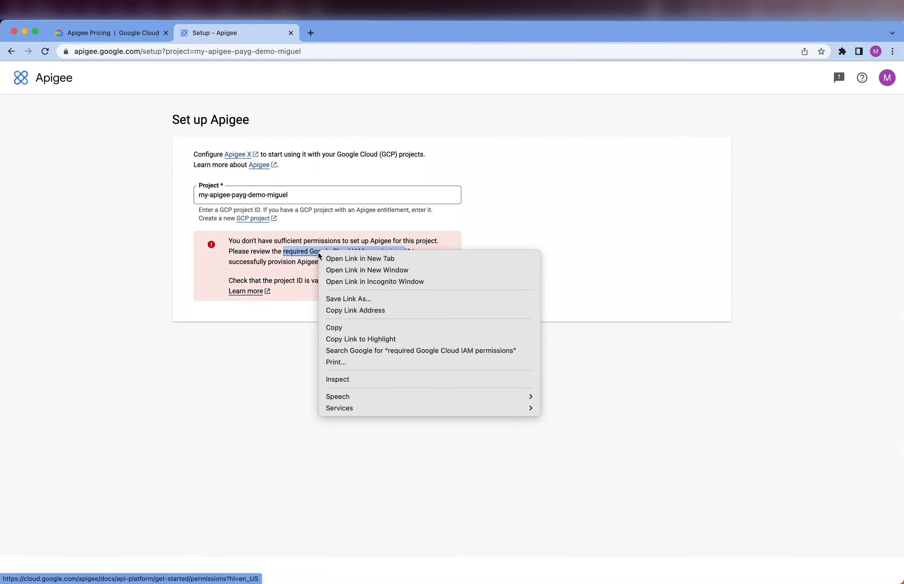
{"action": "left_click", "coordinate": [338, 257]}
{"action": "left_click", "coordinate": [359, 35]}
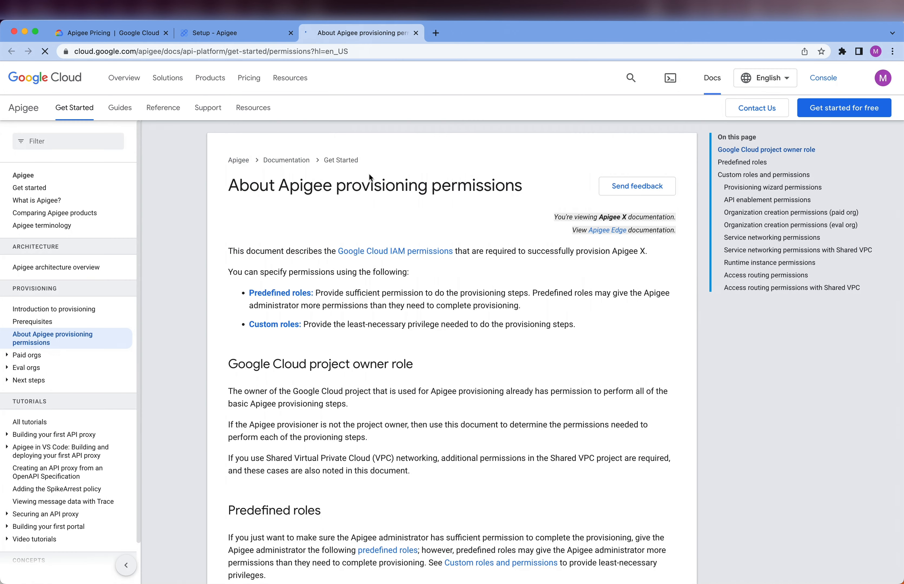
{"action": "scroll", "coordinate": [395, 392], "scroll_direction": "down", "scroll_amount": 1}
{"action": "scroll", "coordinate": [395, 391], "scroll_direction": "down", "scroll_amount": 8}
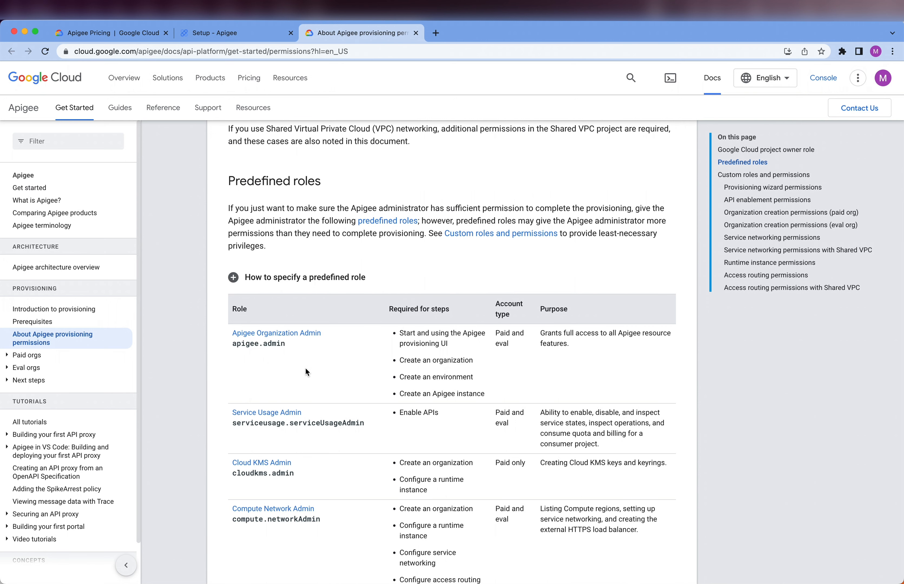
{"action": "scroll", "coordinate": [384, 410], "scroll_direction": "down", "scroll_amount": 1}
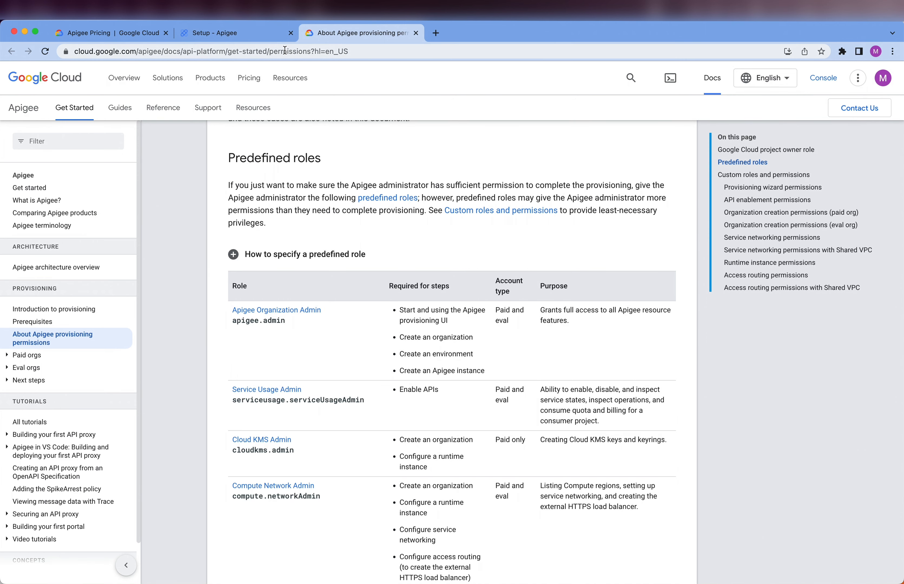
Open console.cloud.google.com in another new tab and go to the project's IAM permissions page
{"action": "key", "text": "super+t"}
{"action": "type", "text": "console.cloud.google.com"}
{"action": "key", "text": "Return"}
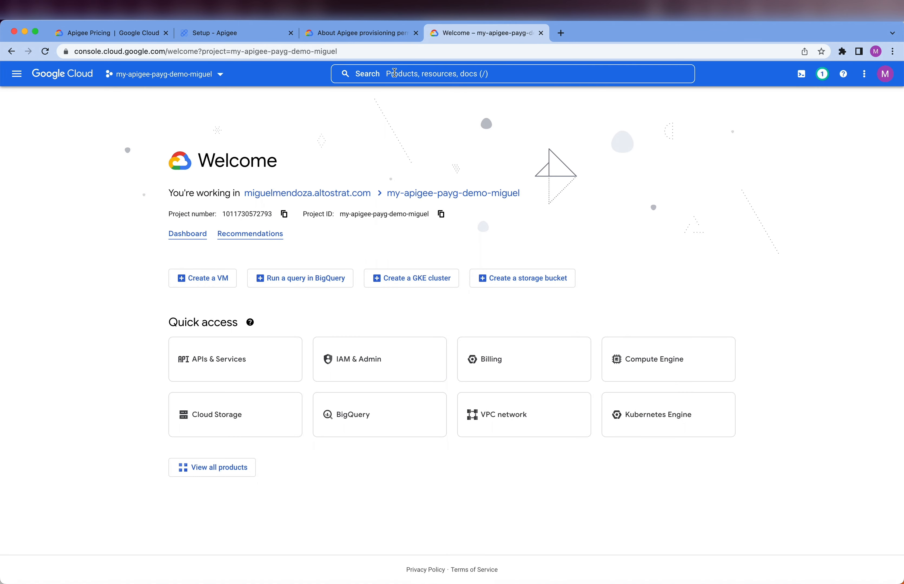
{"action": "left_click", "coordinate": [17, 75]}
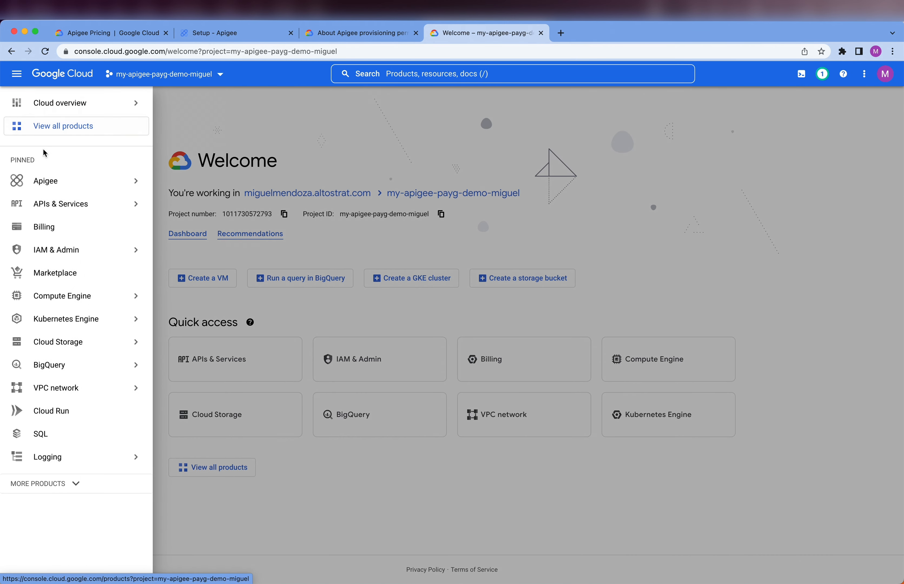
{"action": "mouse_move", "coordinate": [56, 254]}
{"action": "left_click", "coordinate": [188, 245]}
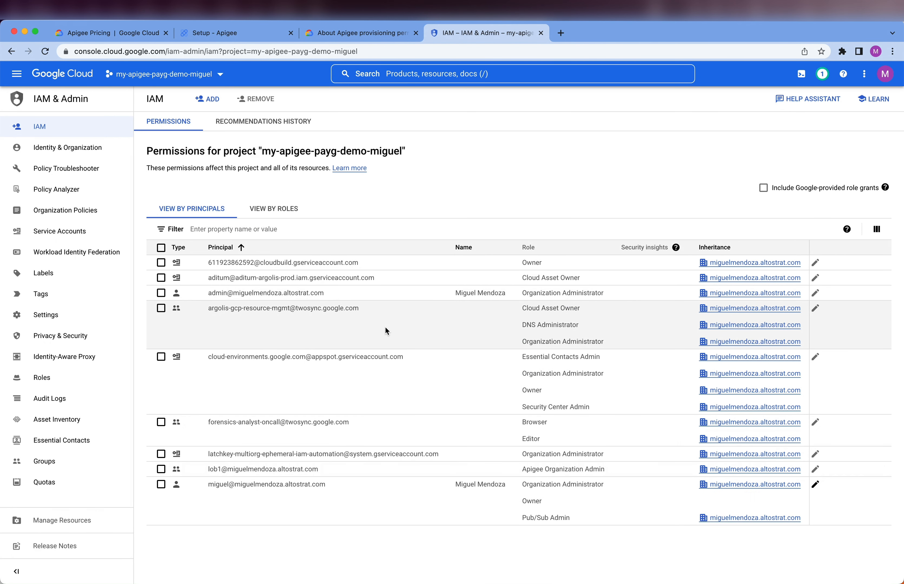
Grant the project owner's user account the additional Apigee Organization Admin role and save the permissions
{"action": "left_click", "coordinate": [814, 486]}
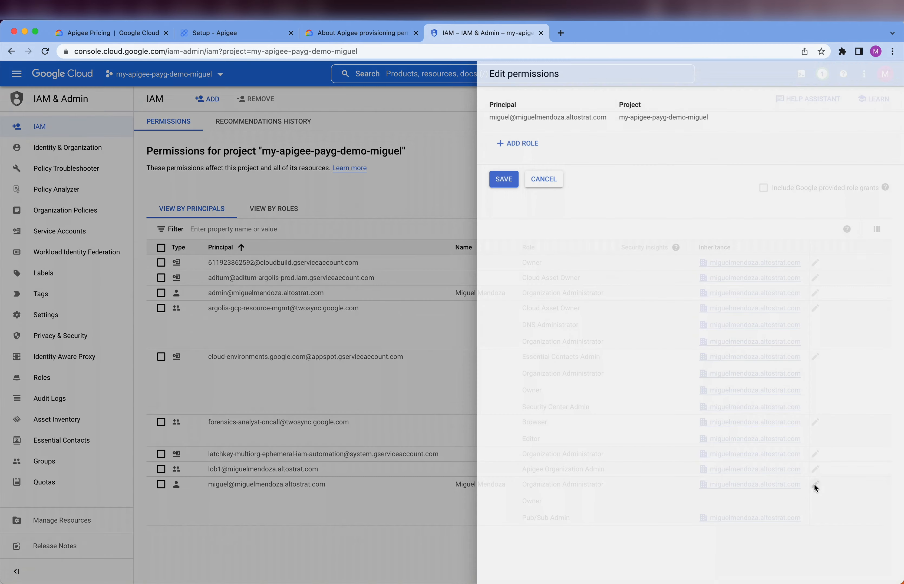
{"action": "left_click", "coordinate": [539, 207]}
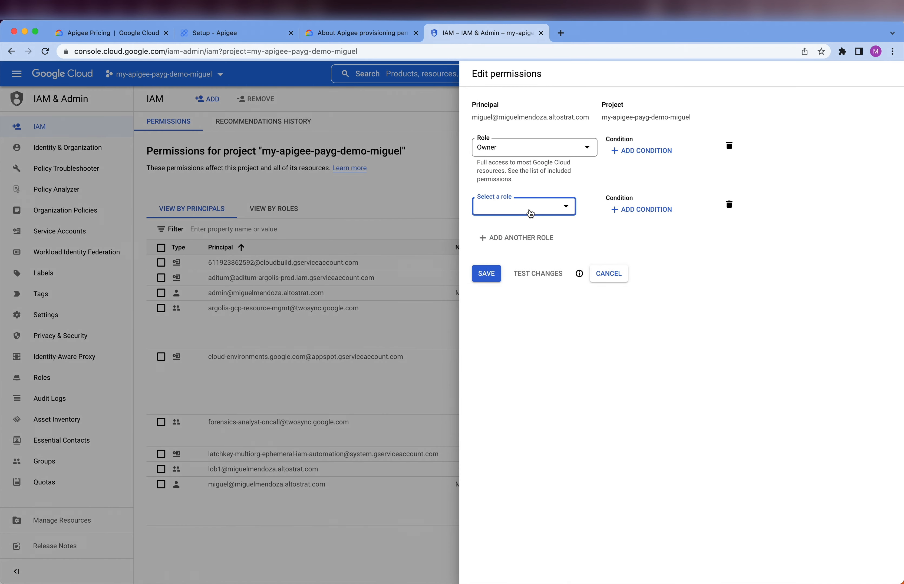
{"action": "left_click", "coordinate": [532, 210]}
{"action": "type", "text": "Apigee Or"}
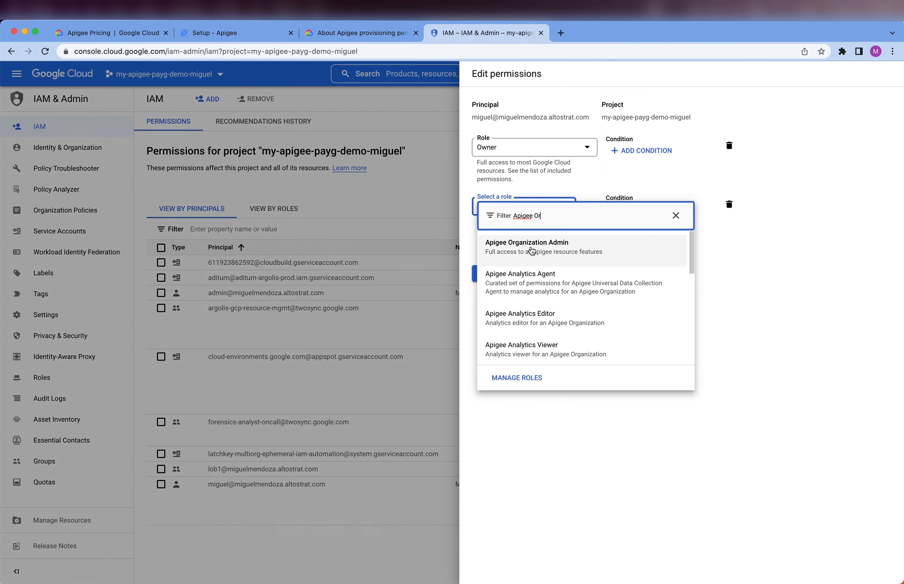
{"action": "left_click", "coordinate": [532, 248]}
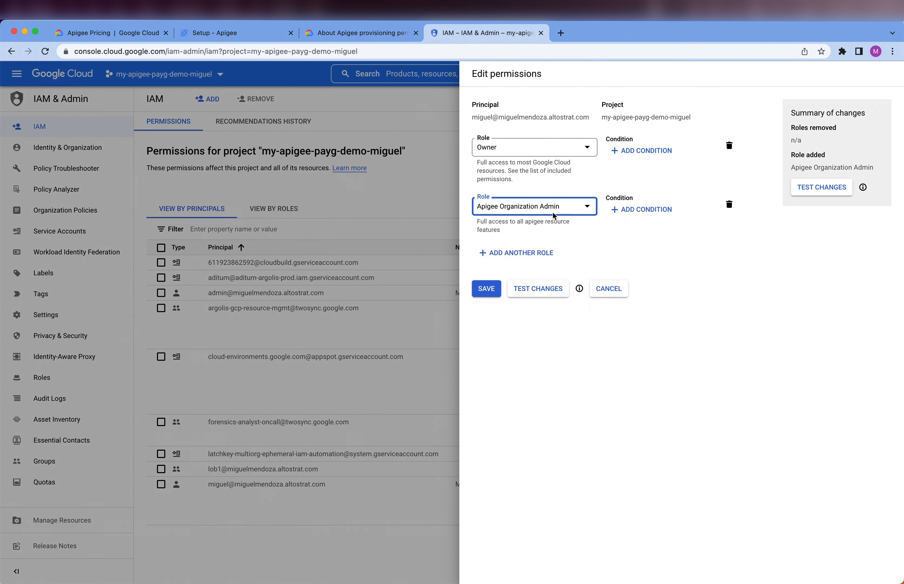
{"action": "left_click", "coordinate": [493, 294]}
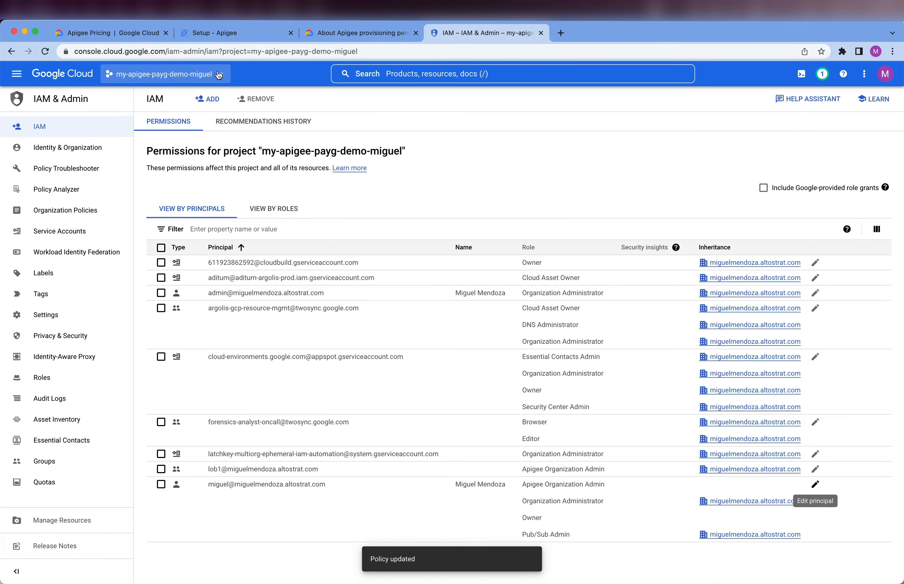
Return to the Apigee setup page and reload it for the demo project to recheck the permissions
{"action": "left_click", "coordinate": [226, 33]}
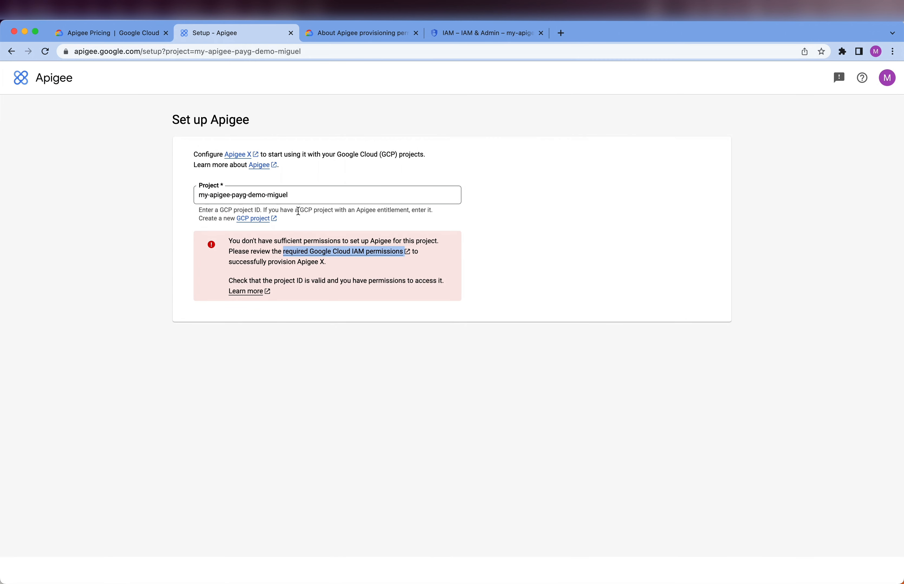
{"action": "double_click", "coordinate": [304, 196]}
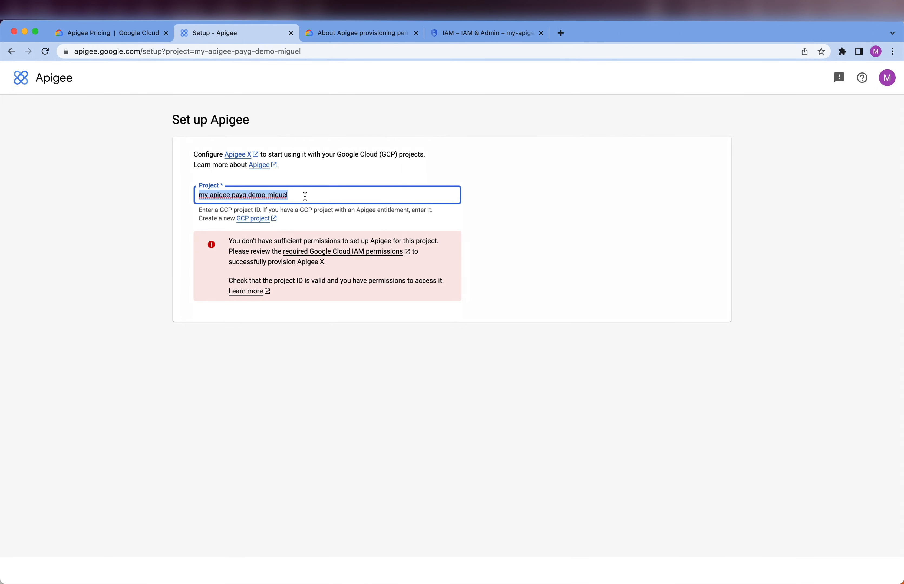
{"action": "left_click", "coordinate": [383, 152]}
{"action": "left_click", "coordinate": [45, 51]}
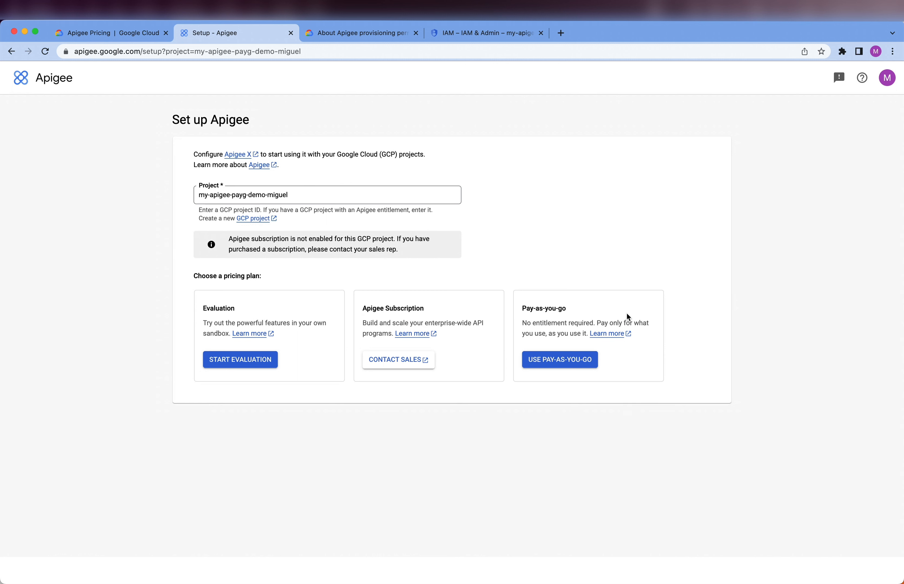
Choose the Pay-as-you-go pricing plan and enable the Apigee, Cloud KMS, Compute Engine and Service Networking APIs
{"action": "left_click", "coordinate": [558, 363]}
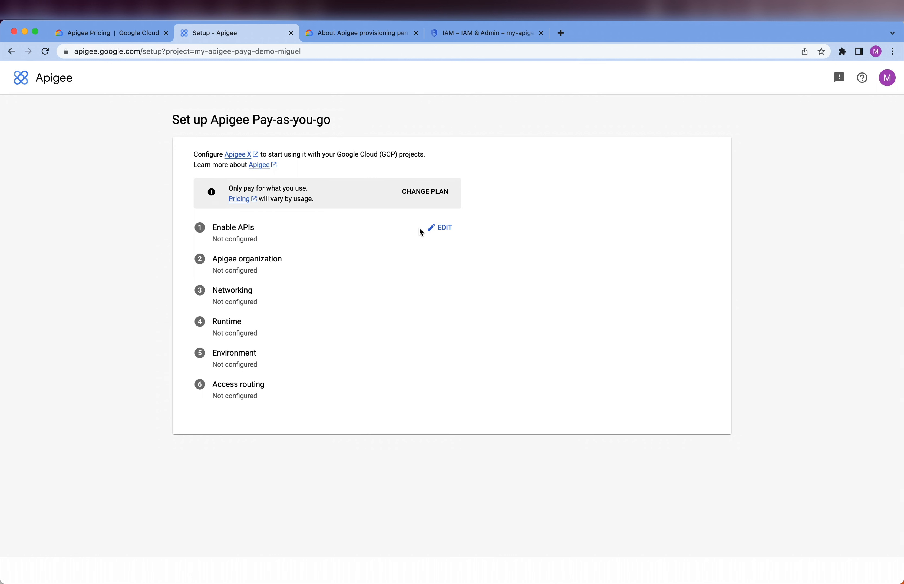
{"action": "left_click", "coordinate": [431, 232]}
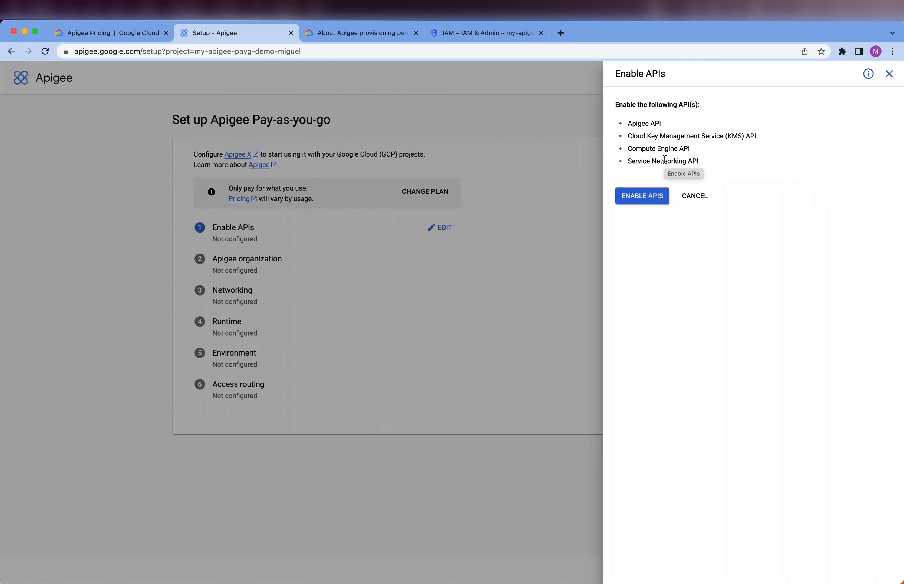
{"action": "left_click", "coordinate": [640, 195]}
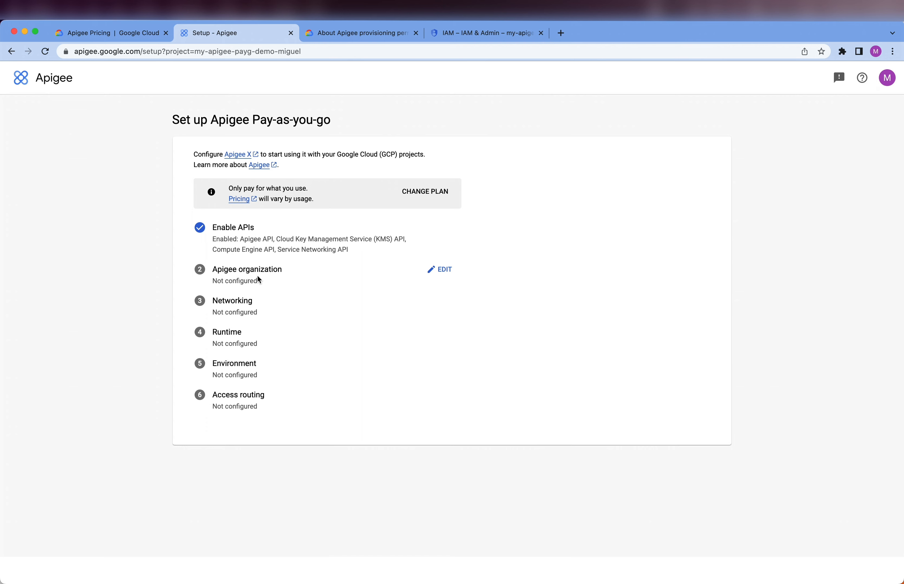
Start configuring the Apigee organization and set its analytics hosting region to us-central1
{"action": "left_click", "coordinate": [437, 271]}
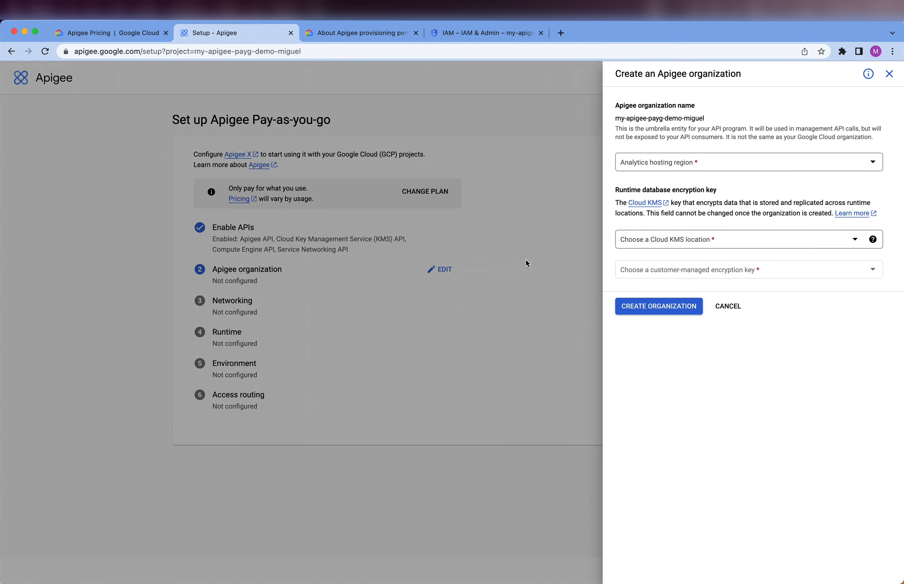
{"action": "left_click", "coordinate": [704, 172]}
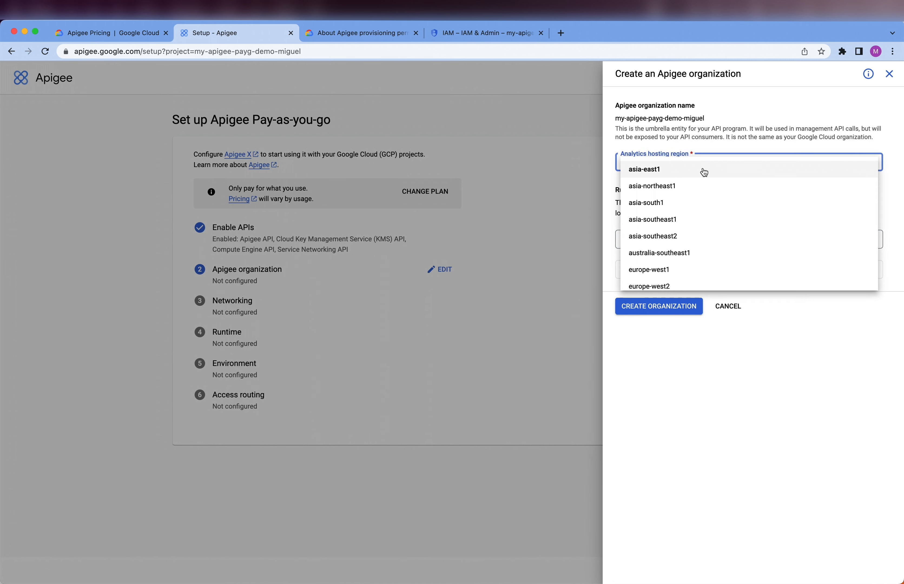
{"action": "scroll", "coordinate": [677, 238], "scroll_direction": "down", "scroll_amount": 3}
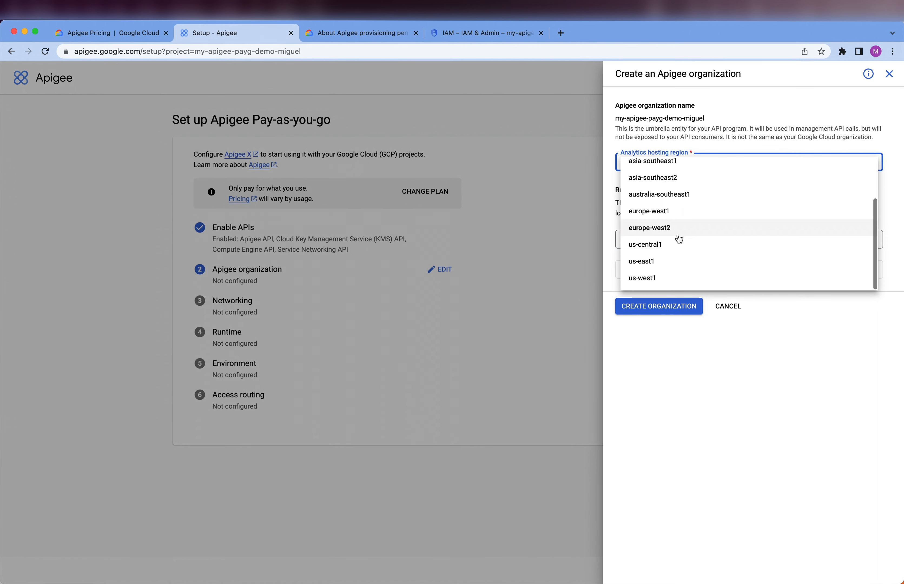
{"action": "left_click", "coordinate": [680, 244]}
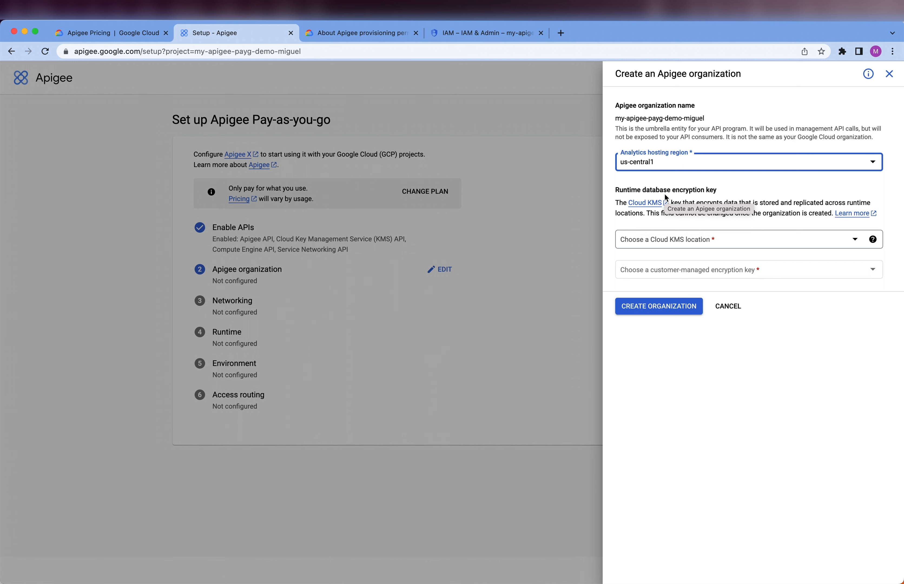
Set the Cloud KMS location of the runtime database encryption key to us-central1
{"action": "left_click", "coordinate": [725, 244]}
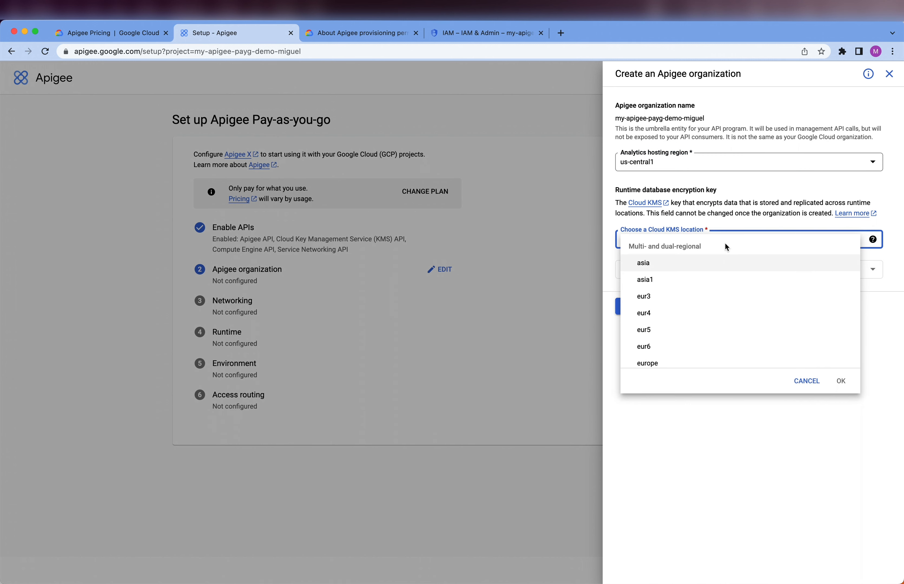
{"action": "scroll", "coordinate": [693, 312], "scroll_direction": "down", "scroll_amount": 5}
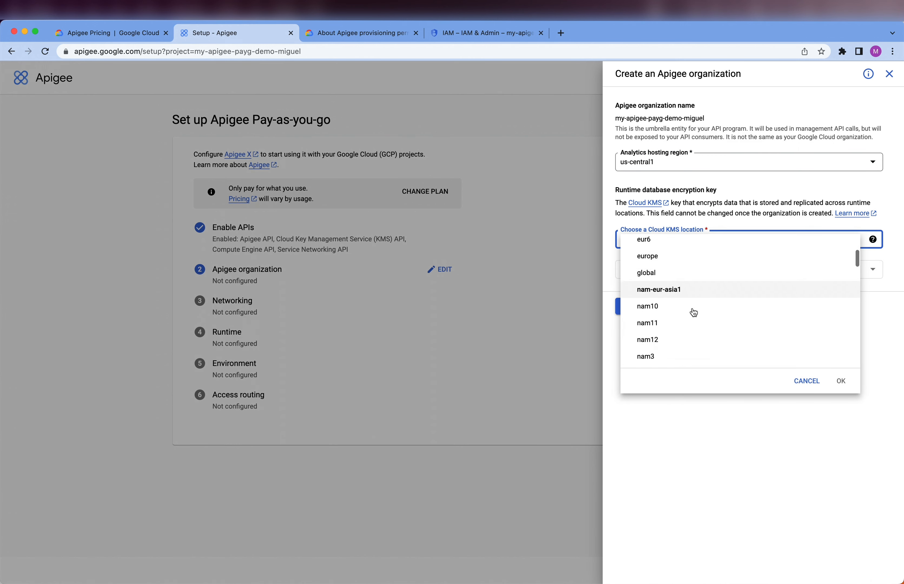
{"action": "scroll", "coordinate": [694, 312], "scroll_direction": "down", "scroll_amount": 2}
{"action": "scroll", "coordinate": [693, 312], "scroll_direction": "up", "scroll_amount": 10}
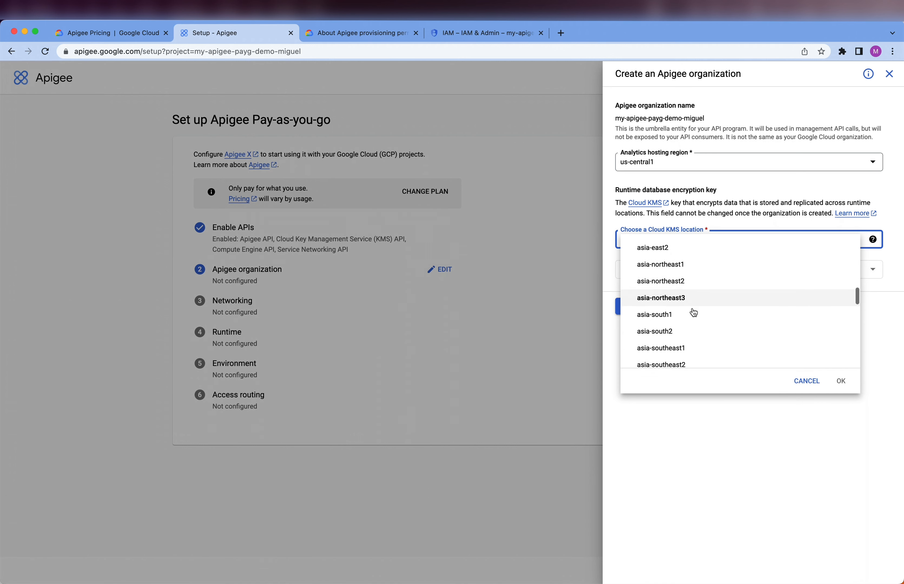
{"action": "scroll", "coordinate": [694, 313], "scroll_direction": "down", "scroll_amount": 5}
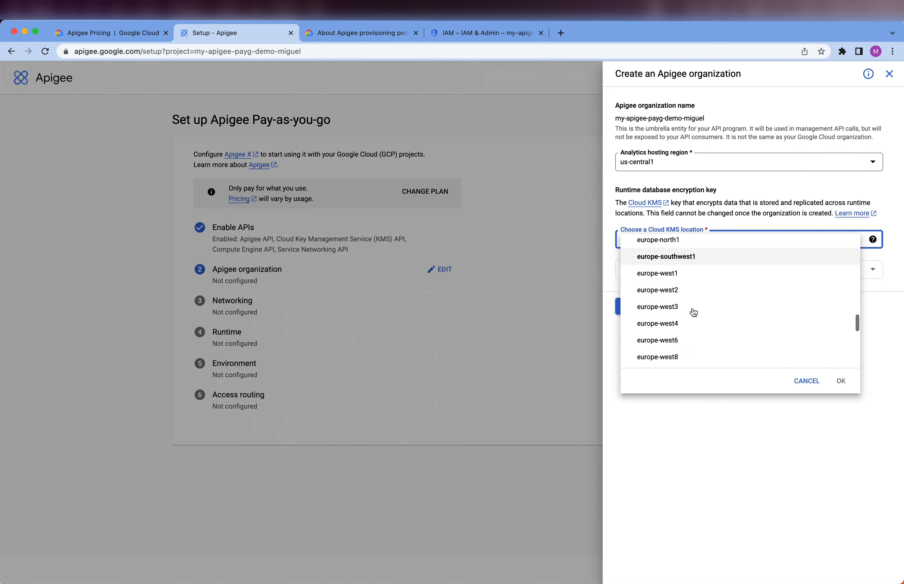
{"action": "scroll", "coordinate": [693, 312], "scroll_direction": "down", "scroll_amount": 6}
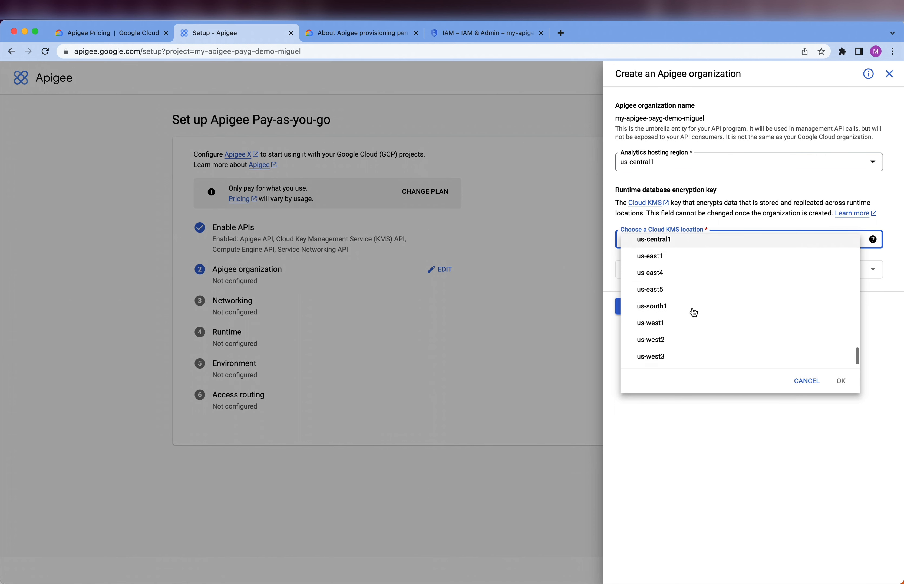
{"action": "scroll", "coordinate": [690, 307], "scroll_direction": "up", "scroll_amount": 3}
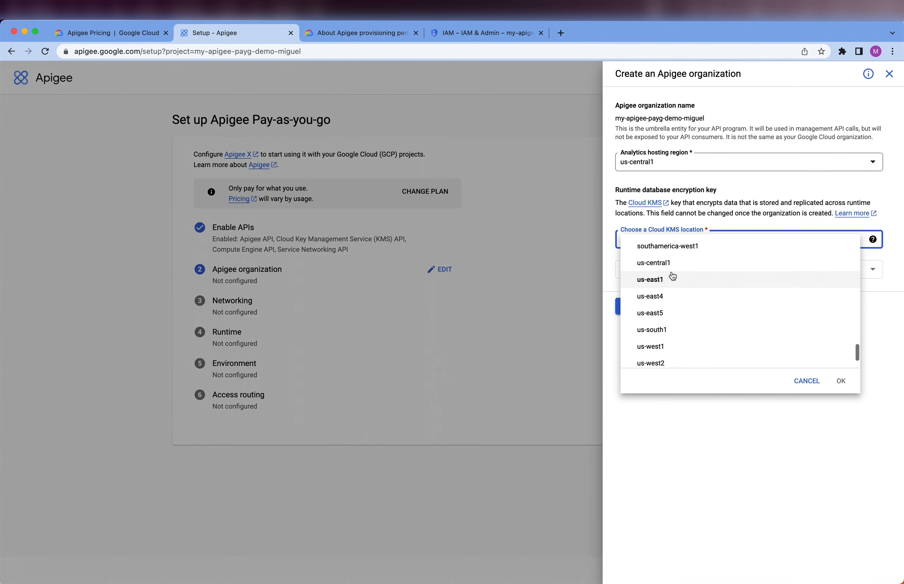
{"action": "left_click", "coordinate": [662, 268]}
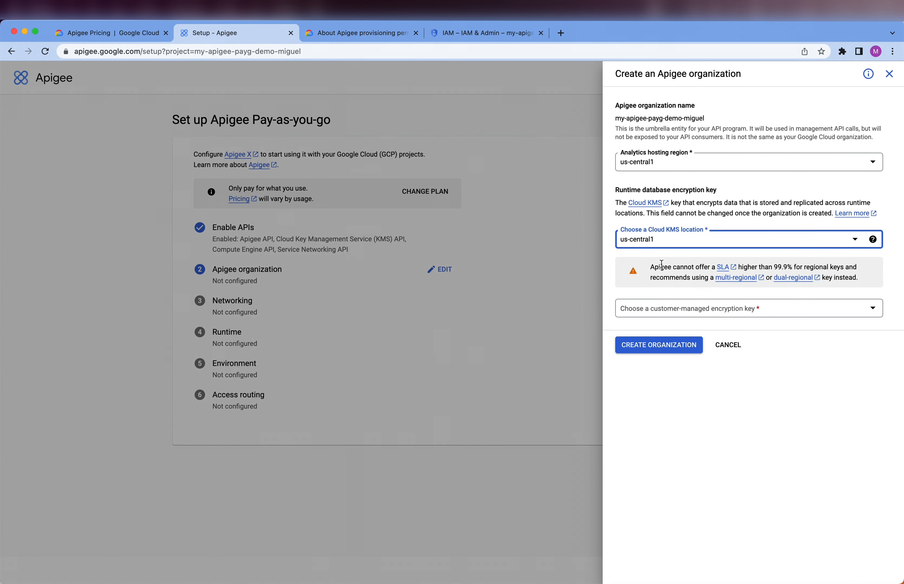
Start a new customer-managed encryption key and define a new key ring named apigee-db-key-ring in us-central1
{"action": "left_click", "coordinate": [711, 313]}
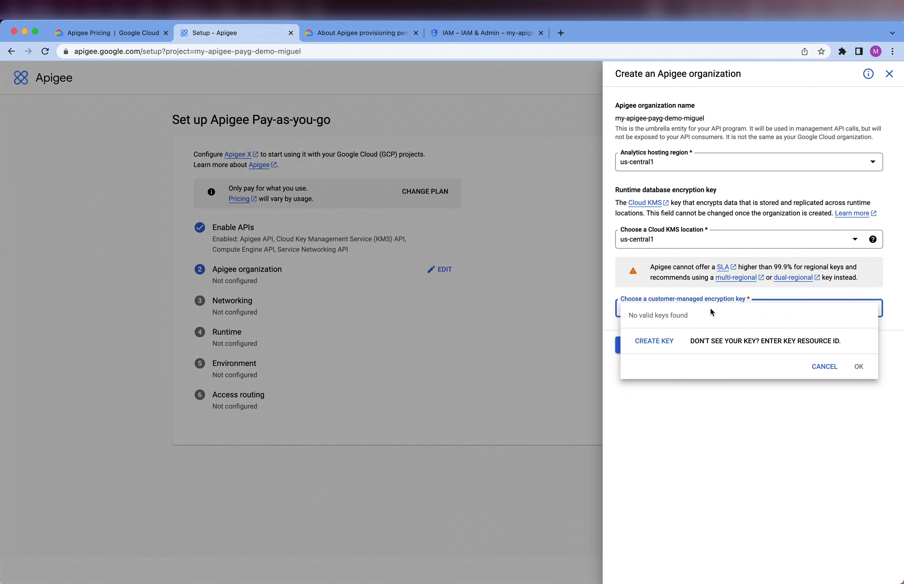
{"action": "left_click", "coordinate": [661, 346]}
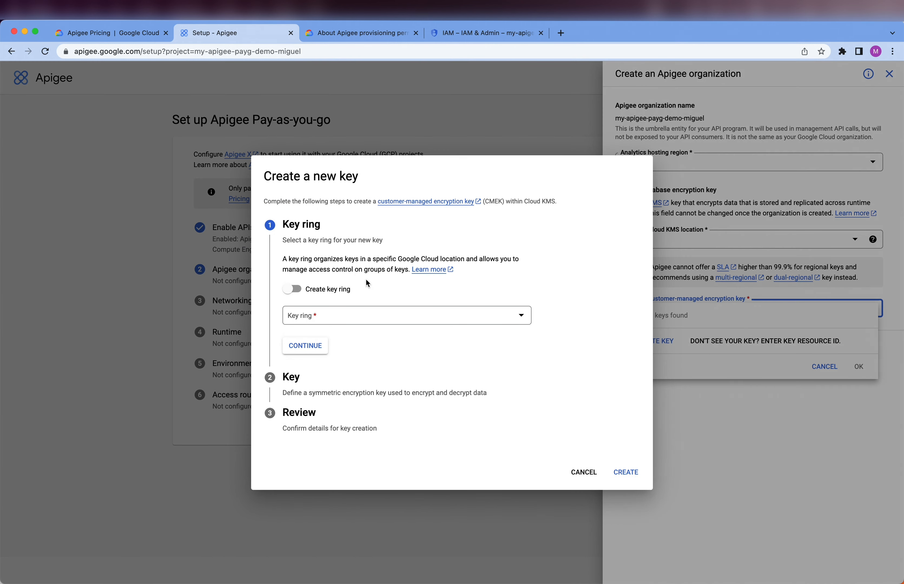
{"action": "left_click", "coordinate": [298, 293]}
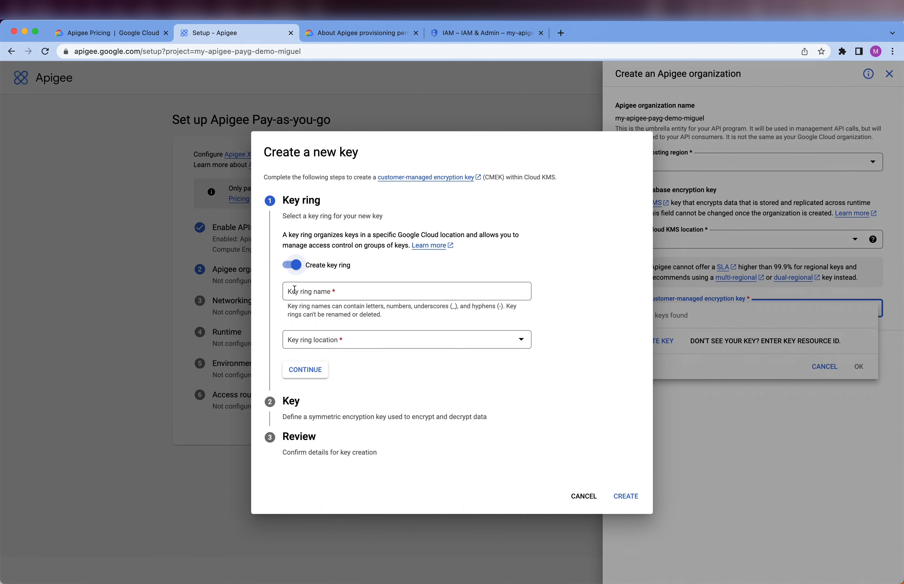
{"action": "left_click", "coordinate": [331, 292]}
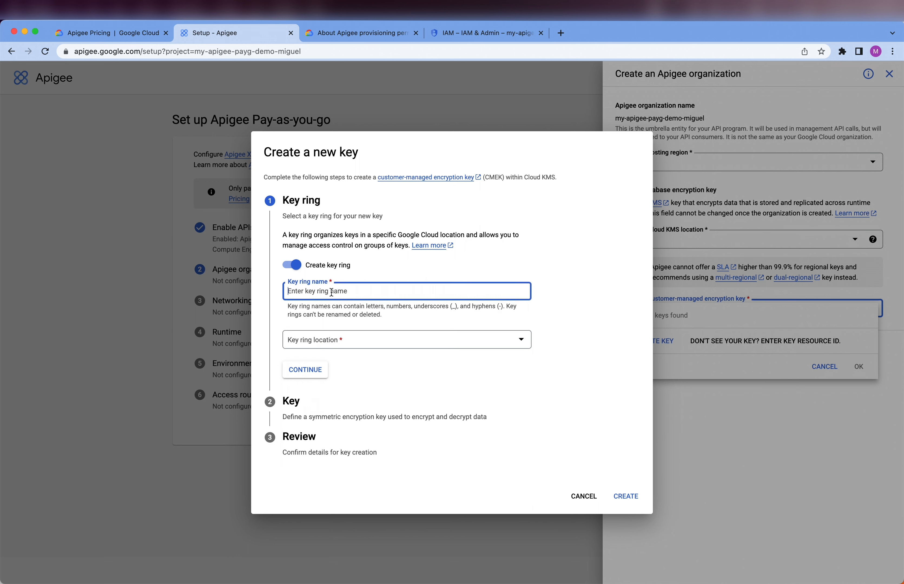
{"action": "type", "text": "apigee-db-key-ring"}
{"action": "key", "text": "super+a"}
{"action": "key", "text": "super+c"}
{"action": "left_click", "coordinate": [350, 340]}
{"action": "left_click", "coordinate": [358, 347]}
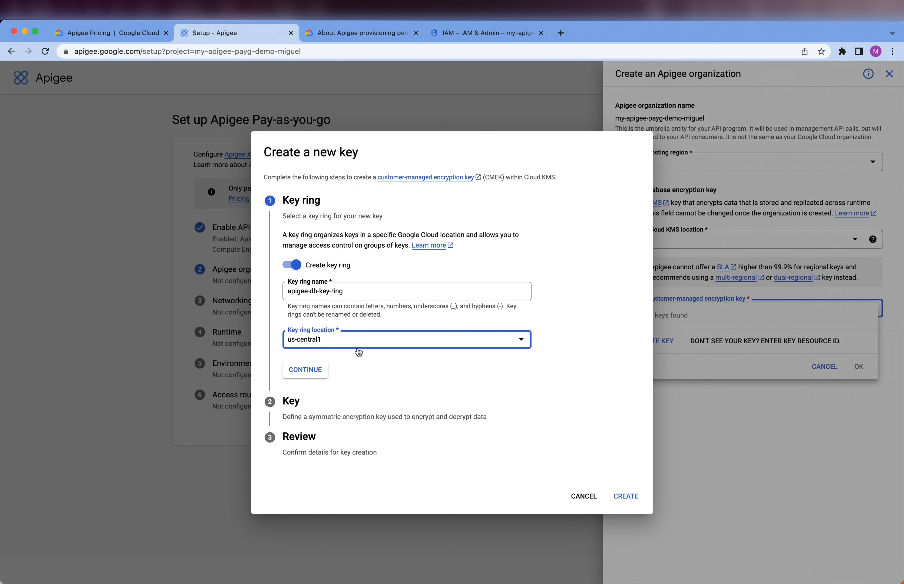
{"action": "left_click", "coordinate": [311, 371]}
Name the encryption key apigee-db-key and create it together with its key ring
{"action": "left_click", "coordinate": [344, 327]}
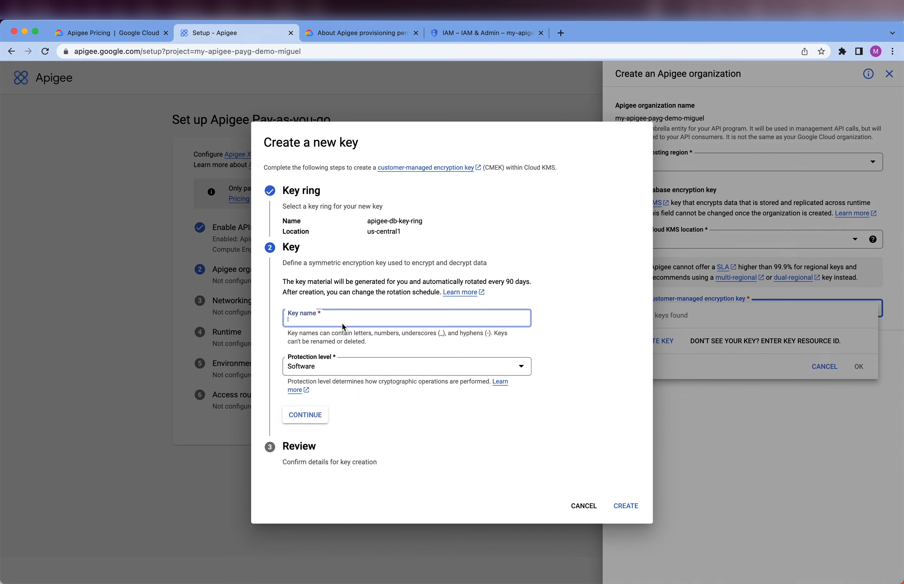
{"action": "key", "text": "super+v"}
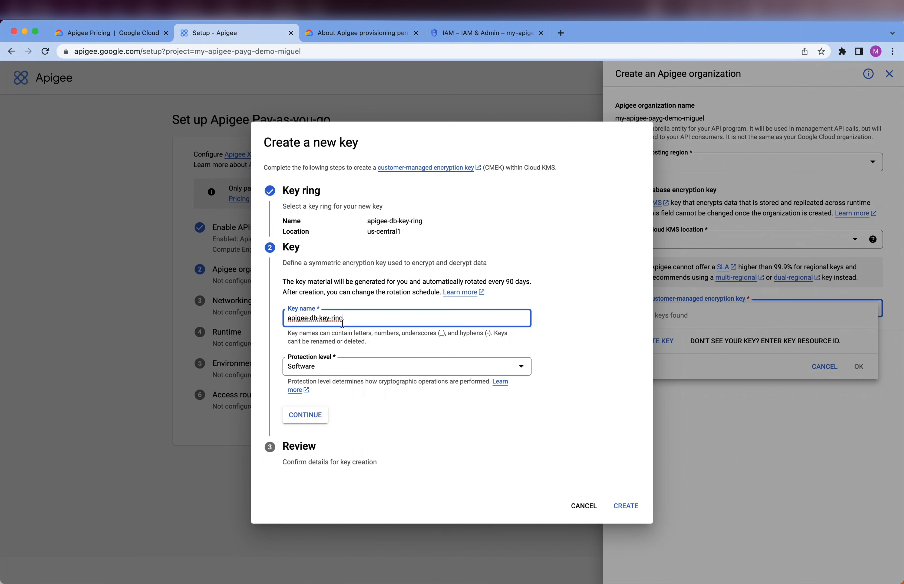
{"action": "key", "text": "BackSpace"}
{"action": "key", "text": "BackSpace"}
{"action": "key", "text": "BackSpace"}
{"action": "key", "text": "BackSpace"}
{"action": "left_click", "coordinate": [320, 414]}
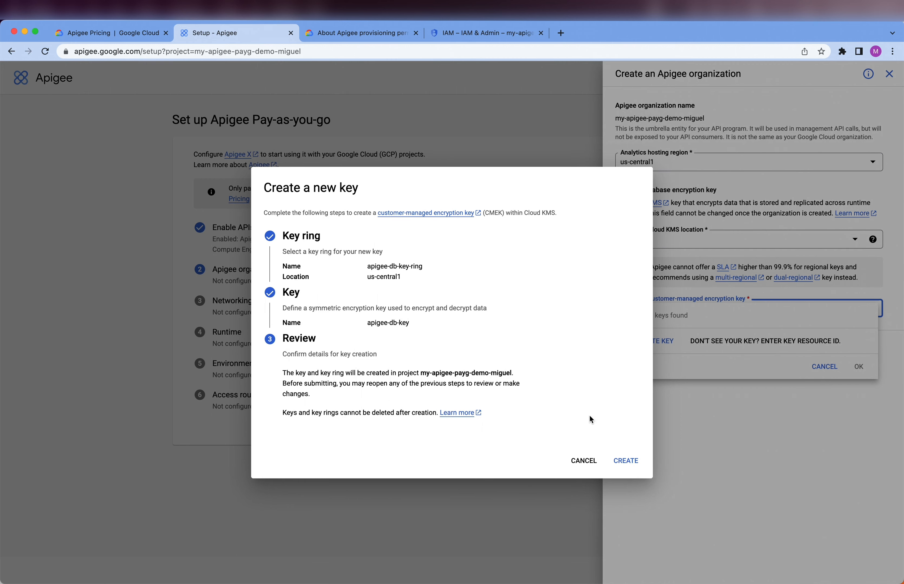
{"action": "left_click", "coordinate": [626, 460]}
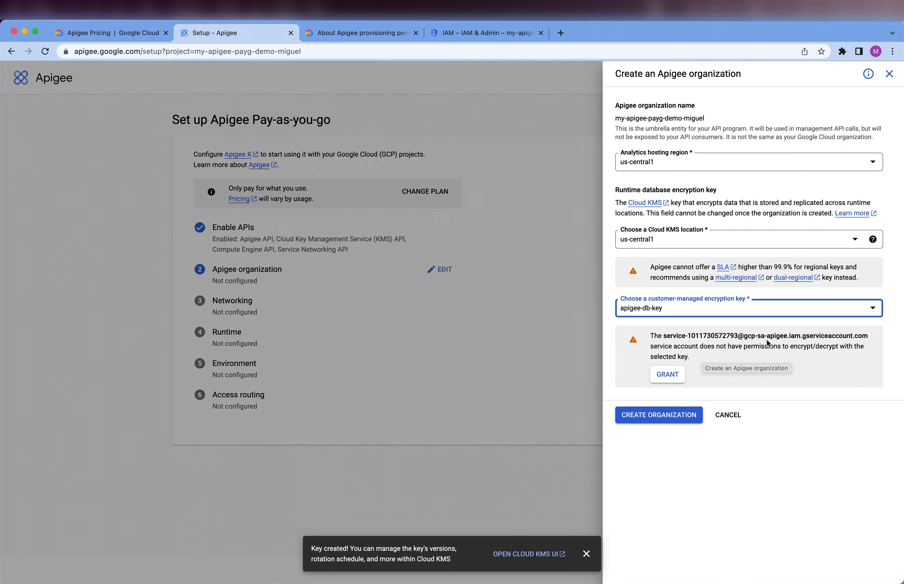
{"action": "left_click_drag", "start_coordinate": [667, 336], "coordinate": [853, 333]}
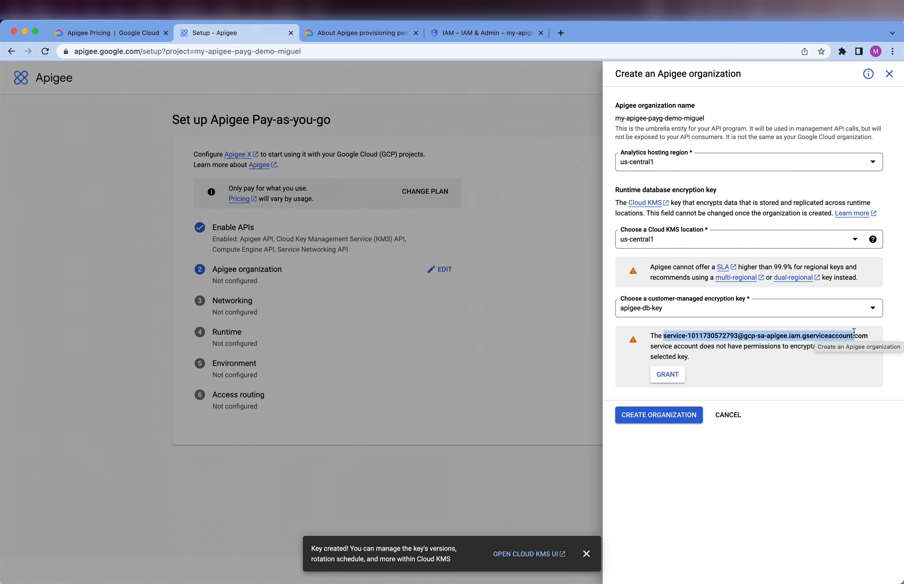
{"action": "left_click", "coordinate": [860, 333]}
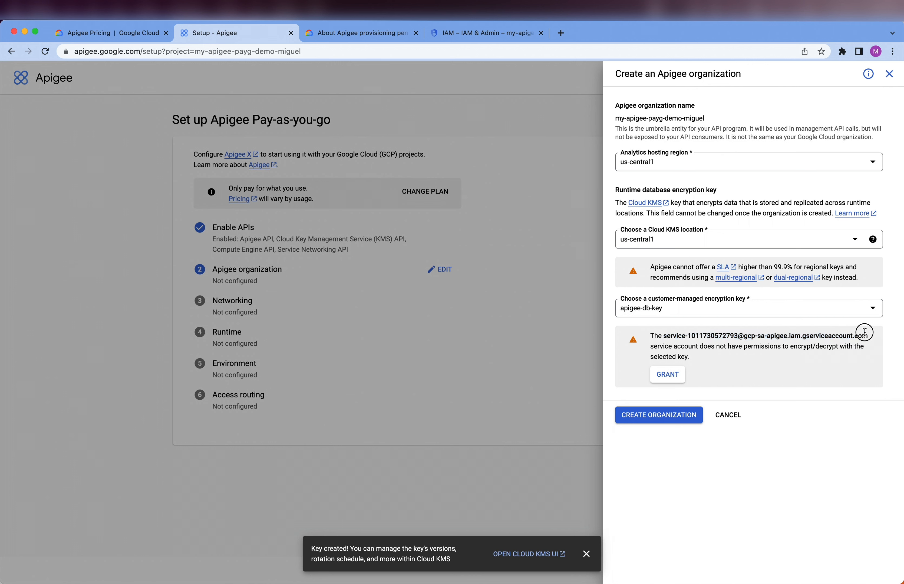
{"action": "left_click_drag", "start_coordinate": [868, 336], "coordinate": [666, 334]}
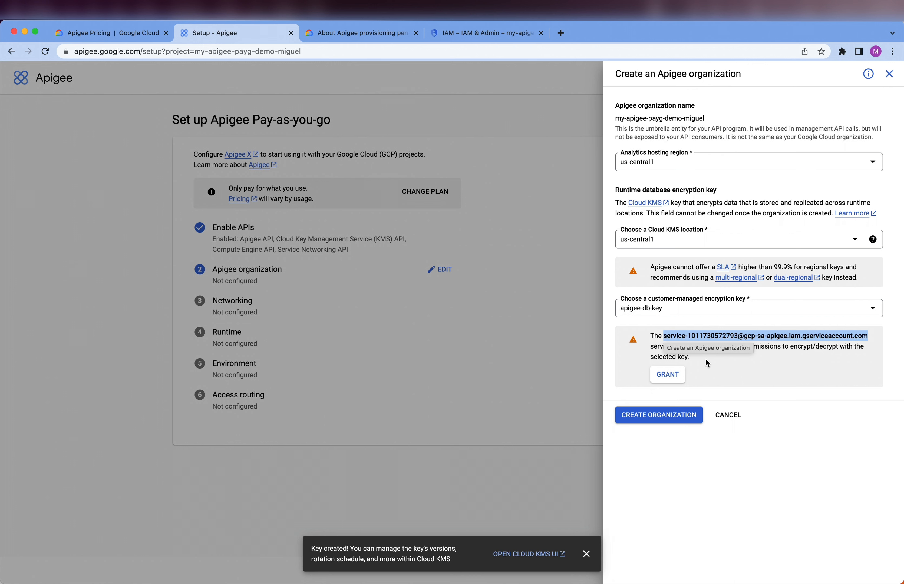
{"action": "left_click", "coordinate": [719, 376]}
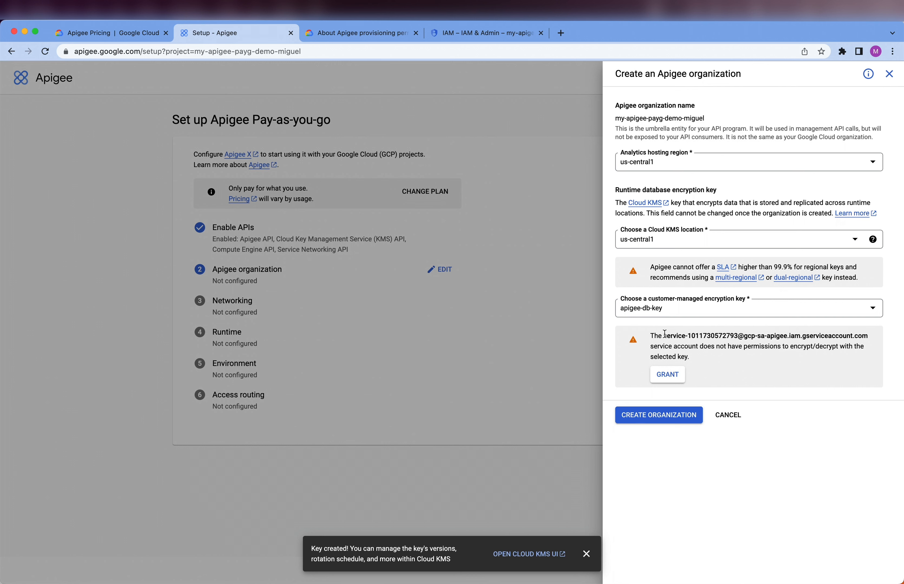
Grant the Apigee service account encrypt/decrypt permission on the apigee-db-key key and create the Apigee organization
{"action": "left_click_drag", "start_coordinate": [665, 334], "coordinate": [868, 336]}
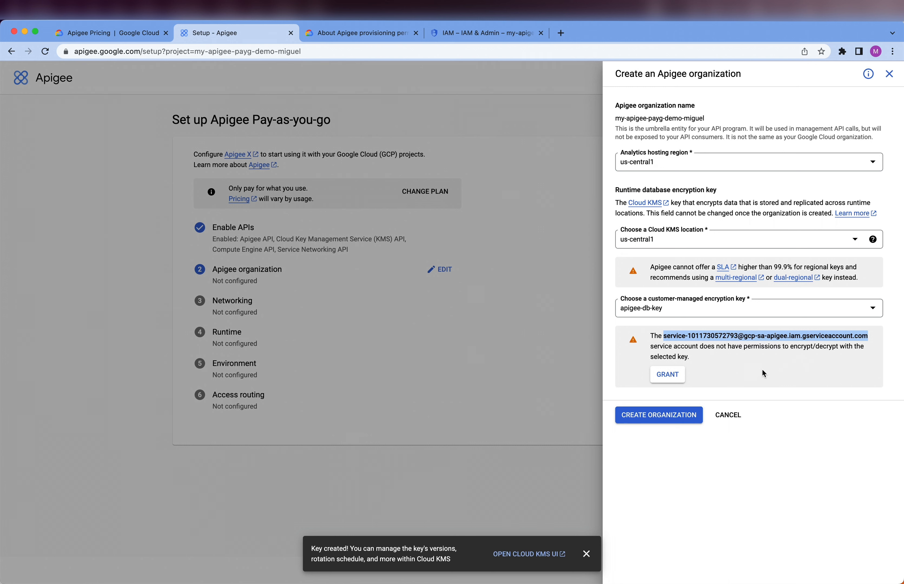
{"action": "left_click", "coordinate": [668, 375]}
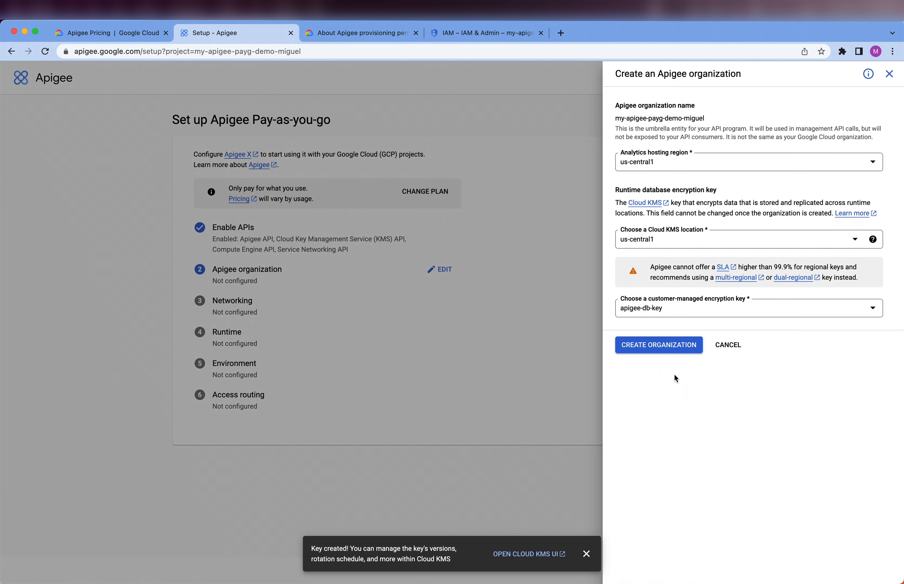
{"action": "left_click", "coordinate": [675, 348]}
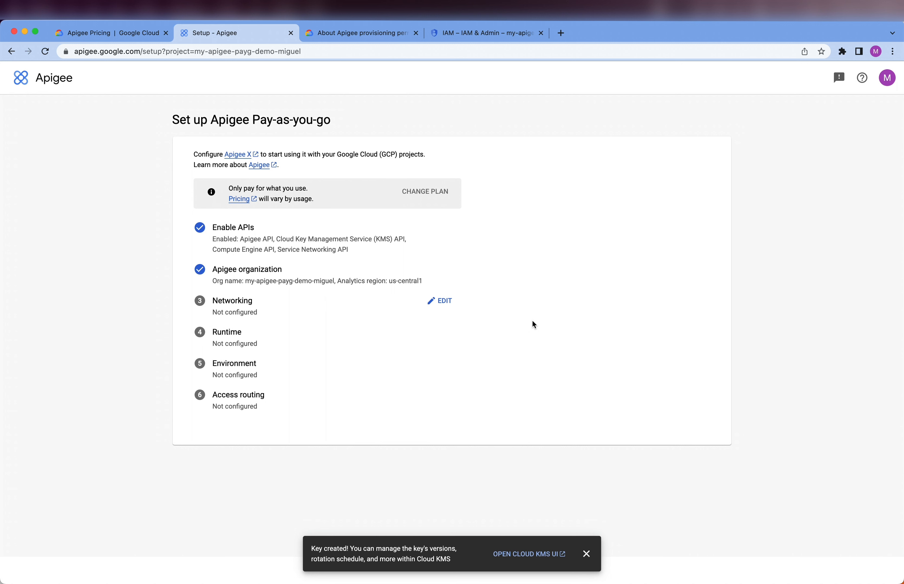
Open apigee.google.com in a new browser tab and view the new organization's API proxies list
{"action": "key", "text": "super+t"}
{"action": "type", "text": "apigeel"}
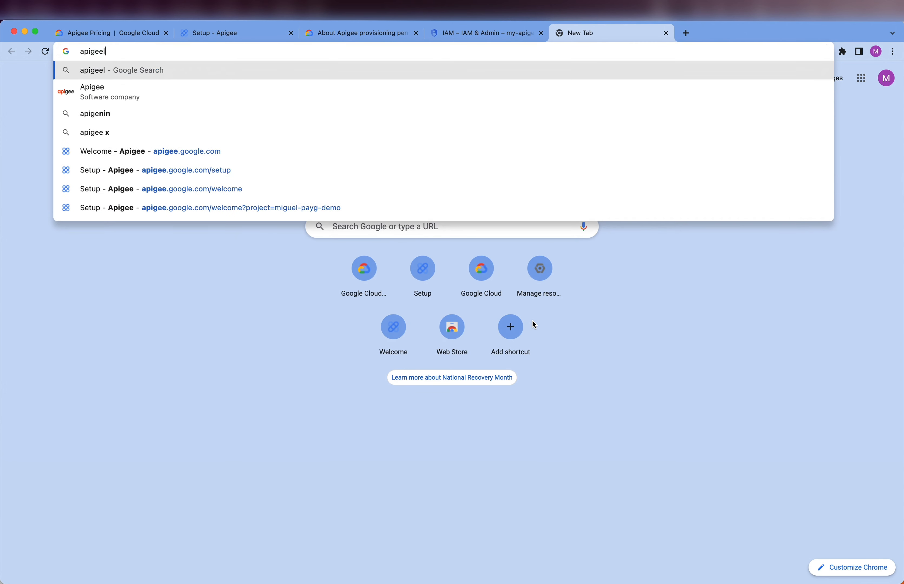
{"action": "key", "text": "BackSpace"}
{"action": "type", "text": ".google.com"}
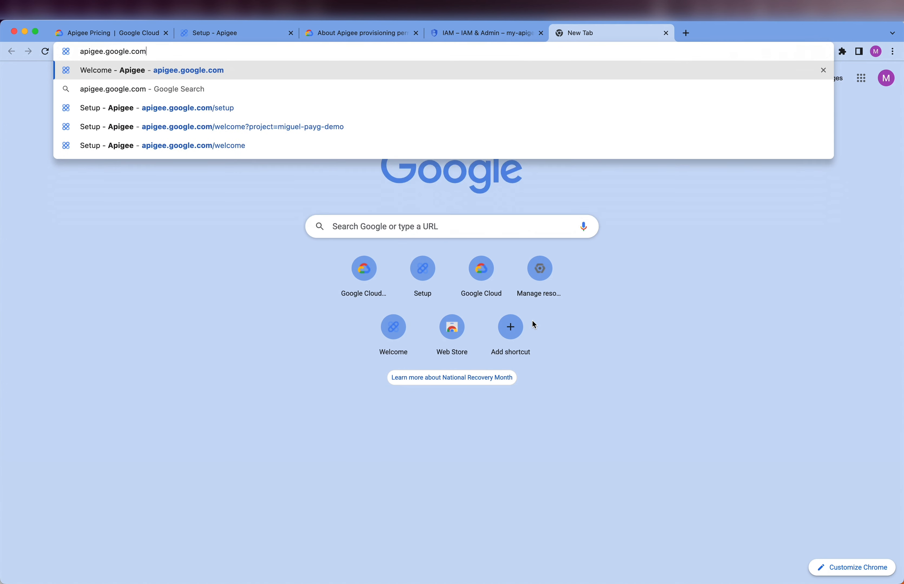
{"action": "key", "text": "BackSpace"}
{"action": "type", "text": "m"}
{"action": "key", "text": "Return"}
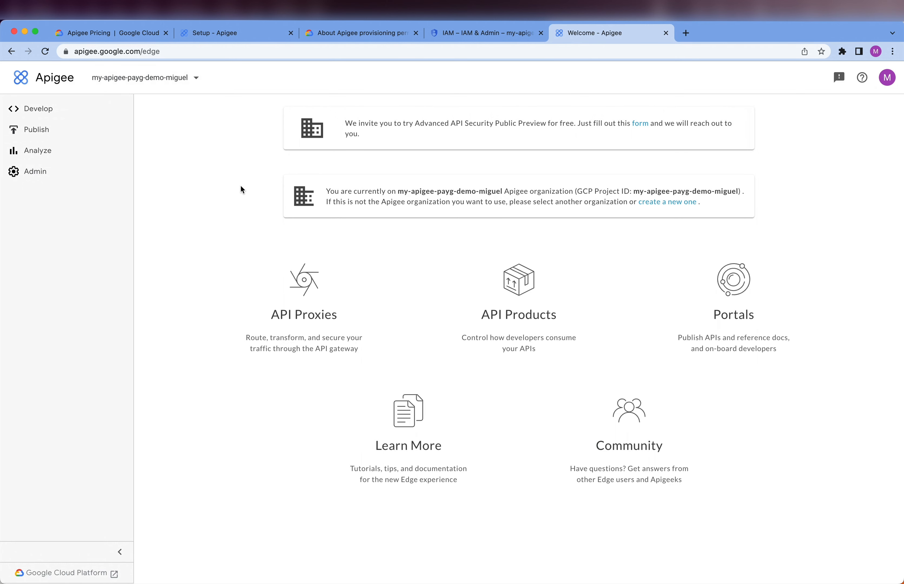
{"action": "left_click", "coordinate": [54, 110]}
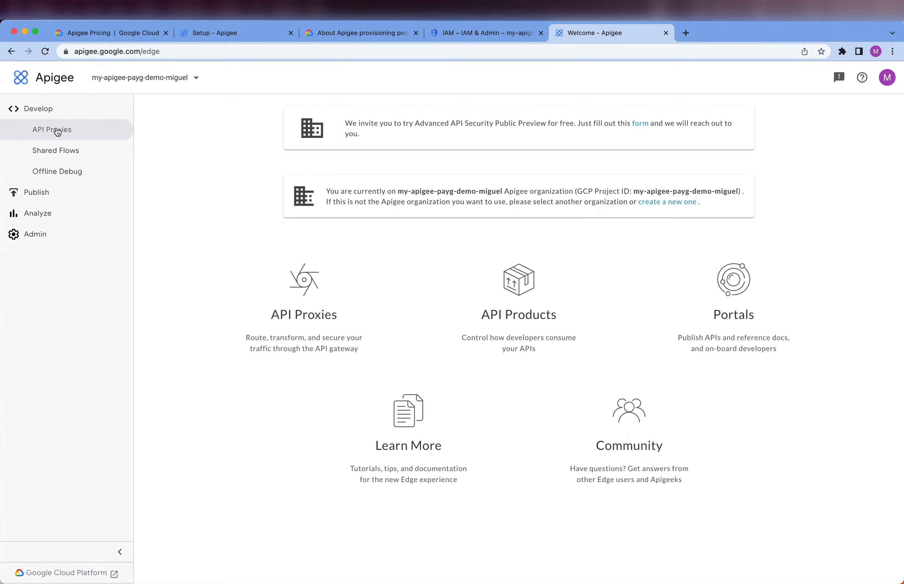
{"action": "left_click", "coordinate": [57, 131]}
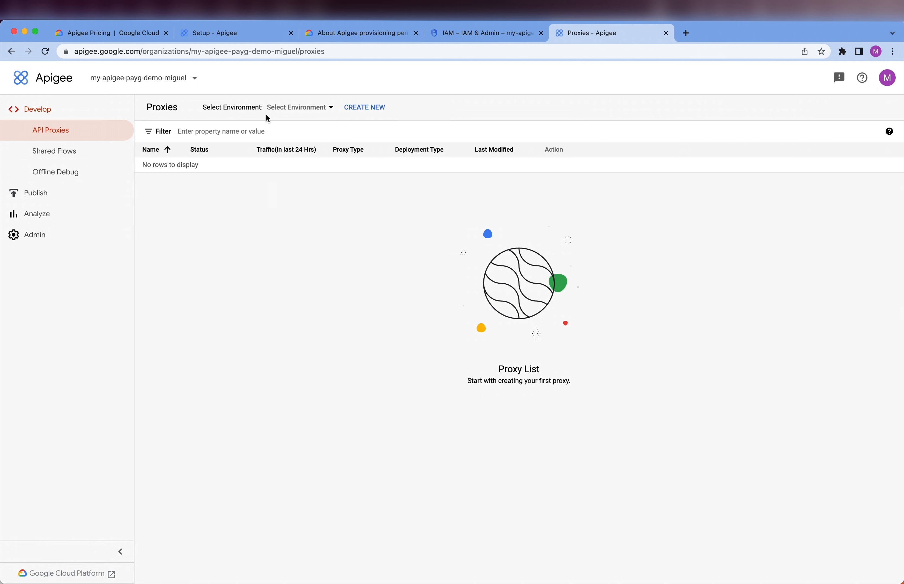
Return to the Apigee setup page, start configuring networking and check the available authorized networks
{"action": "left_click", "coordinate": [240, 36]}
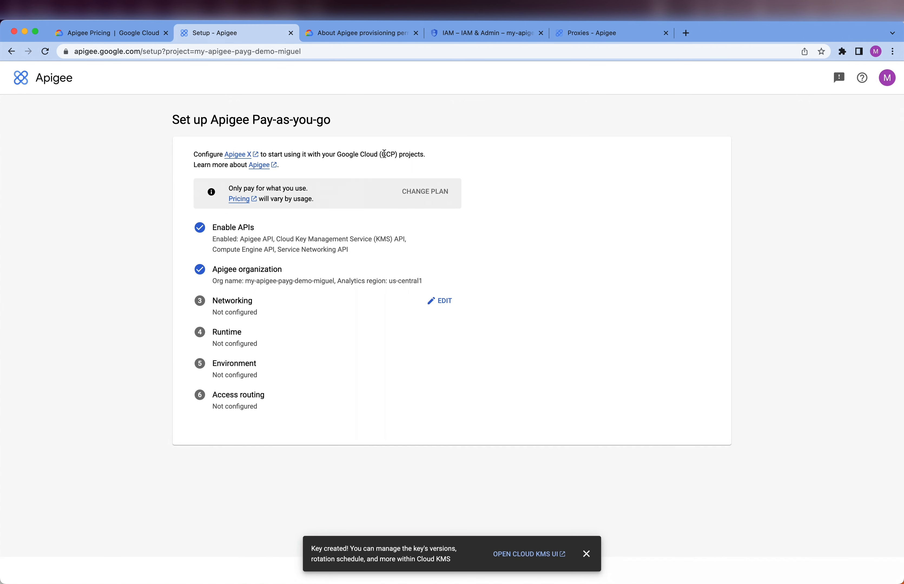
{"action": "left_click", "coordinate": [440, 308]}
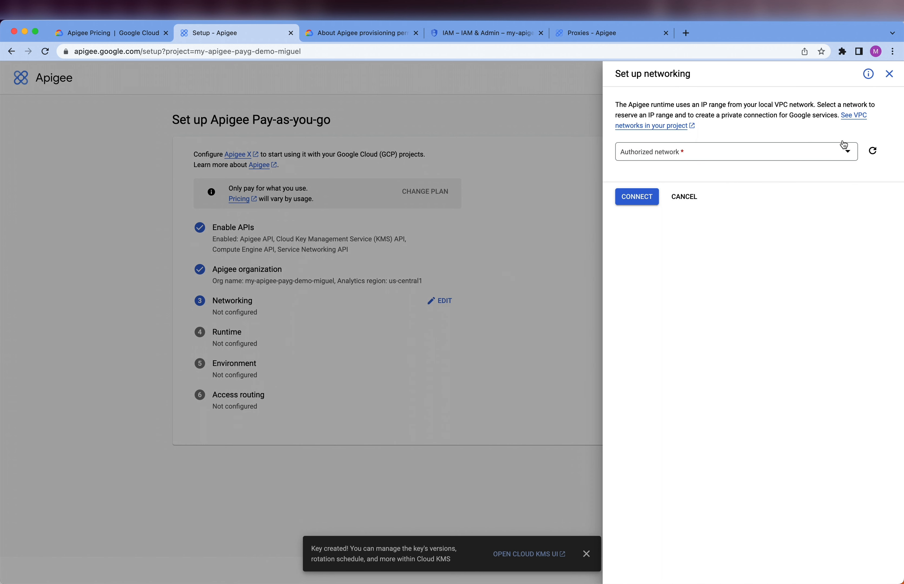
{"action": "left_click", "coordinate": [835, 153]}
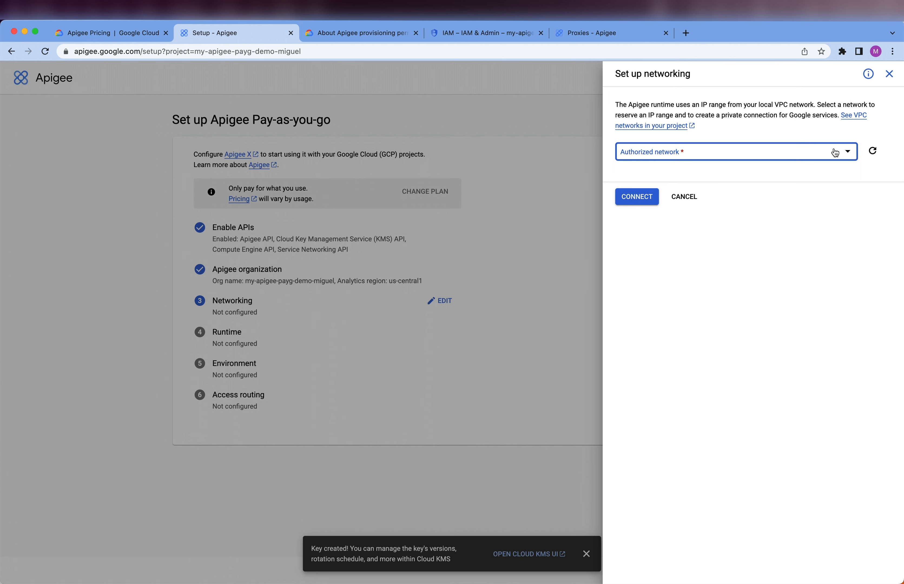
Switch to the Google Cloud console, search for VPC and open the project's VPC network page
{"action": "left_click", "coordinate": [447, 42]}
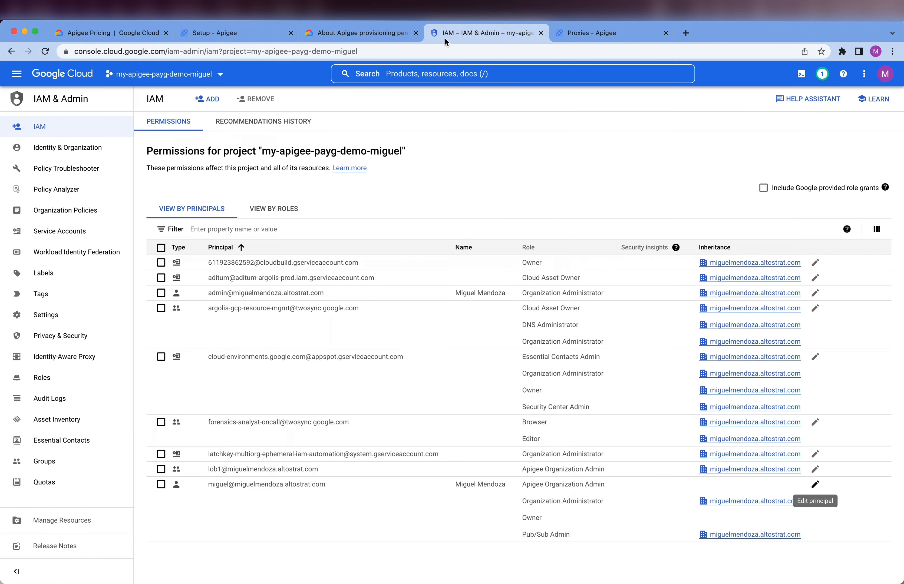
{"action": "left_click", "coordinate": [433, 73]}
{"action": "type", "text": "VPC"}
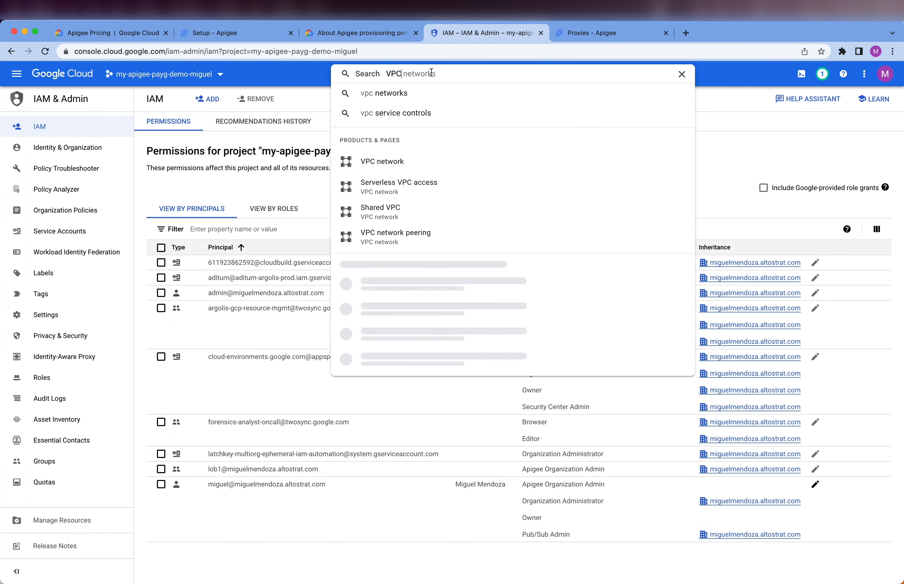
{"action": "left_click", "coordinate": [382, 162]}
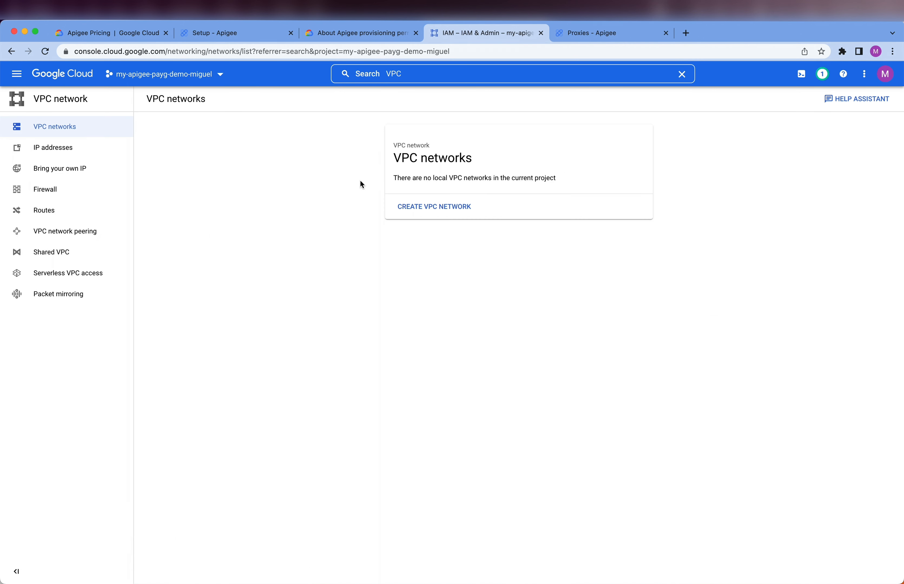
Start creating a VPC network and name it apigee-net
{"action": "left_click", "coordinate": [432, 207]}
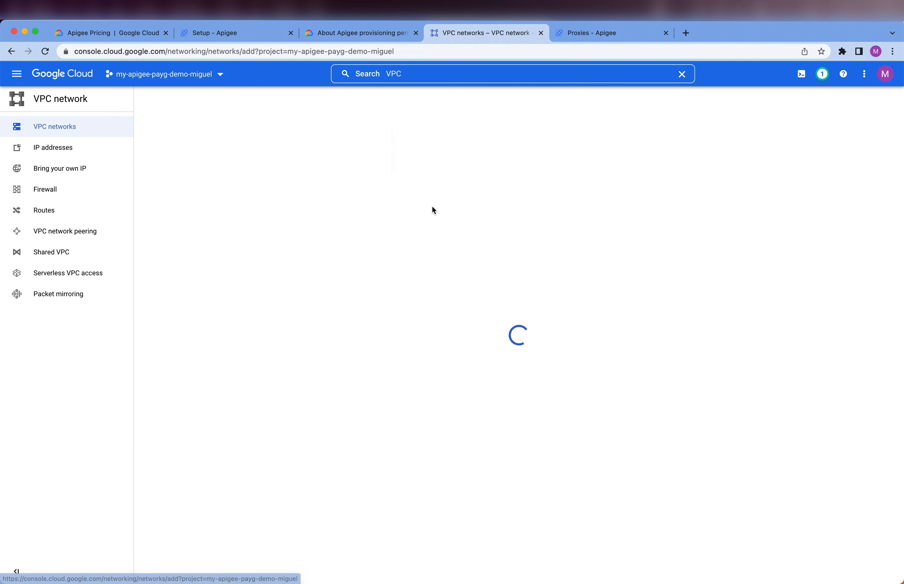
{"action": "left_click", "coordinate": [232, 133]}
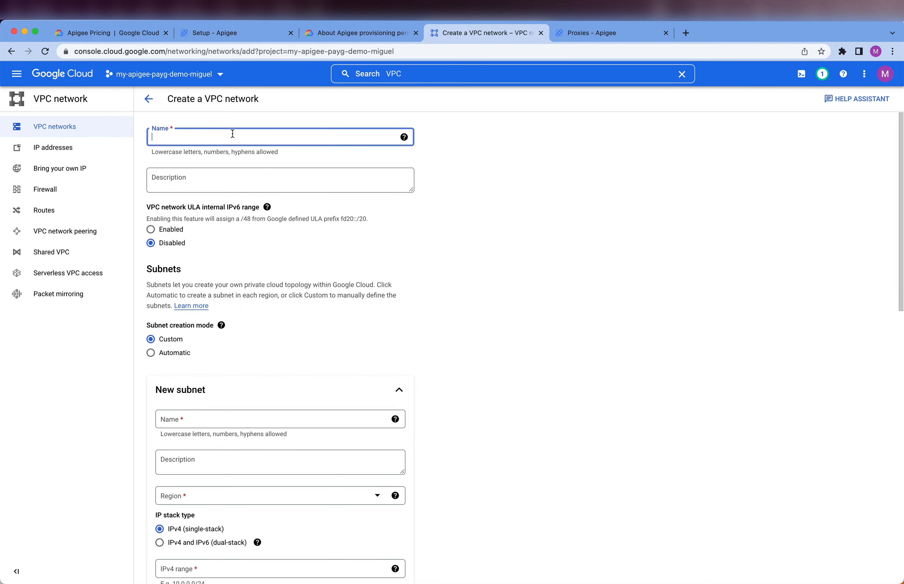
{"action": "type", "text": "apigee-net"}
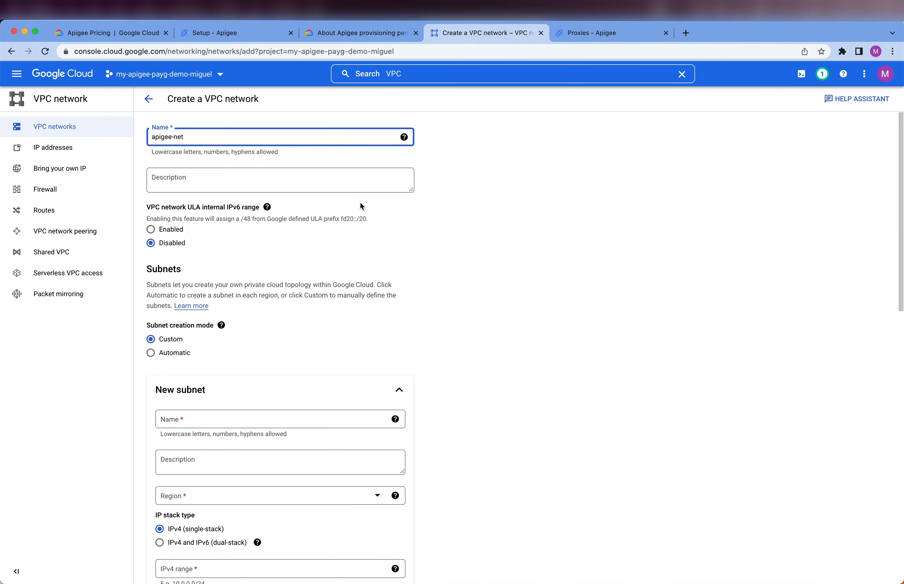
{"action": "left_click", "coordinate": [533, 308]}
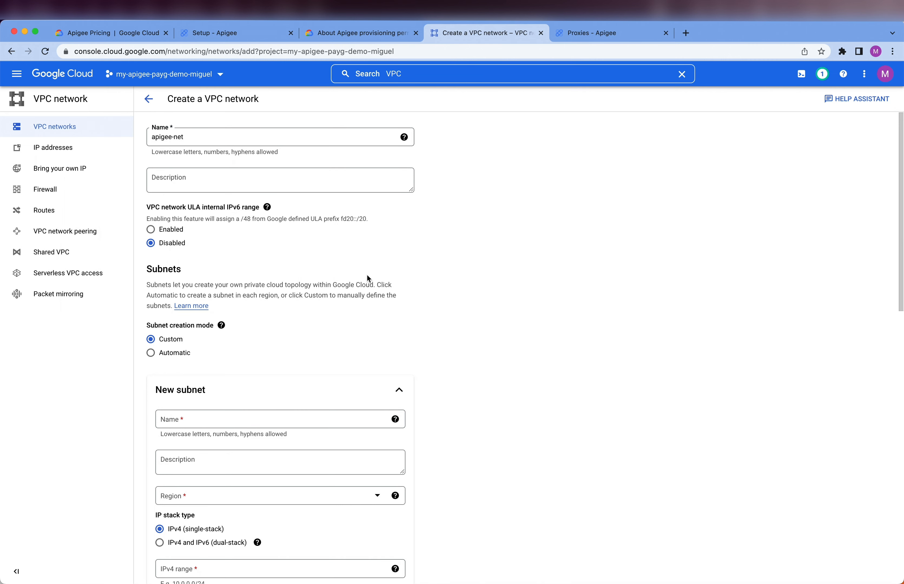
Name the network's new custom subnet apigee-snet
{"action": "scroll", "coordinate": [367, 275], "scroll_direction": "down", "scroll_amount": 1}
{"action": "scroll", "coordinate": [253, 241], "scroll_direction": "down", "scroll_amount": 3}
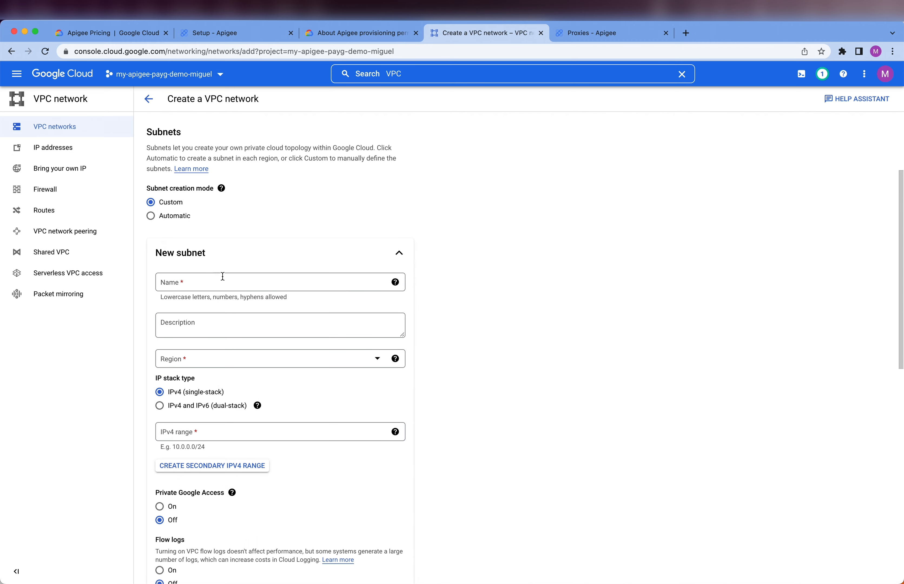
{"action": "left_click", "coordinate": [248, 283]}
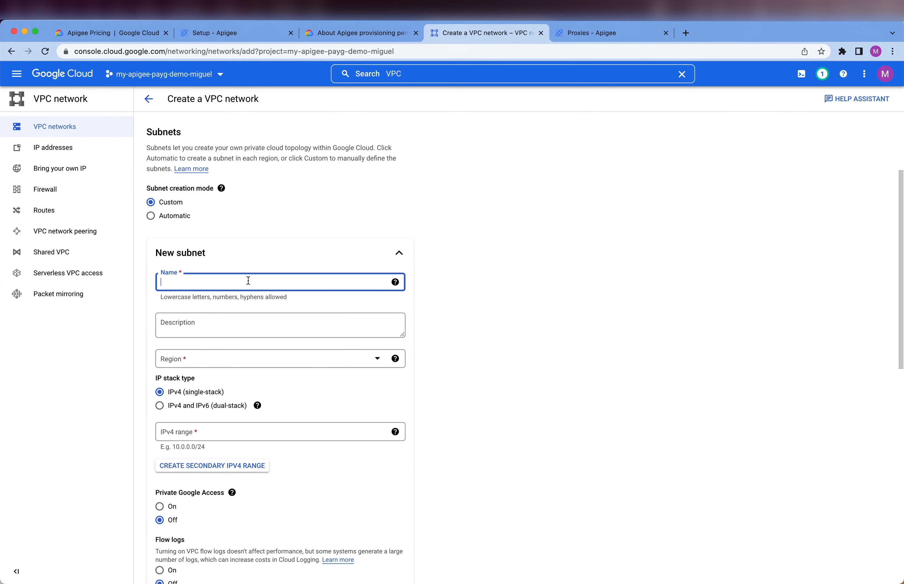
{"action": "type", "text": "apigee-"}
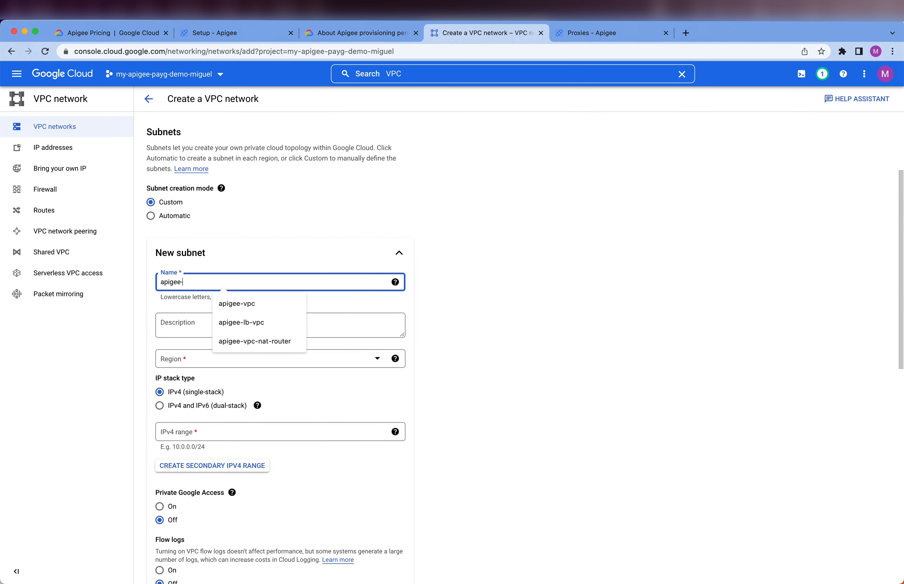
{"action": "type", "text": "snet"}
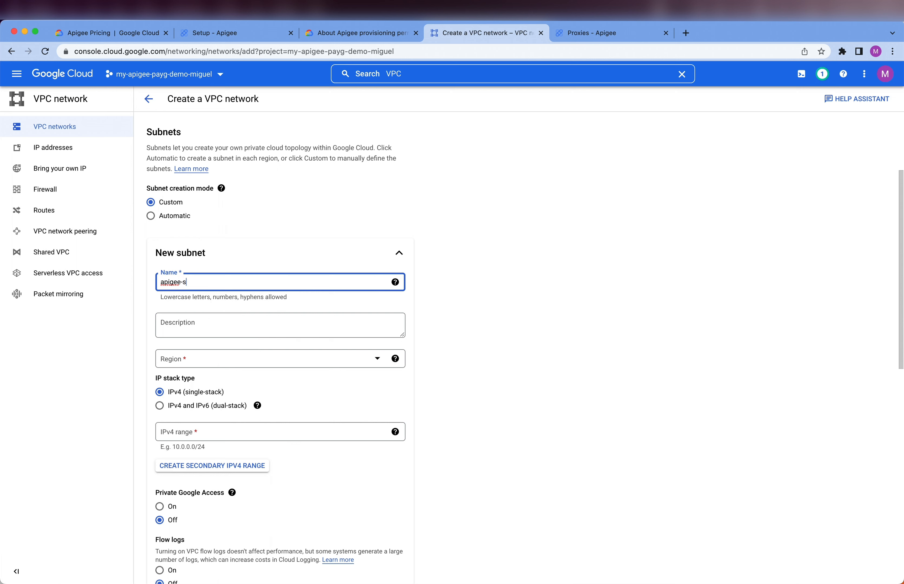
{"action": "left_click", "coordinate": [449, 332]}
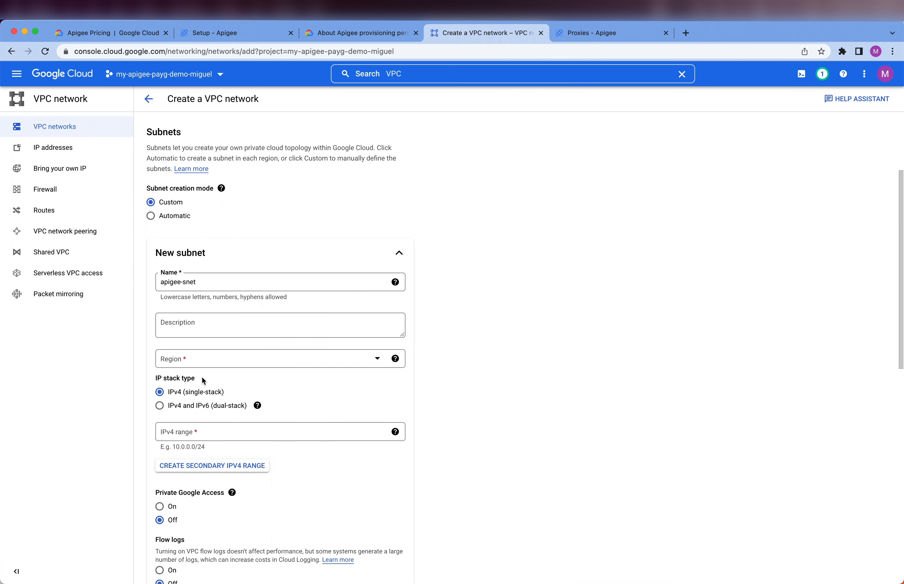
Set the region of the apigee-snet subnet to us-central1
{"action": "left_click", "coordinate": [216, 360]}
{"action": "scroll", "coordinate": [248, 416], "scroll_direction": "down", "scroll_amount": 8}
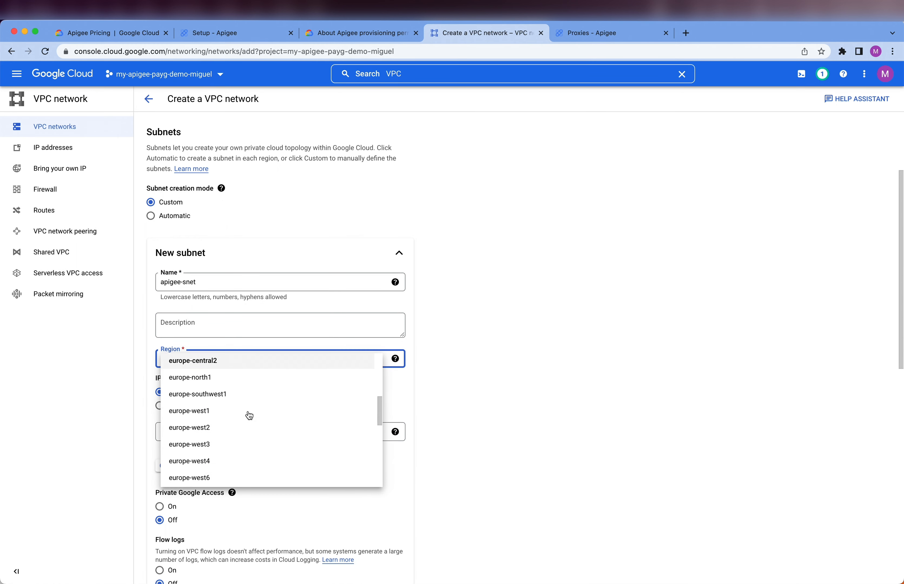
{"action": "scroll", "coordinate": [249, 415], "scroll_direction": "down", "scroll_amount": 5}
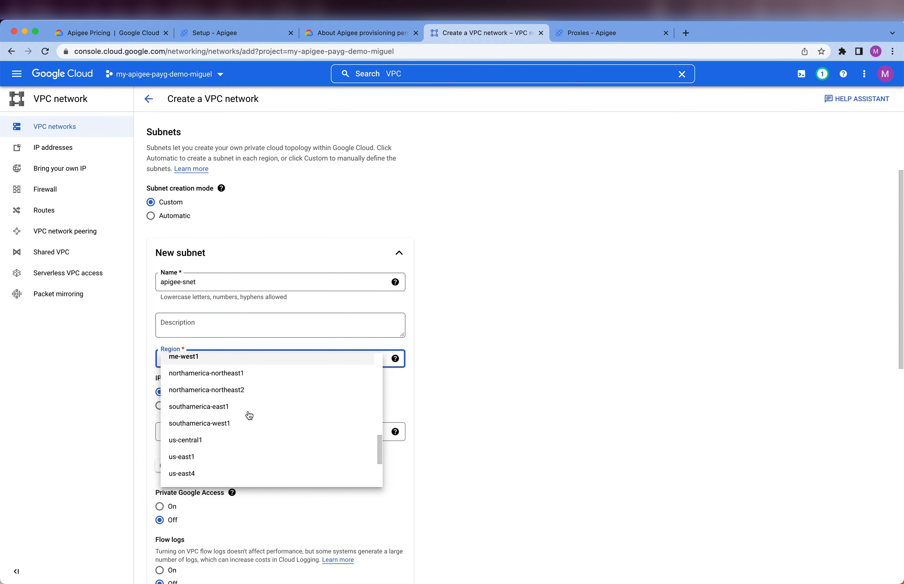
{"action": "left_click", "coordinate": [207, 422]}
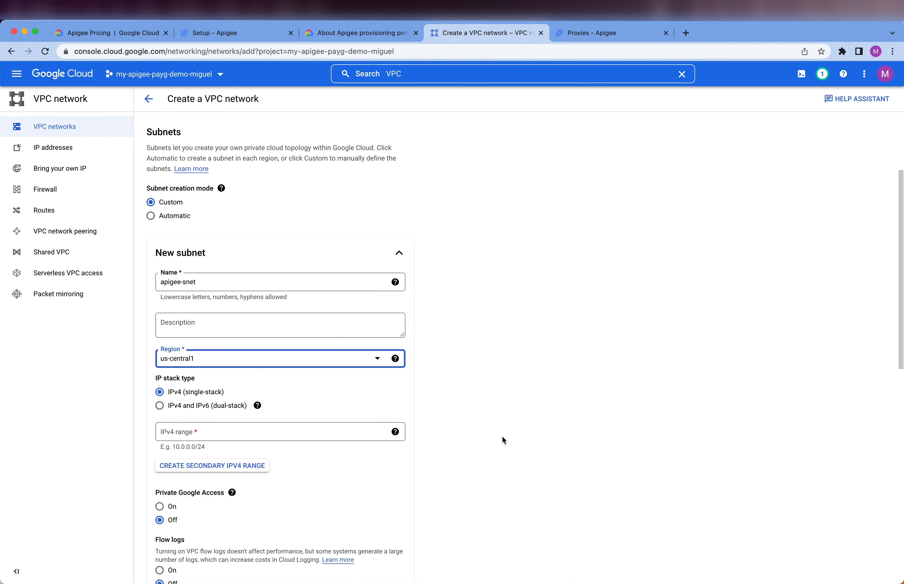
Set the IPv4 range of the apigee-snet subnet to 10.0.0.0/24
{"action": "scroll", "coordinate": [545, 449], "scroll_direction": "down", "scroll_amount": 3}
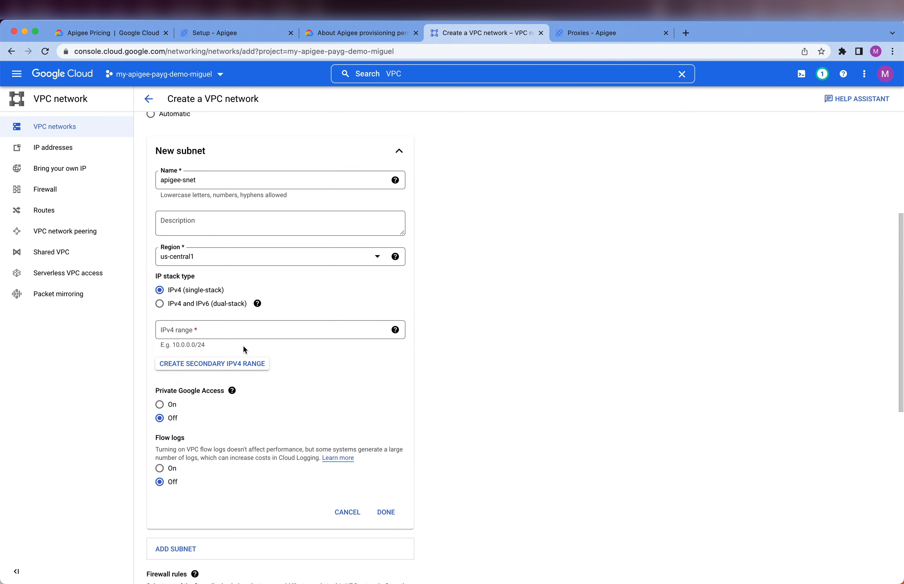
{"action": "left_click_drag", "start_coordinate": [173, 345], "coordinate": [205, 345]}
{"action": "left_click", "coordinate": [212, 334]}
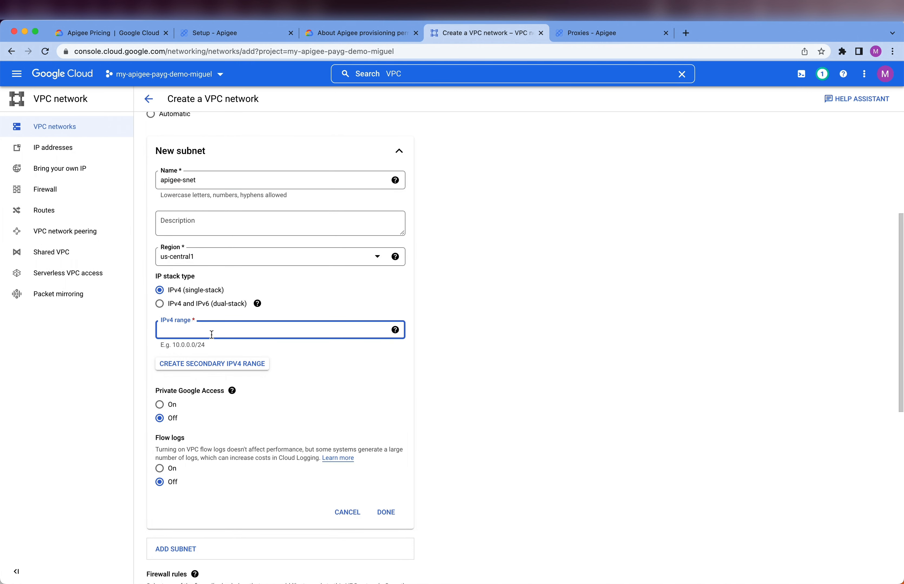
{"action": "type", "text": "10.0.0.0/24"}
{"action": "left_click", "coordinate": [463, 348]}
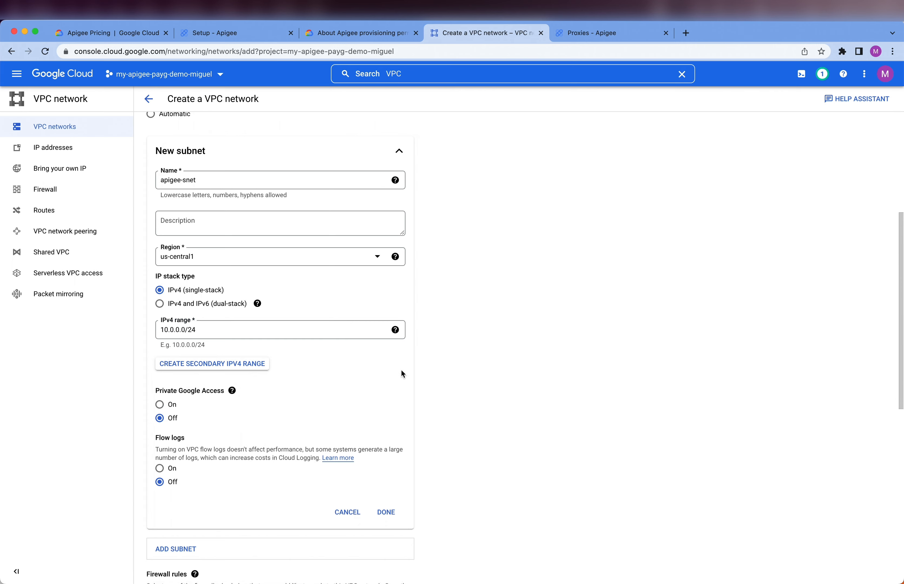
Turn on Private Google Access for the apigee-snet subnet and finish the subnet definition
{"action": "scroll", "coordinate": [403, 374], "scroll_direction": "down", "scroll_amount": 2}
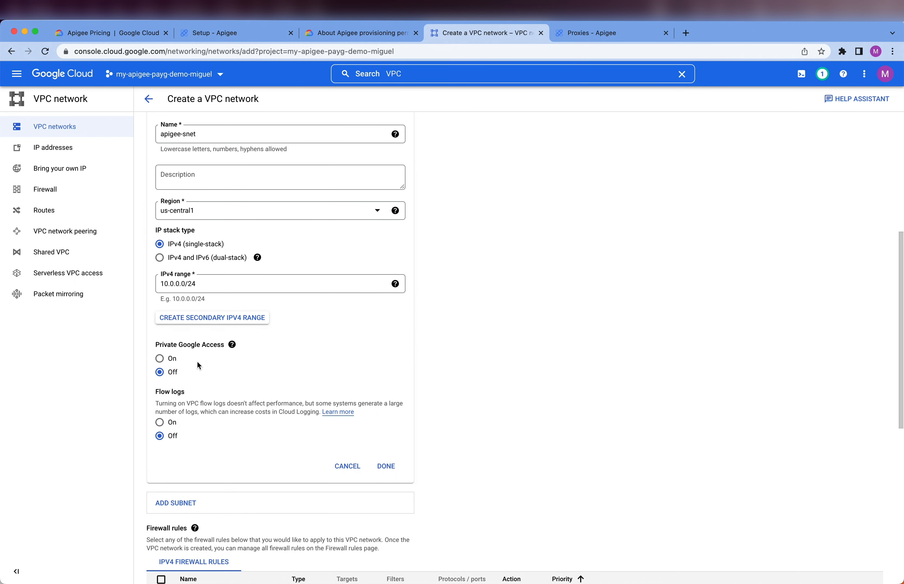
{"action": "scroll", "coordinate": [196, 360], "scroll_direction": "down", "scroll_amount": 1}
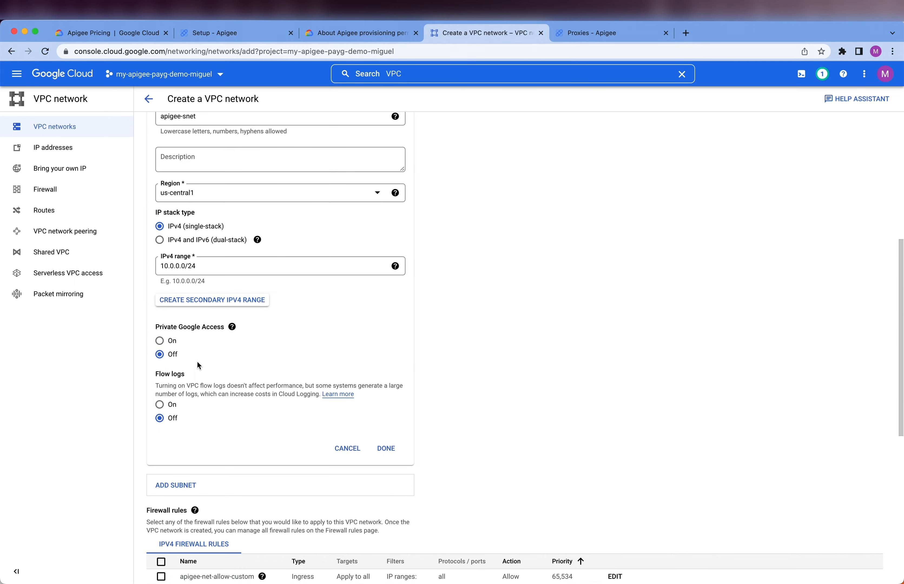
{"action": "triple_click", "coordinate": [184, 328]}
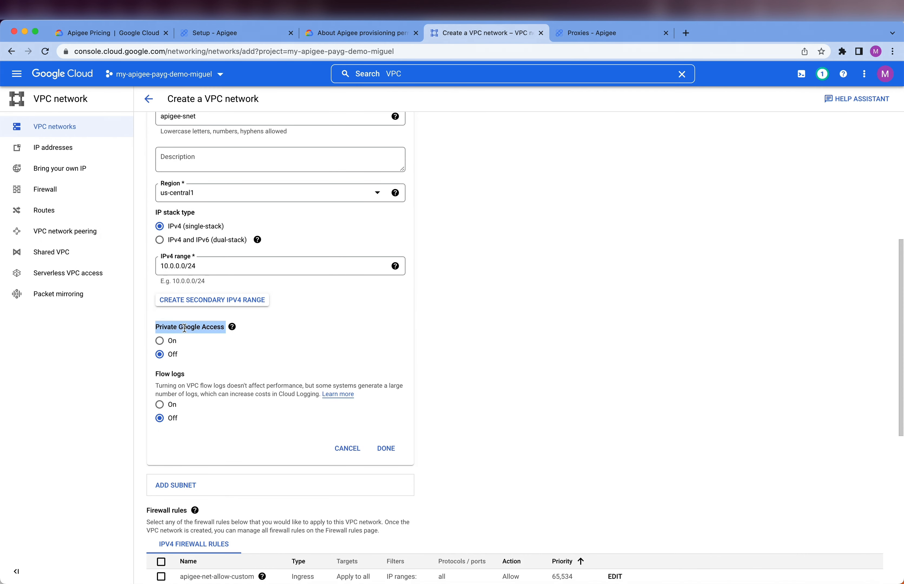
{"action": "left_click", "coordinate": [160, 342]}
{"action": "scroll", "coordinate": [490, 314], "scroll_direction": "up", "scroll_amount": 4}
{"action": "scroll", "coordinate": [489, 314], "scroll_direction": "down", "scroll_amount": 3}
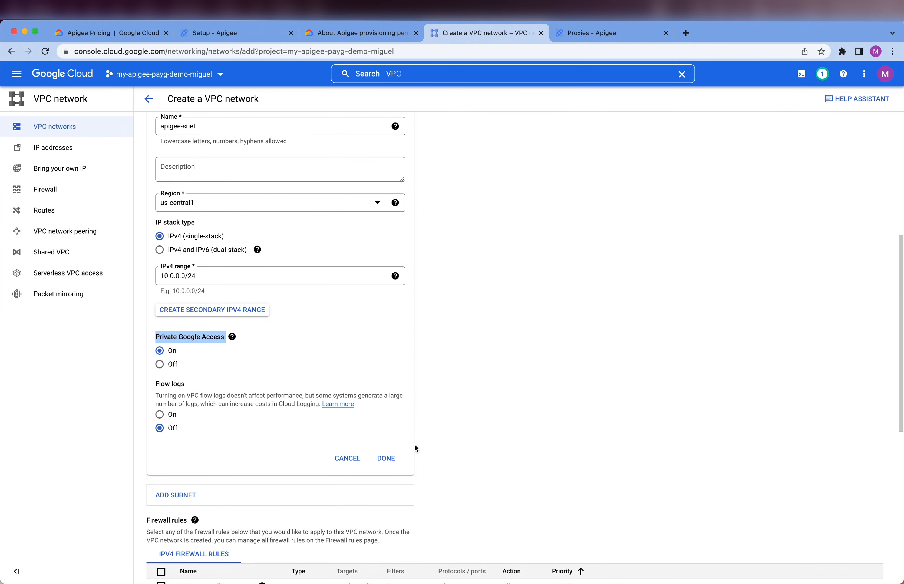
{"action": "left_click", "coordinate": [394, 460]}
Select all the optional IPv4 firewall rules for the apigee-net network: allow-custom, allow-icmp, allow-rdp and allow-ssh
{"action": "scroll", "coordinate": [504, 445], "scroll_direction": "down", "scroll_amount": 1}
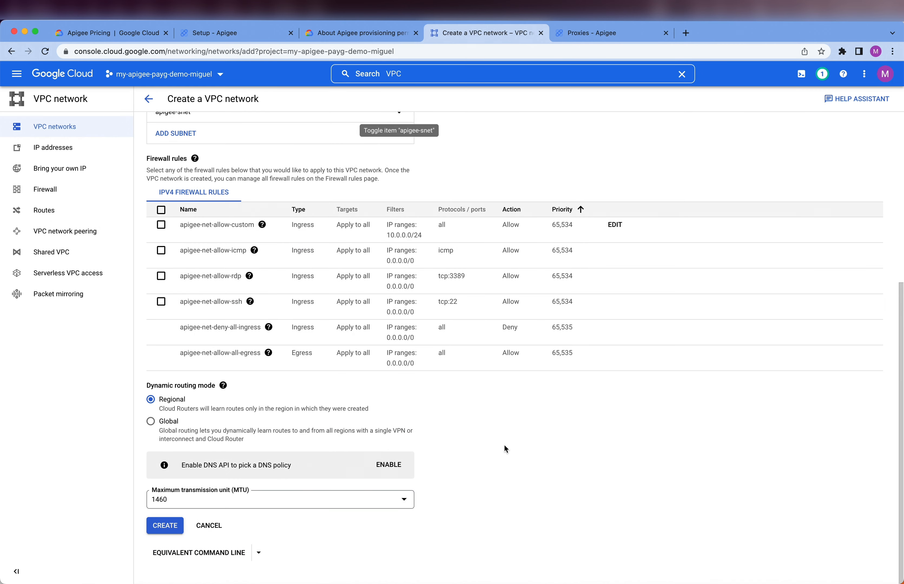
{"action": "left_click", "coordinate": [161, 211]}
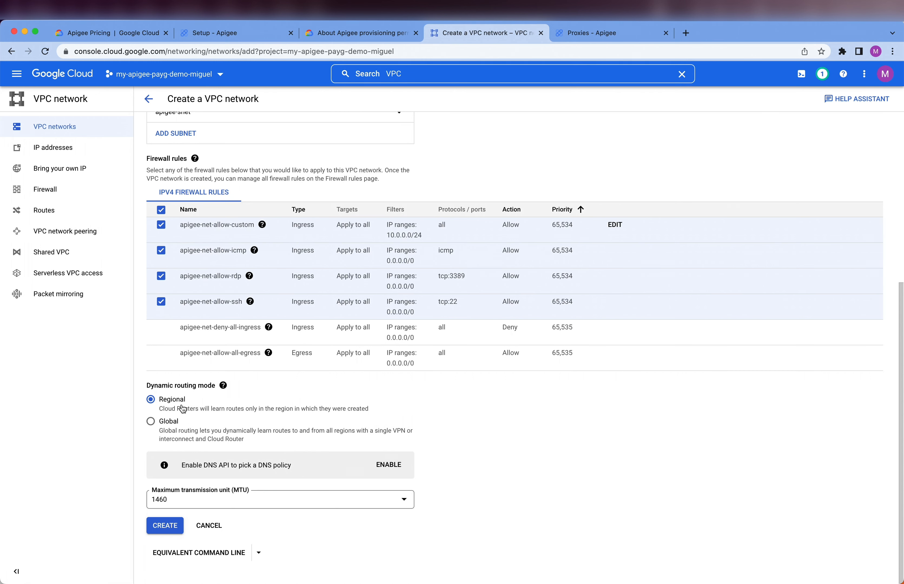
Create the apigee-net VPC network with its configured subnet and firewall rules, and refresh the network list
{"action": "left_click", "coordinate": [169, 526]}
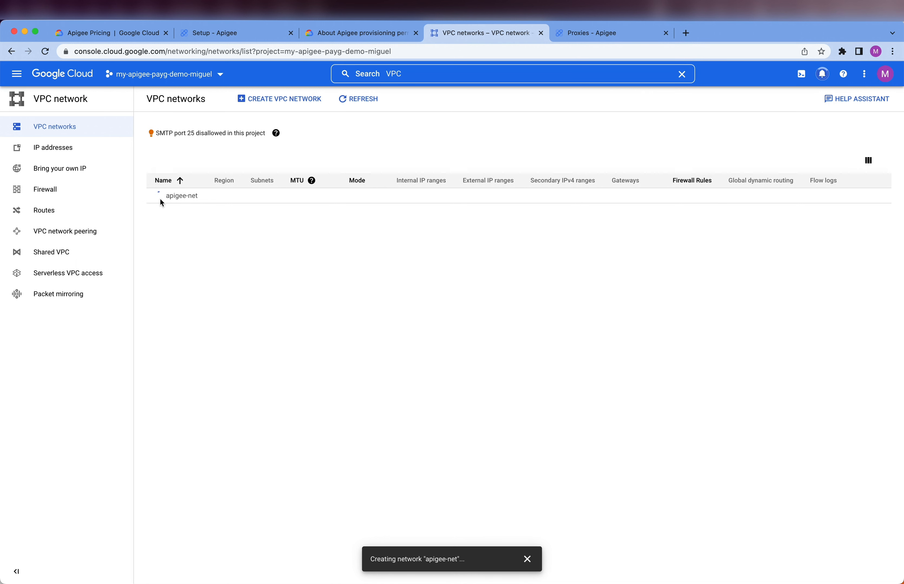
{"action": "left_click", "coordinate": [354, 105]}
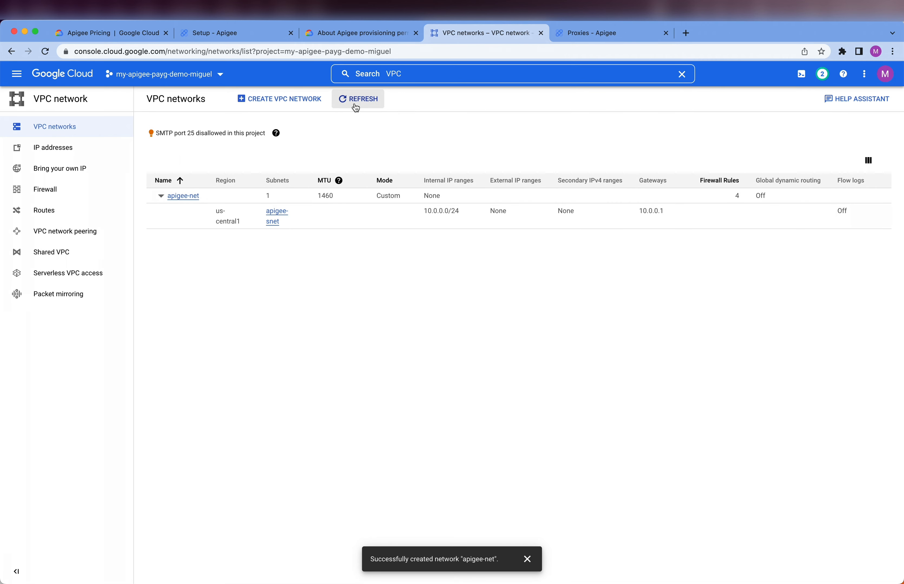
In the Apigee setup, connect the authorized network apigee-net with automatically allocated IP ranges for peering
{"action": "left_click", "coordinate": [254, 38]}
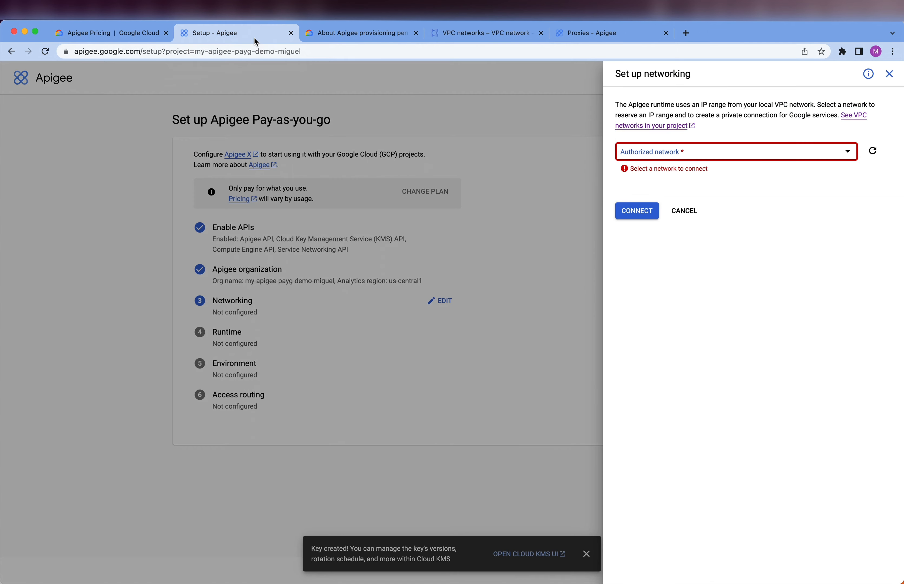
{"action": "left_click", "coordinate": [883, 162]}
{"action": "left_click", "coordinate": [821, 158]}
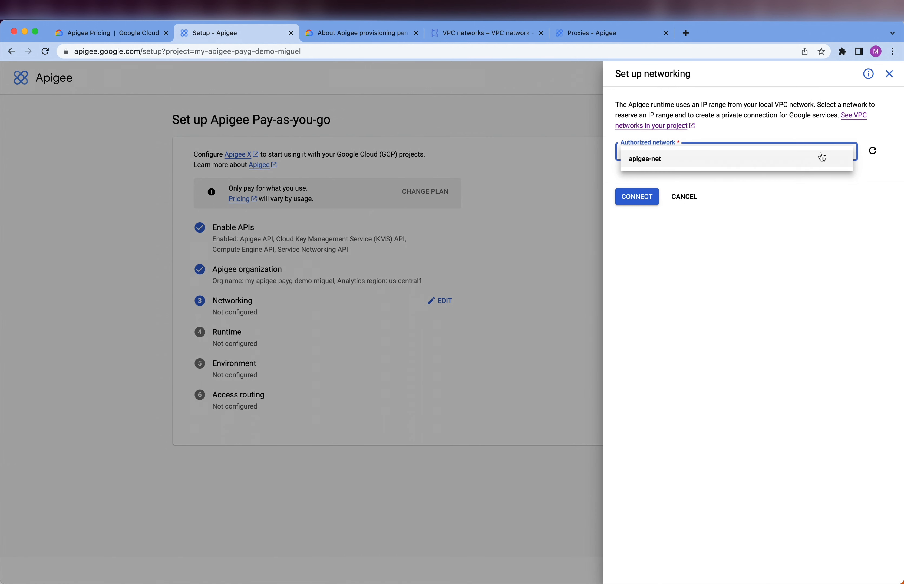
{"action": "left_click", "coordinate": [660, 160]}
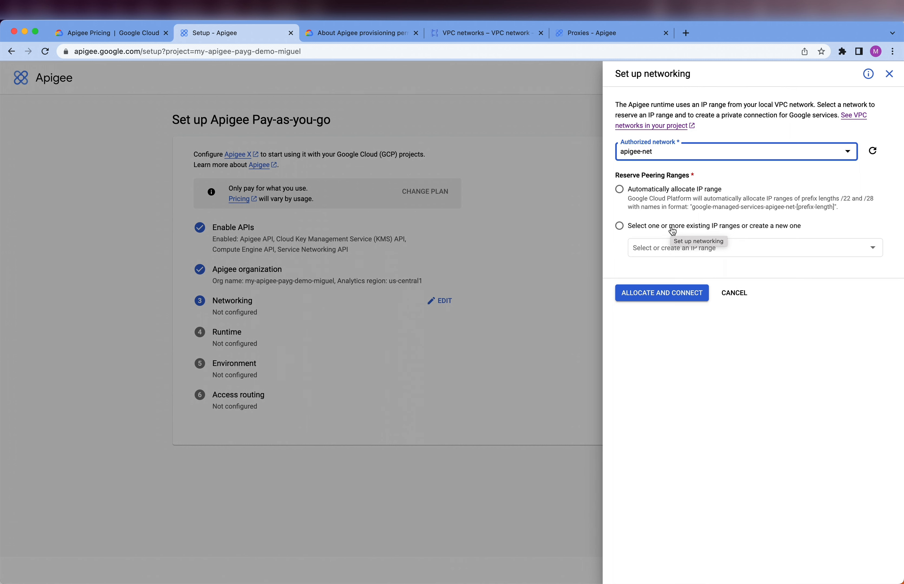
{"action": "left_click", "coordinate": [671, 195]}
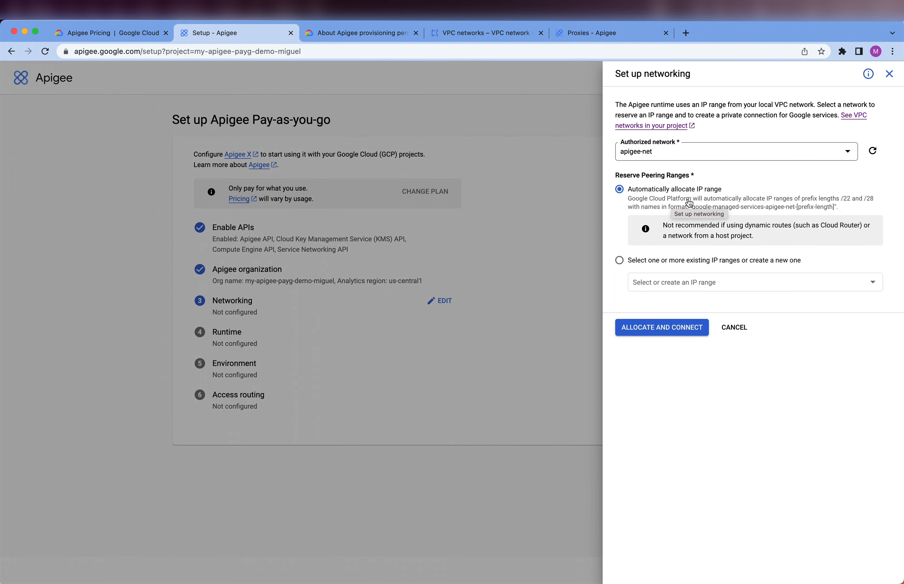
{"action": "left_click", "coordinate": [641, 329]}
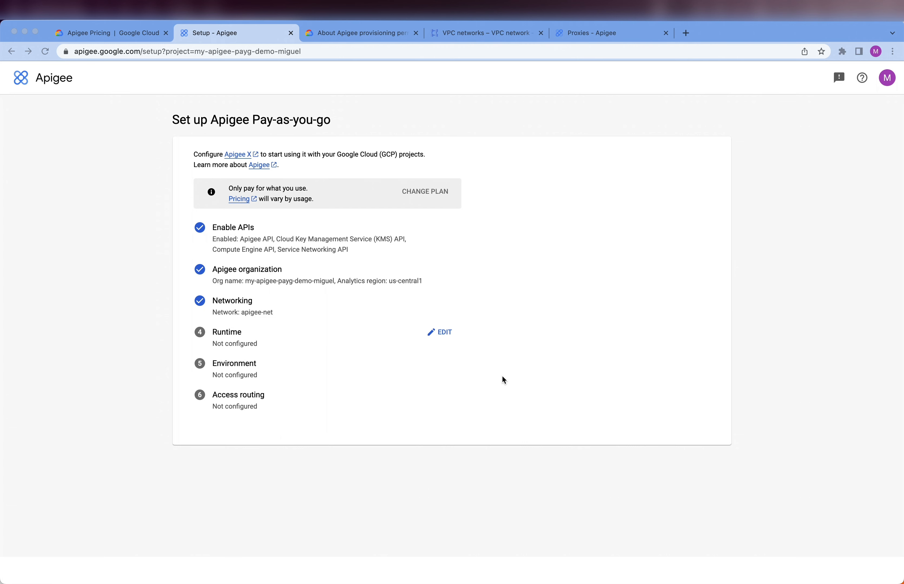
Examine the project's VPC network peering and the IP ranges allocated for services in apigee-net's private service connection
{"action": "left_click", "coordinate": [489, 38]}
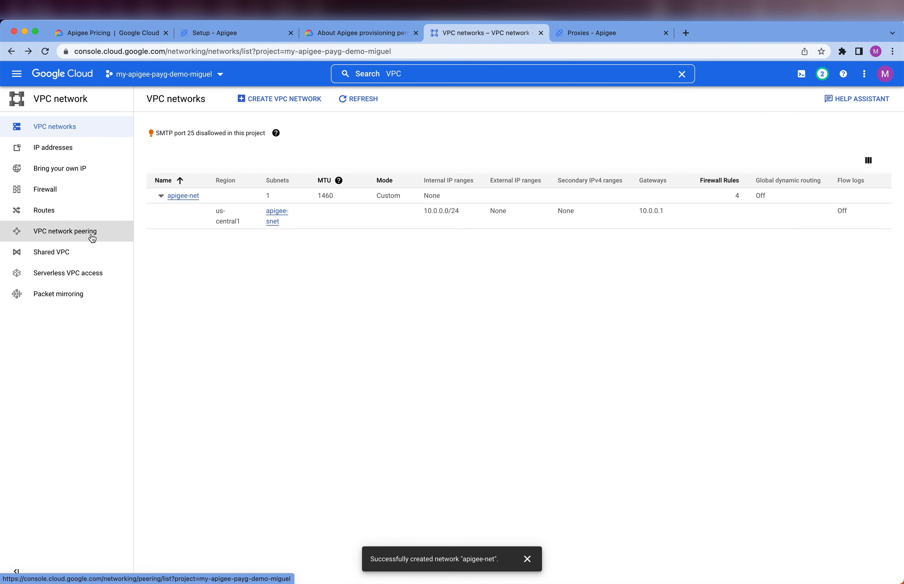
{"action": "left_click", "coordinate": [65, 240]}
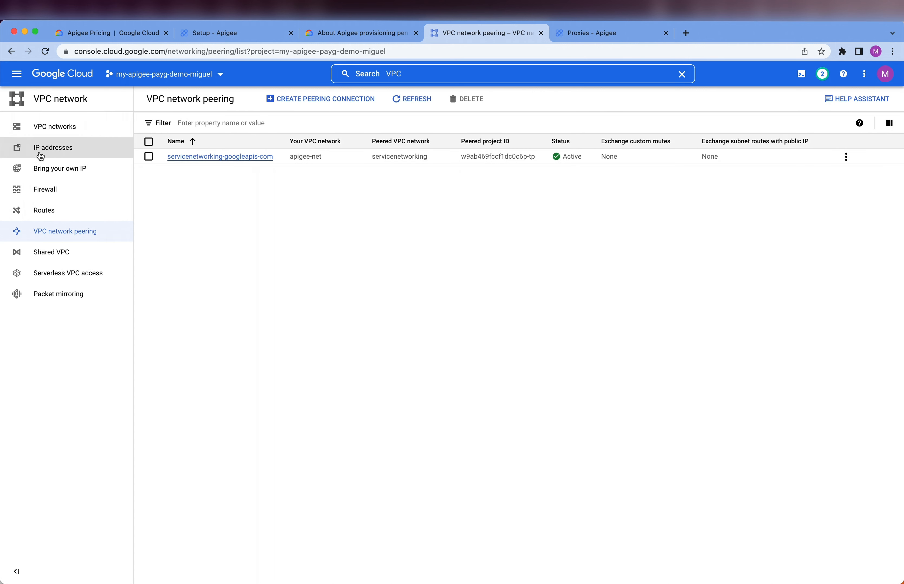
{"action": "left_click", "coordinate": [82, 136]}
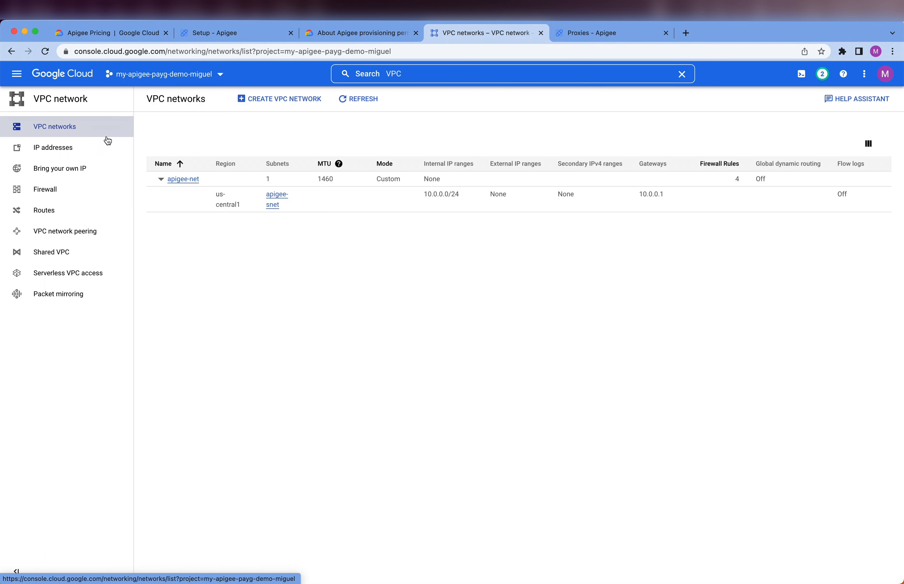
{"action": "left_click", "coordinate": [182, 197]}
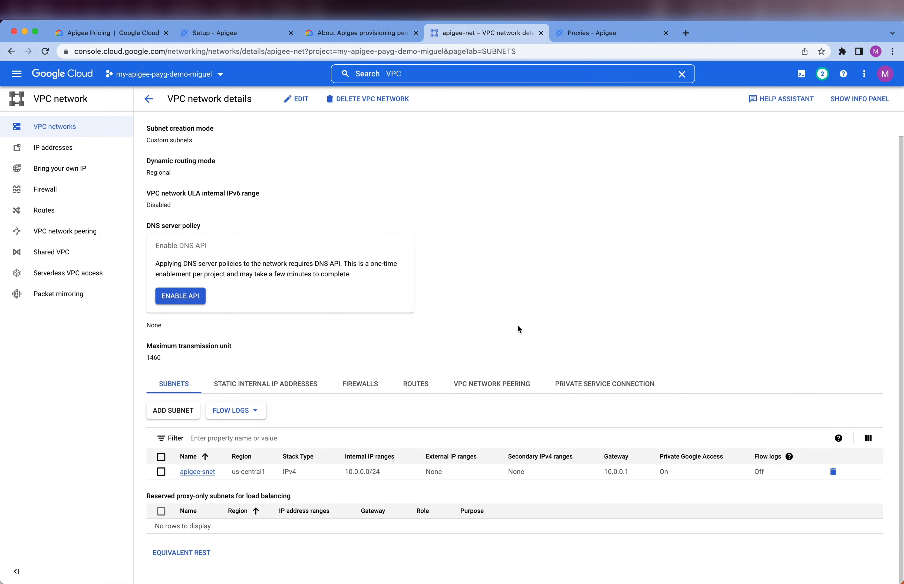
{"action": "left_click", "coordinate": [570, 407]}
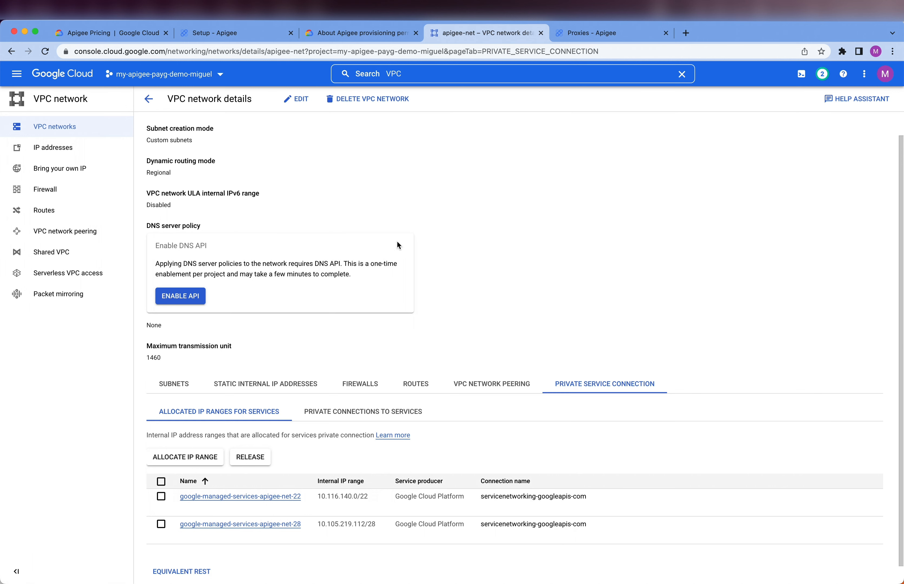
Start the Runtime configuration in the Apigee setup and set the runtime hosting region to us-central1
{"action": "left_click", "coordinate": [261, 42]}
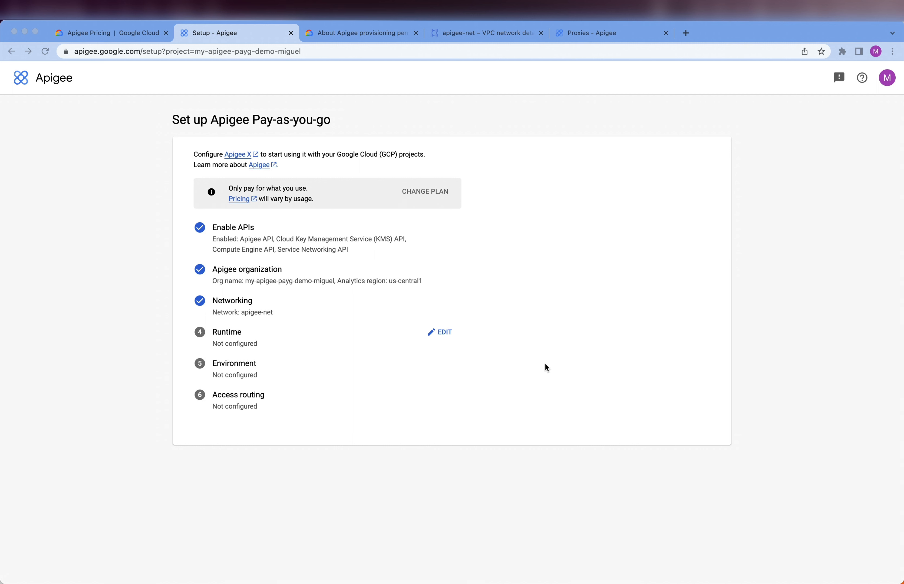
{"action": "left_click", "coordinate": [445, 335]}
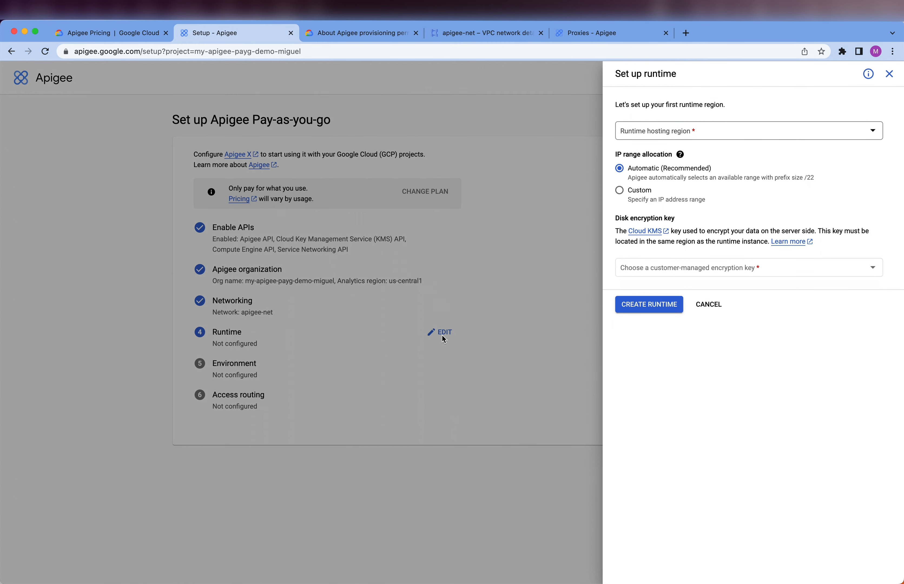
{"action": "left_click", "coordinate": [740, 129]}
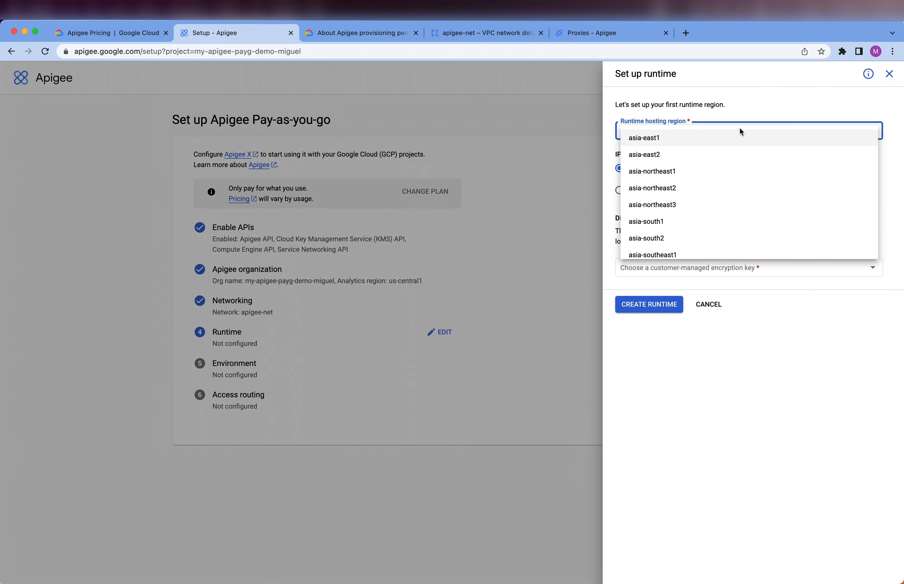
{"action": "scroll", "coordinate": [741, 196], "scroll_direction": "down", "scroll_amount": 3}
{"action": "scroll", "coordinate": [742, 196], "scroll_direction": "down", "scroll_amount": 5}
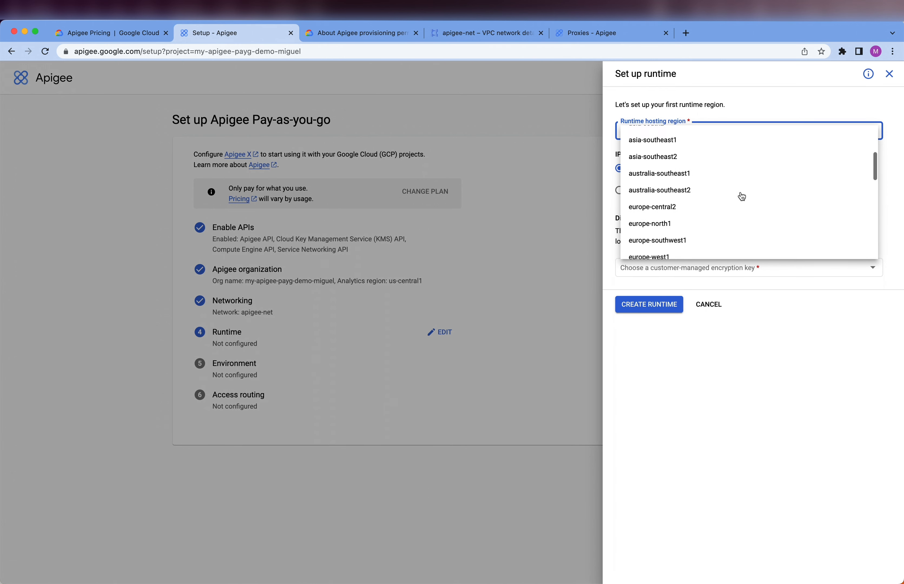
{"action": "scroll", "coordinate": [741, 196], "scroll_direction": "down", "scroll_amount": 5}
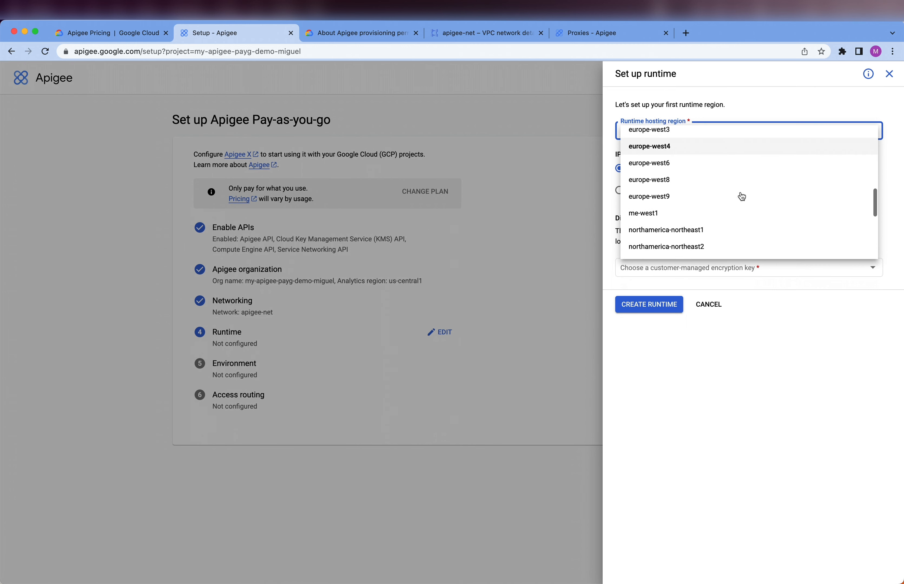
{"action": "left_click", "coordinate": [695, 216]}
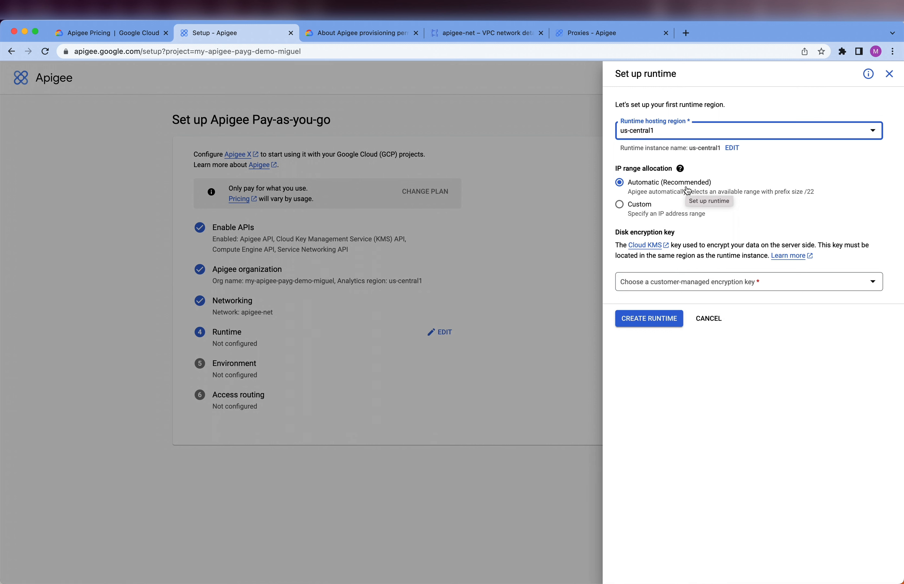
Start a new disk encryption key for the runtime with a new key ring named apigee-disk-key-ring located in us-central1
{"action": "left_click", "coordinate": [777, 287]}
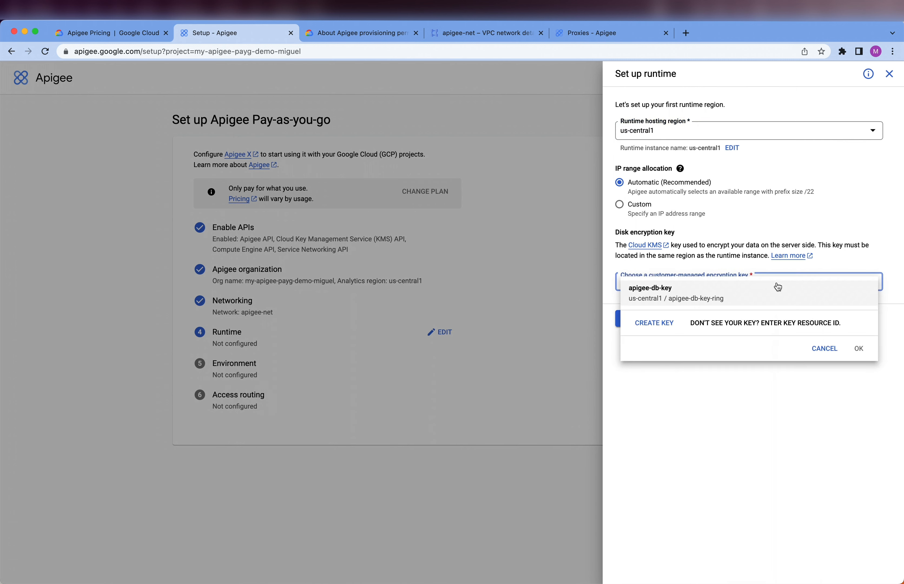
{"action": "left_click", "coordinate": [654, 326]}
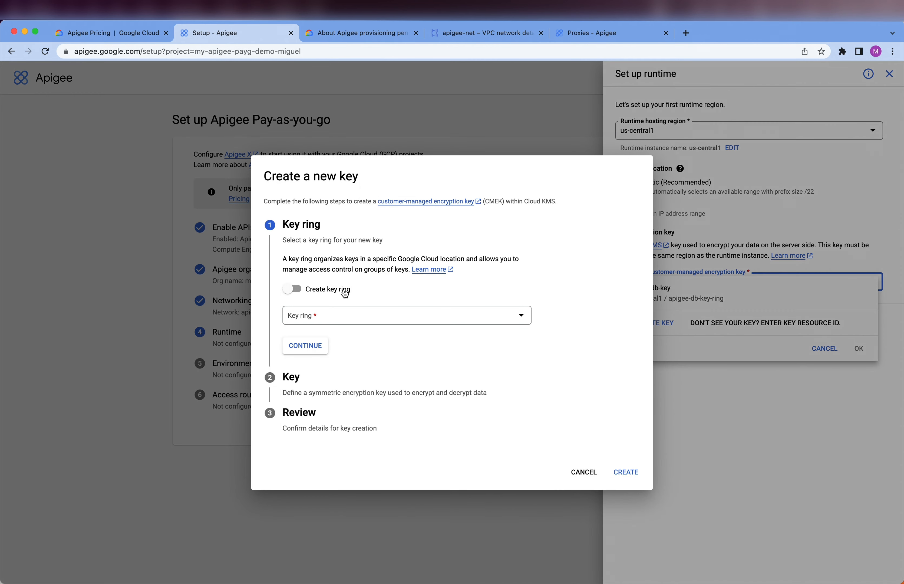
{"action": "left_click", "coordinate": [294, 290]}
{"action": "left_click", "coordinate": [348, 296]}
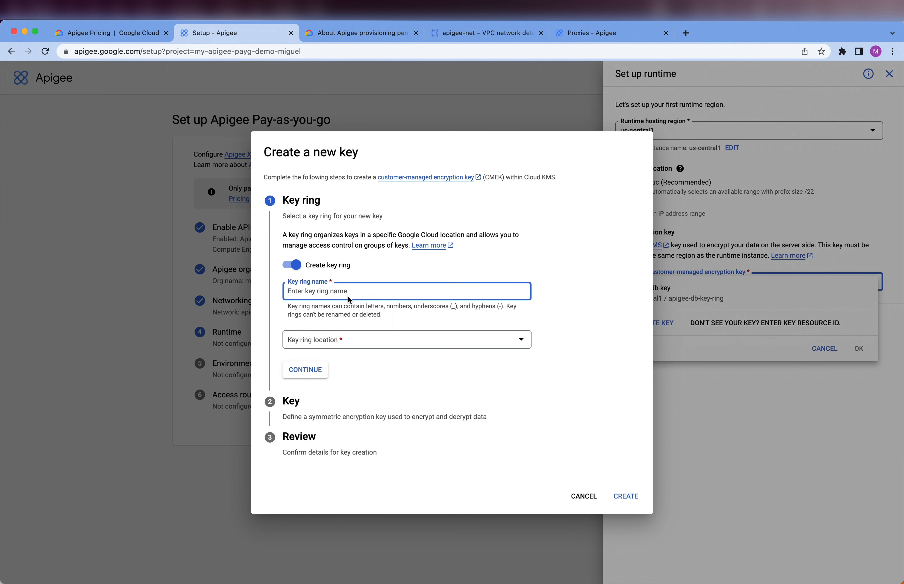
{"action": "type", "text": "apige"}
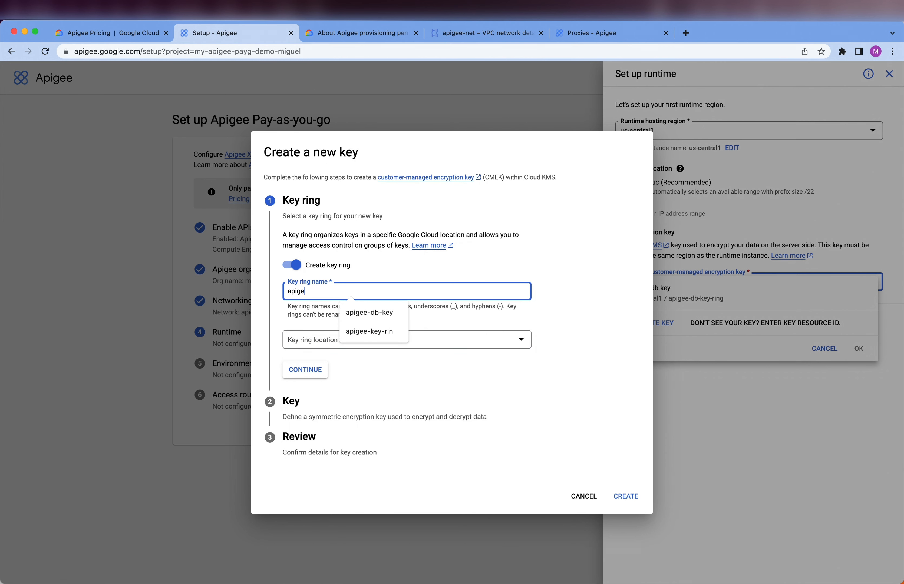
{"action": "type", "text": "e-disk-"}
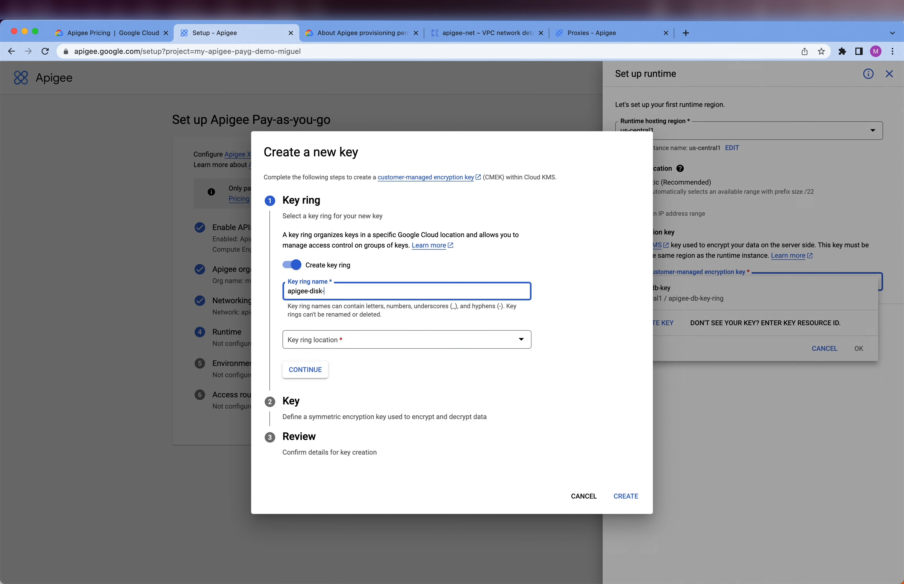
{"action": "type", "text": "key-ring"}
{"action": "left_click", "coordinate": [355, 347]}
{"action": "left_click", "coordinate": [345, 349]}
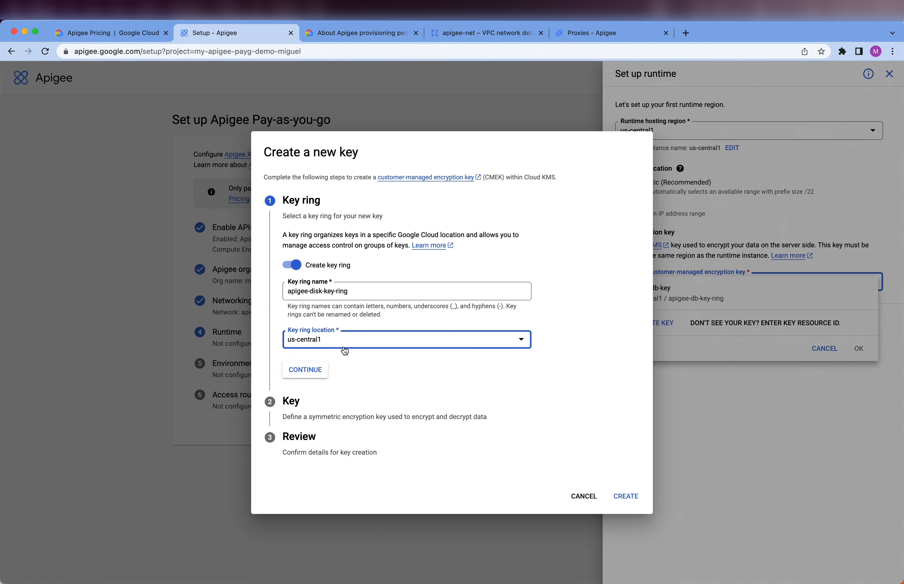
{"action": "left_click", "coordinate": [315, 368]}
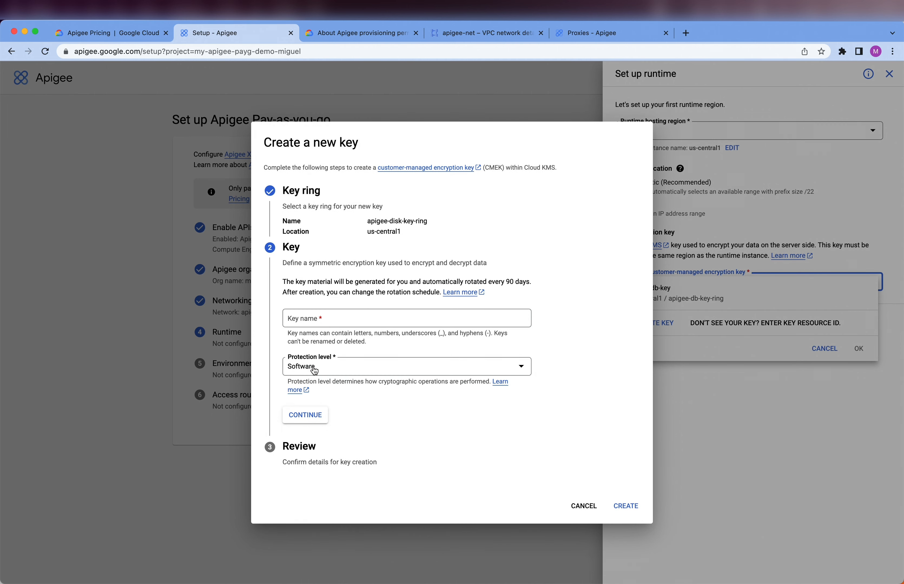
Name the new key apigee-disk-key, keep the Software protection level, and create it
{"action": "left_click", "coordinate": [353, 320]}
{"action": "type", "text": "api"}
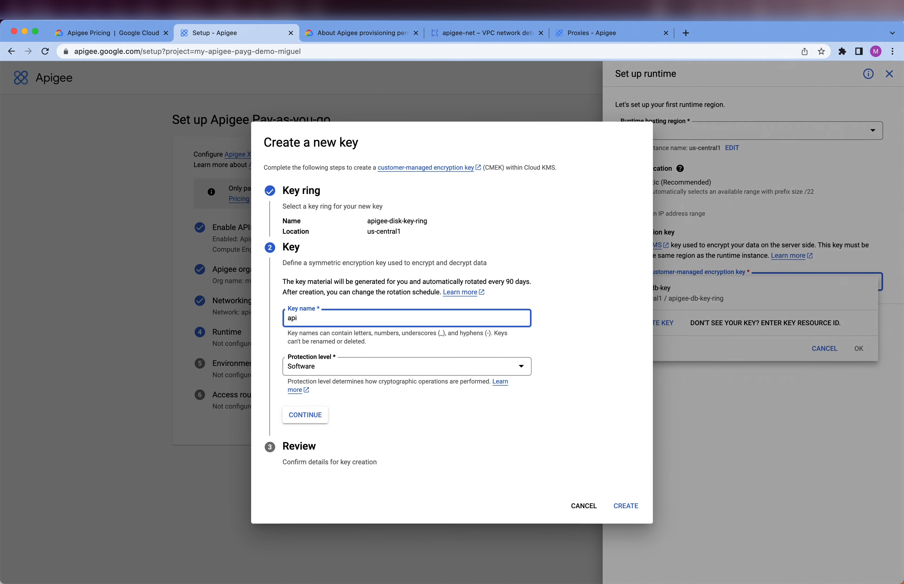
{"action": "type", "text": "gee-disk-key"}
{"action": "left_click", "coordinate": [611, 402]}
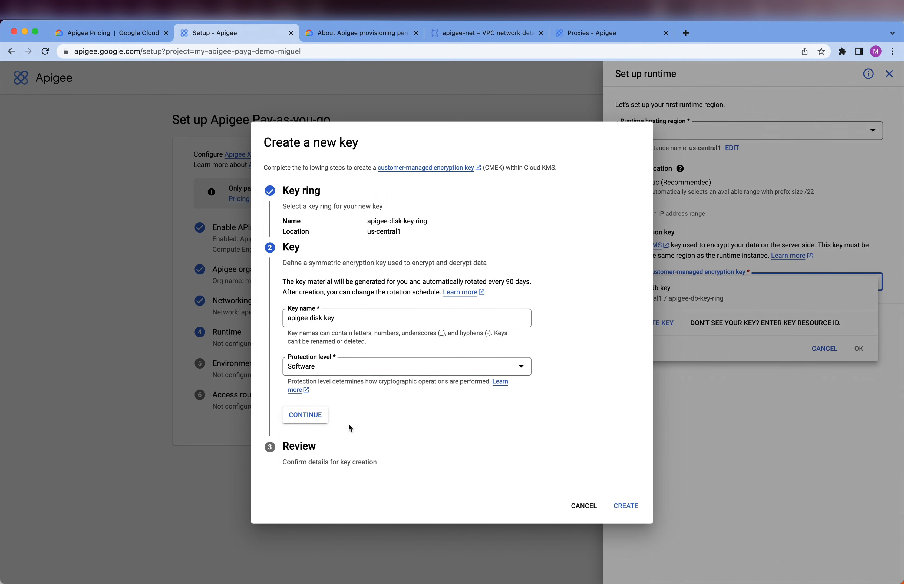
{"action": "left_click", "coordinate": [314, 415]}
{"action": "left_click", "coordinate": [621, 463]}
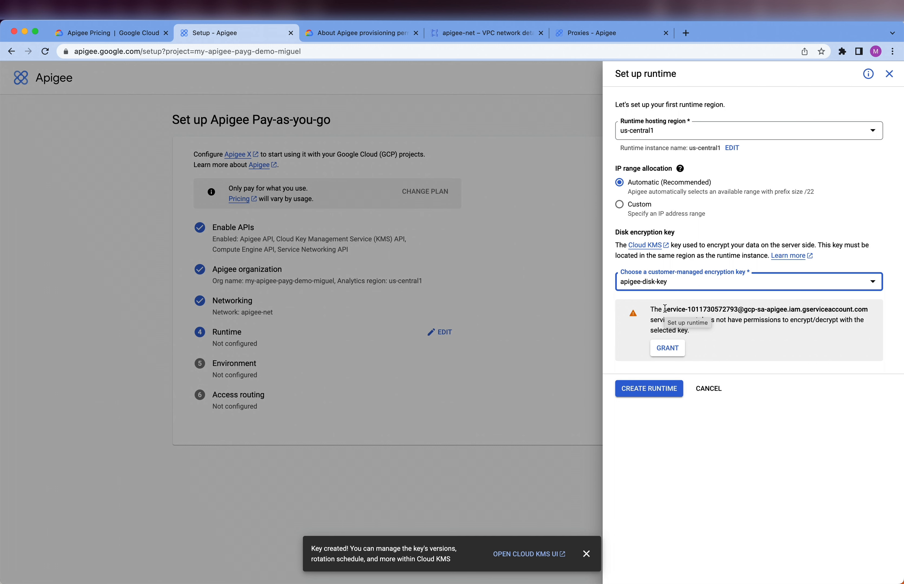
Grant the Apigee service account encrypt/decrypt permission on apigee-disk-key and create the runtime
{"action": "left_click", "coordinate": [666, 350]}
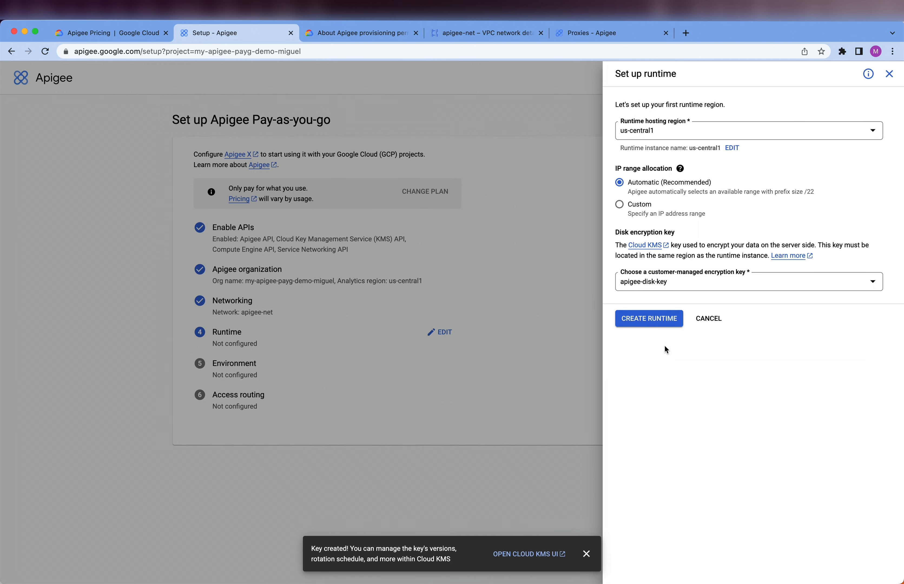
{"action": "left_click", "coordinate": [668, 329]}
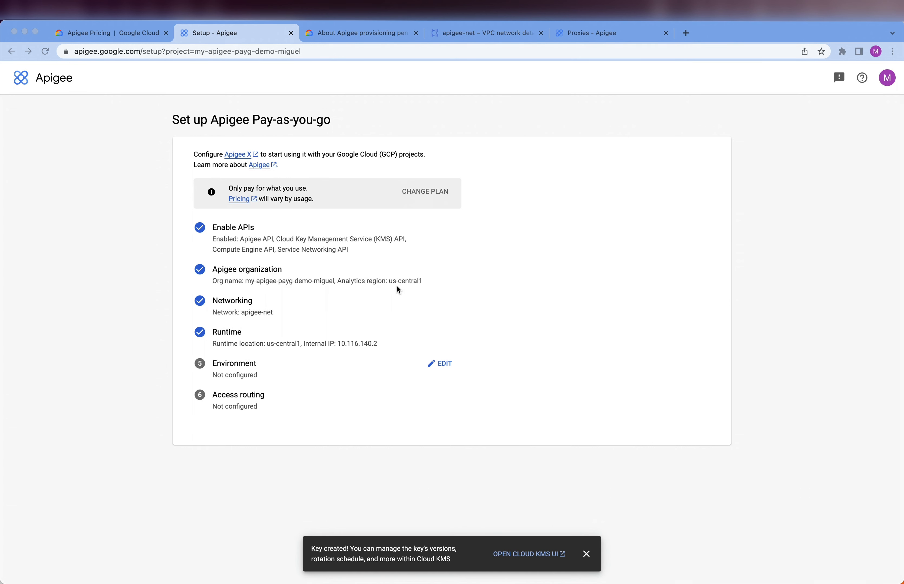
Inspect the us-central1 instance in the Apigee organization's administration, checking its service attachment and IP range
{"action": "left_click", "coordinate": [616, 36]}
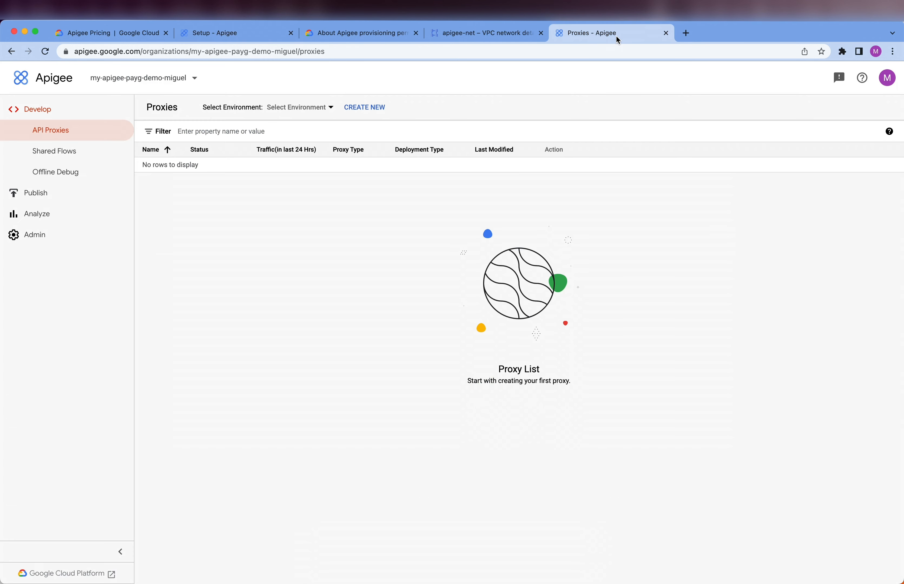
{"action": "left_click", "coordinate": [69, 236]}
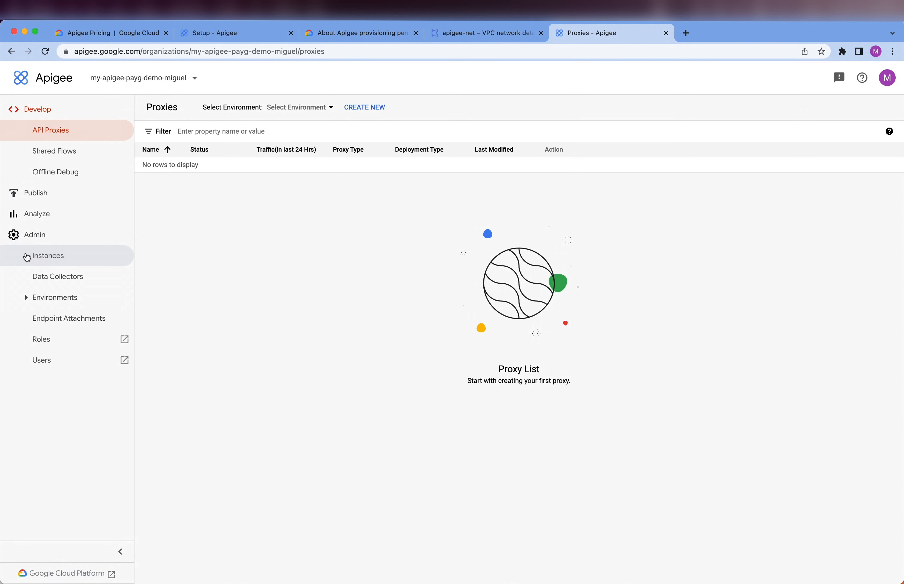
{"action": "left_click", "coordinate": [52, 259]}
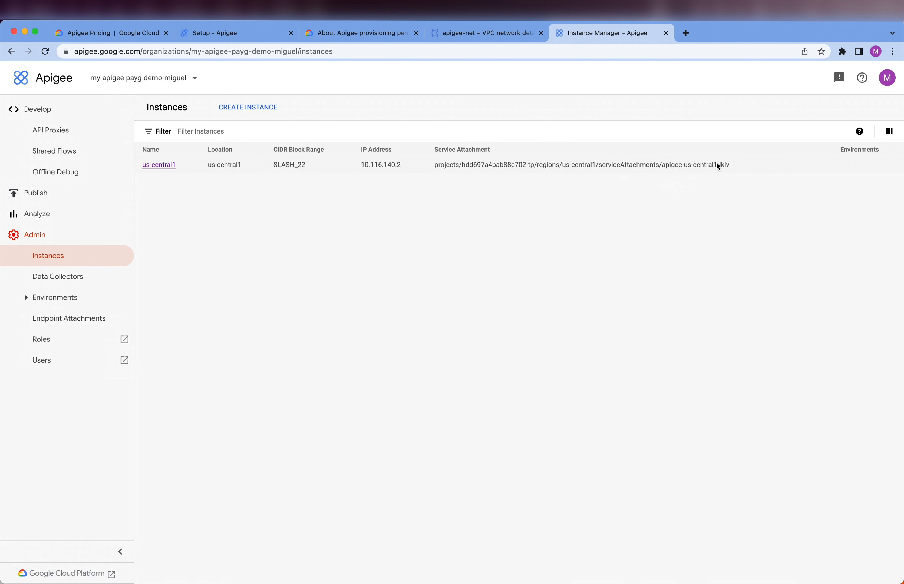
{"action": "left_click_drag", "start_coordinate": [739, 166], "coordinate": [434, 170]}
{"action": "left_click", "coordinate": [490, 182]}
{"action": "left_click", "coordinate": [159, 167]}
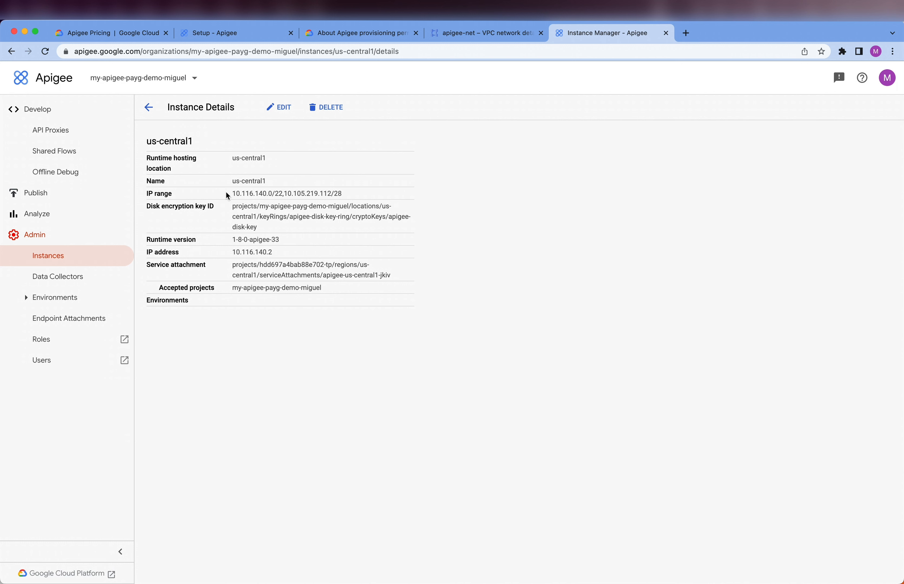
{"action": "left_click_drag", "start_coordinate": [233, 194], "coordinate": [342, 194]}
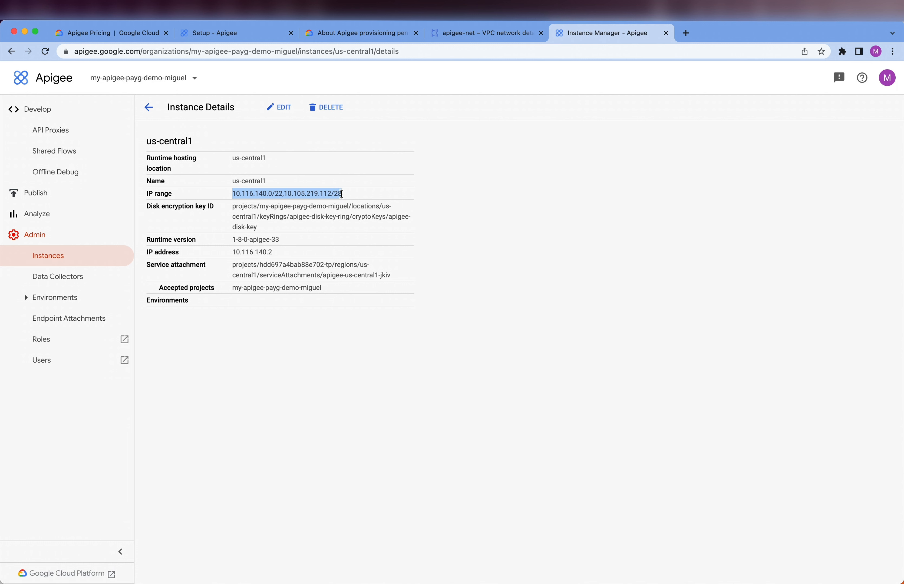
Examine the separate /22 and /28 blocks in the us-central1 instance's IP range
{"action": "left_click_drag", "start_coordinate": [275, 192], "coordinate": [342, 194]}
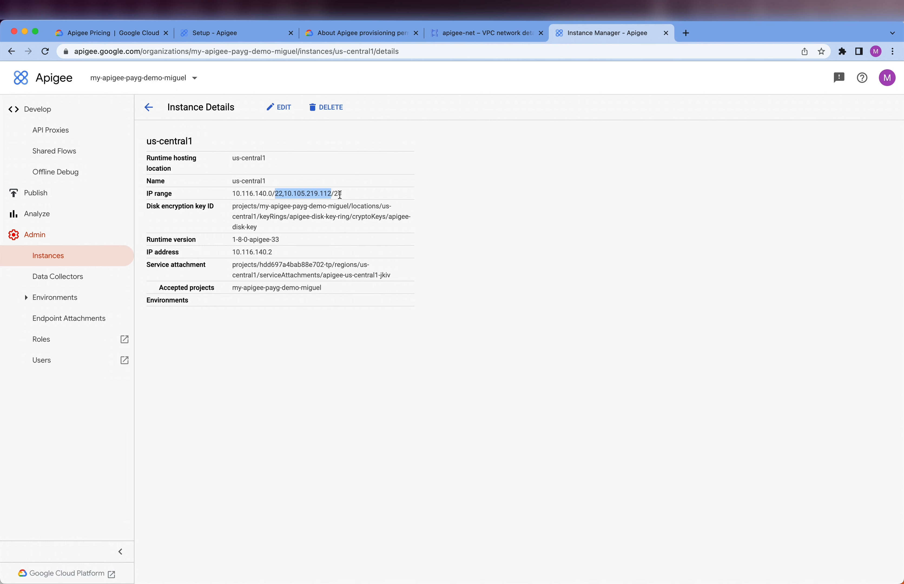
{"action": "left_click", "coordinate": [337, 195]}
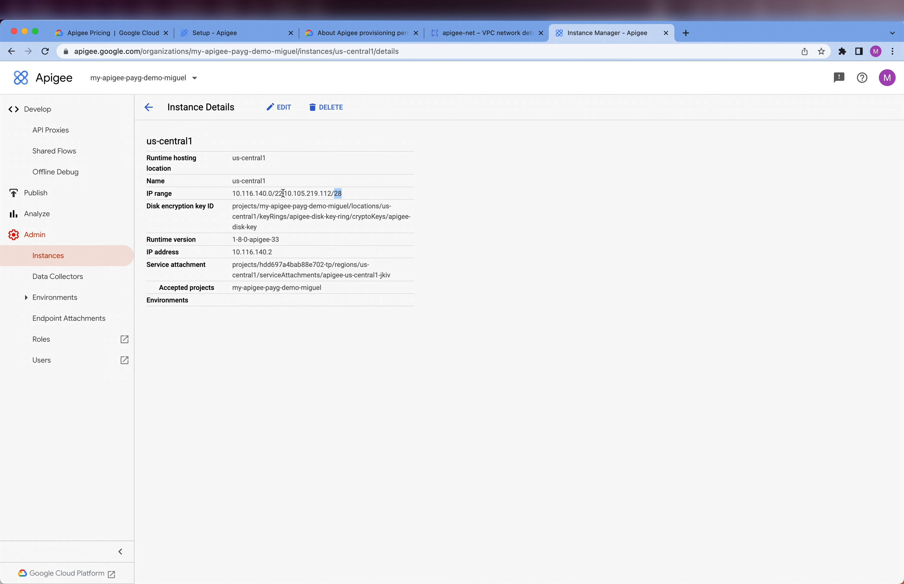
{"action": "left_click_drag", "start_coordinate": [283, 194], "coordinate": [234, 193]}
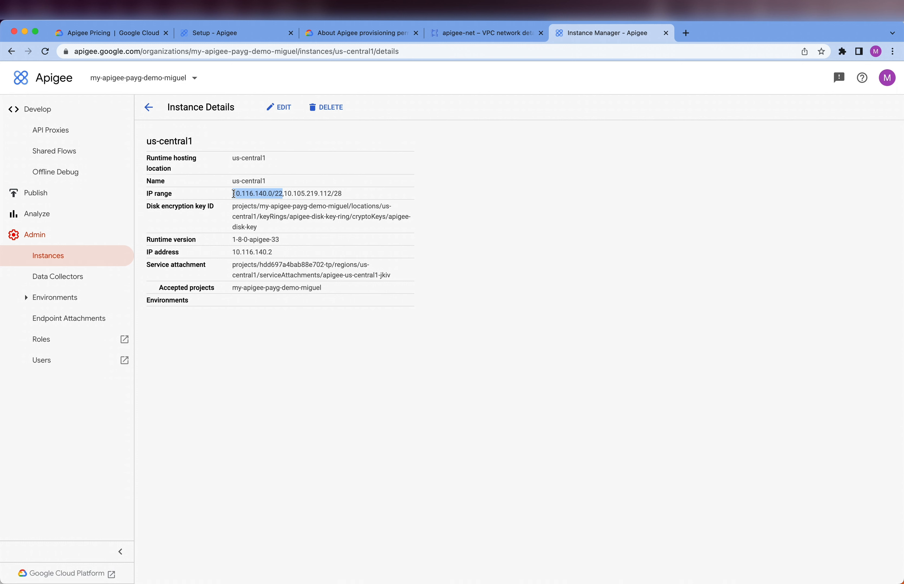
{"action": "left_click_drag", "start_coordinate": [234, 194], "coordinate": [231, 194]}
Check the us-central1 imported routes of the servicenetworking-googleapis-com peering connection on the apigee-net VPC network
{"action": "left_click", "coordinate": [509, 41]}
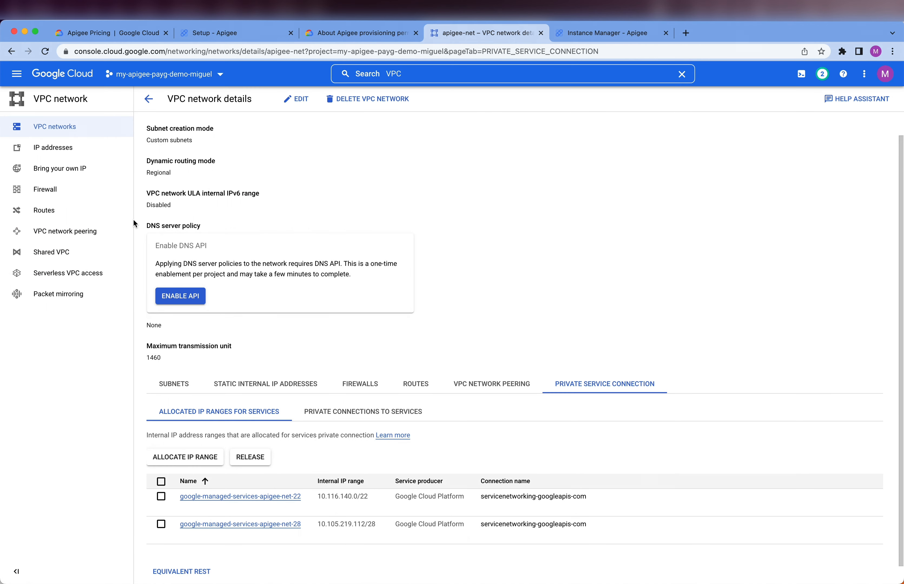
{"action": "left_click", "coordinate": [85, 232]}
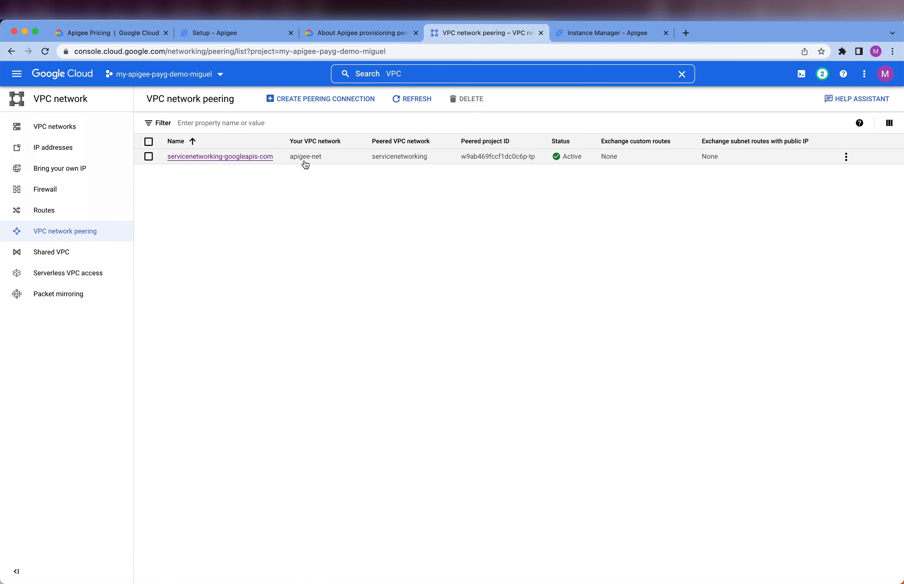
{"action": "left_click", "coordinate": [235, 161]}
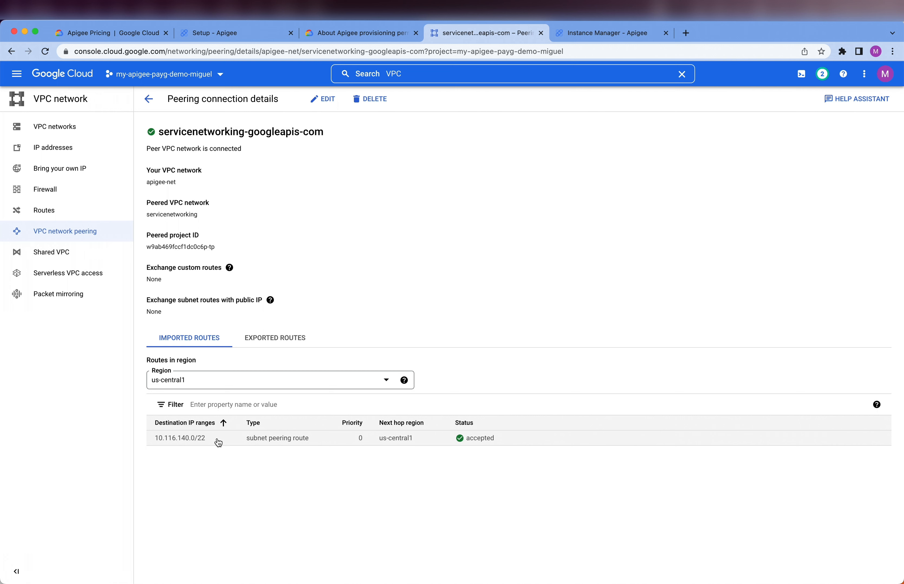
{"action": "left_click", "coordinate": [206, 440]}
{"action": "left_click_drag", "start_coordinate": [206, 442], "coordinate": [156, 446]}
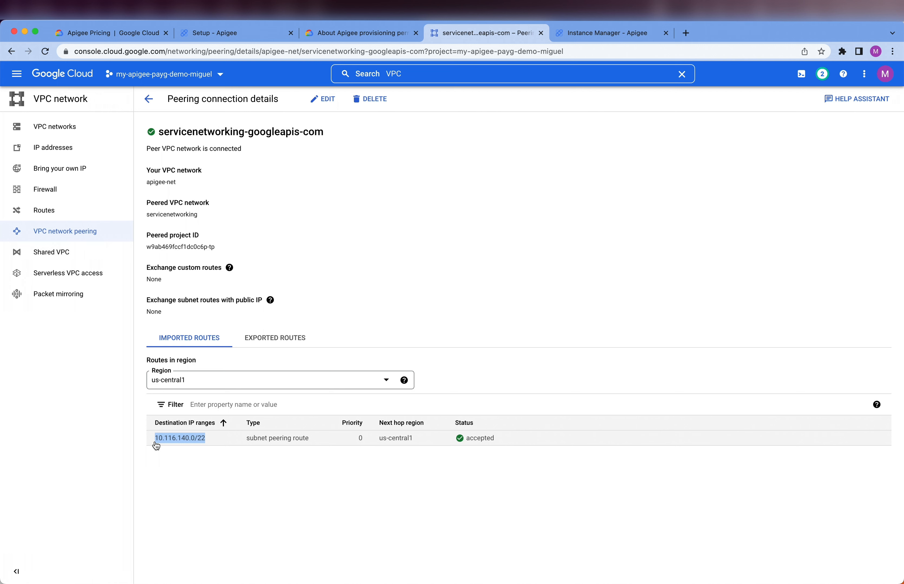
{"action": "left_click", "coordinate": [198, 459]}
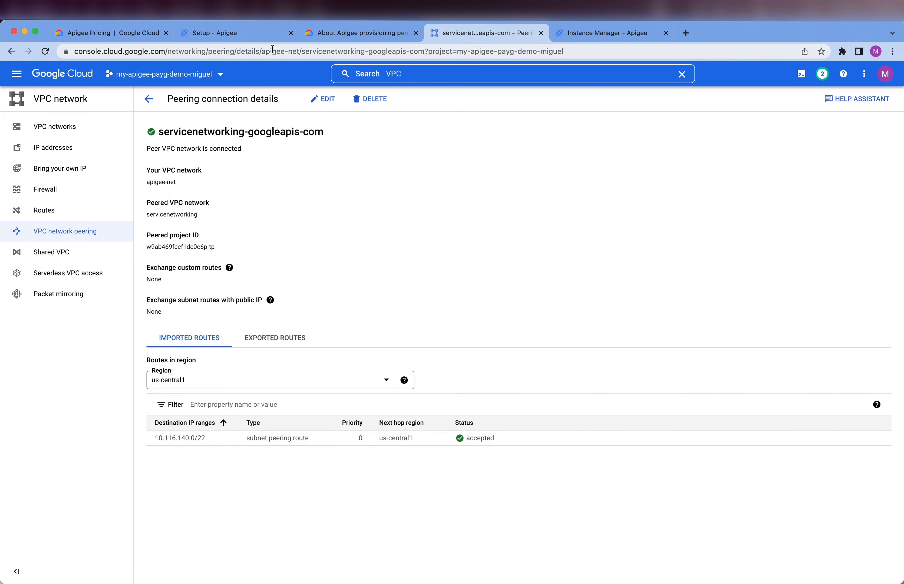
Start the environment setup and enter the environment group hostname as an api-dev subdomain of the demo domain, without a trailing dot
{"action": "left_click", "coordinate": [258, 35]}
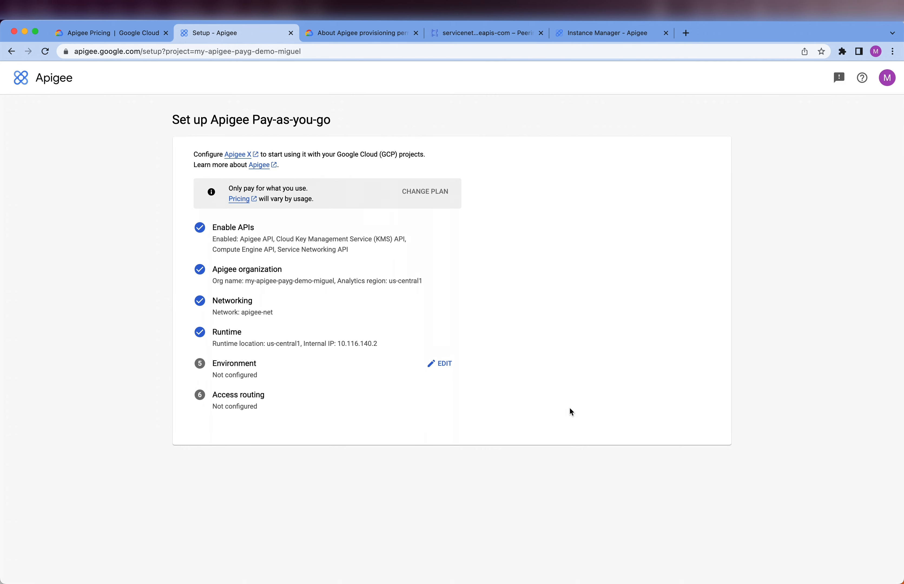
{"action": "left_click", "coordinate": [439, 375]}
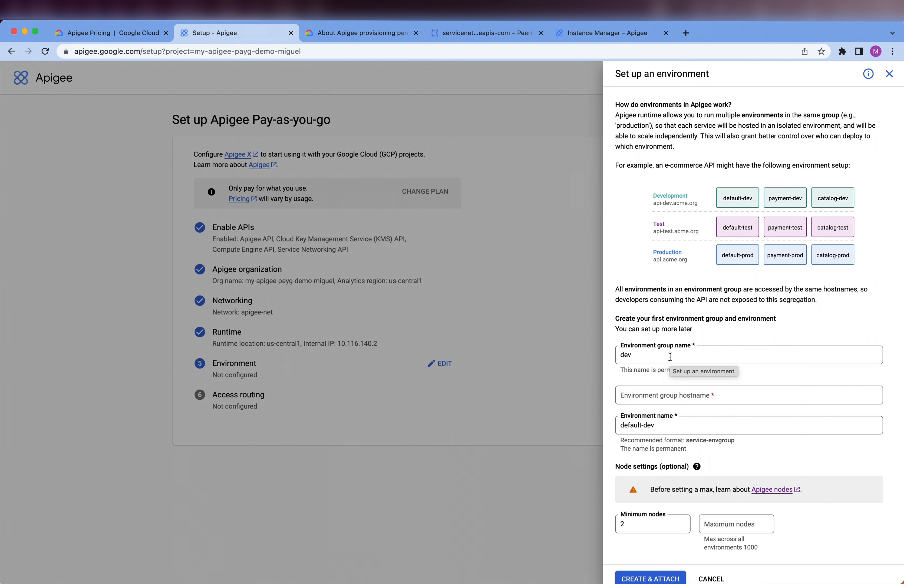
{"action": "left_click", "coordinate": [670, 393]}
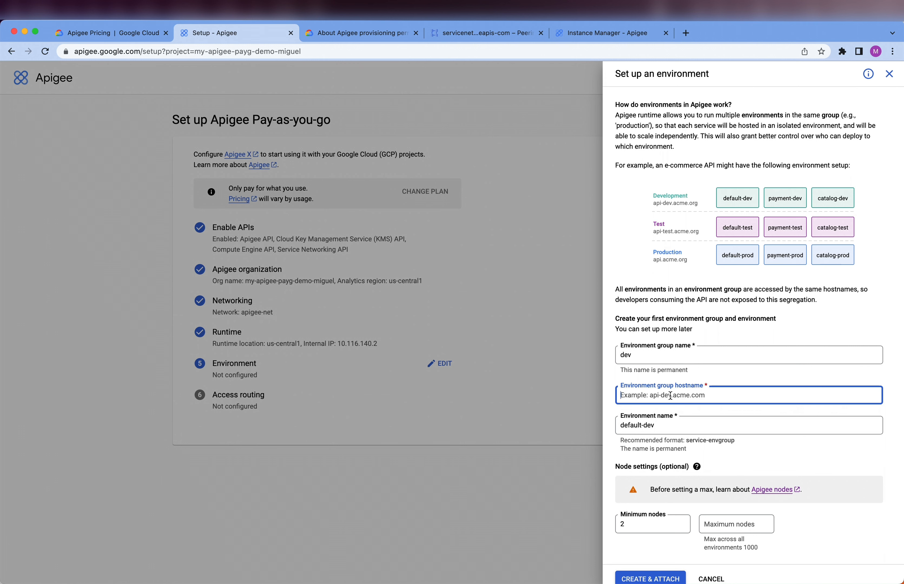
{"action": "type", "text": "miguelmendoza.demo.altostrat.com."}
{"action": "key", "text": "super+a"}
{"action": "key", "text": "Left"}
{"action": "type", "text": "api"}
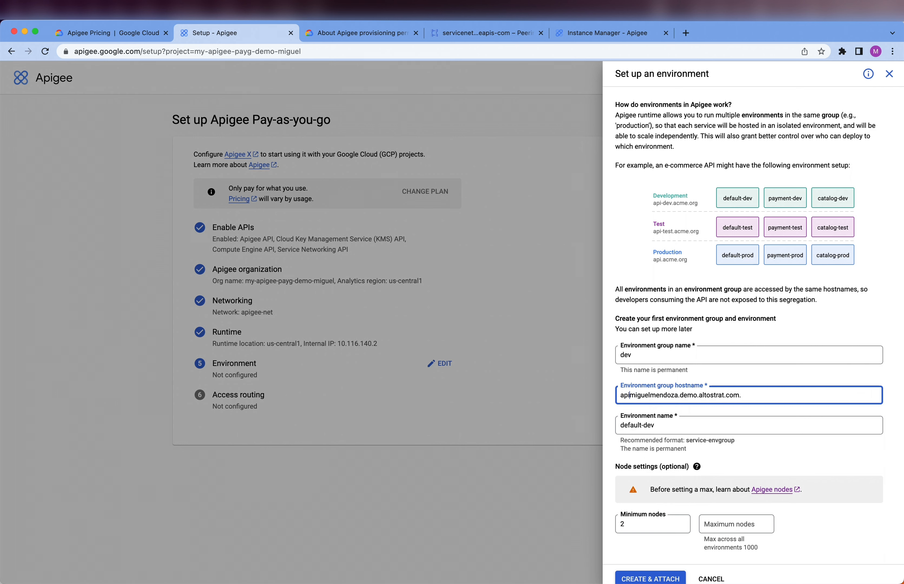
{"action": "type", "text": "-dev."}
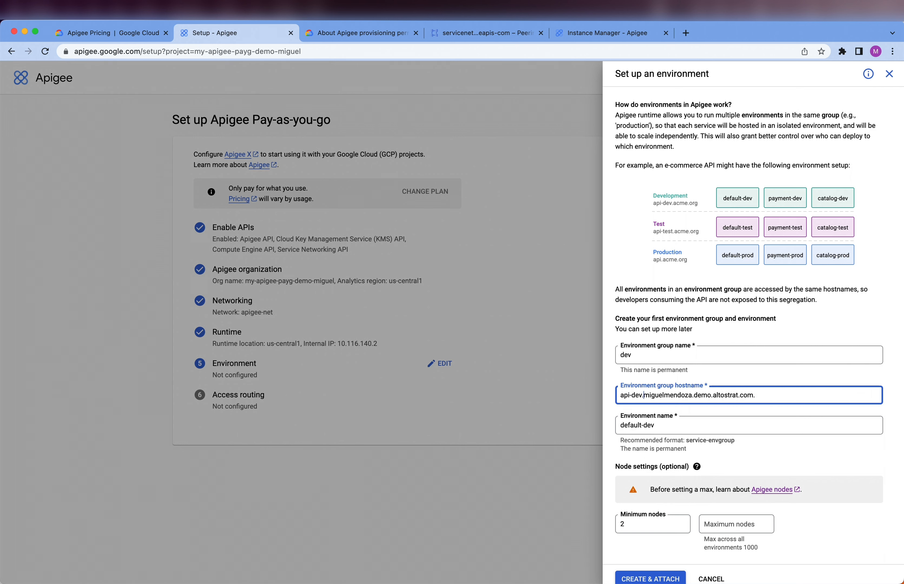
{"action": "left_click", "coordinate": [777, 401]}
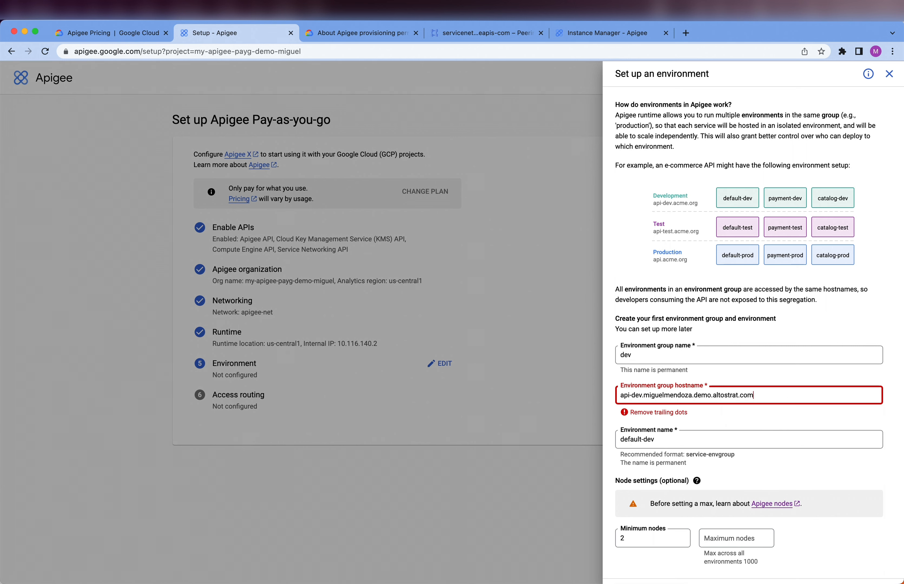
{"action": "key", "text": "BackSpace"}
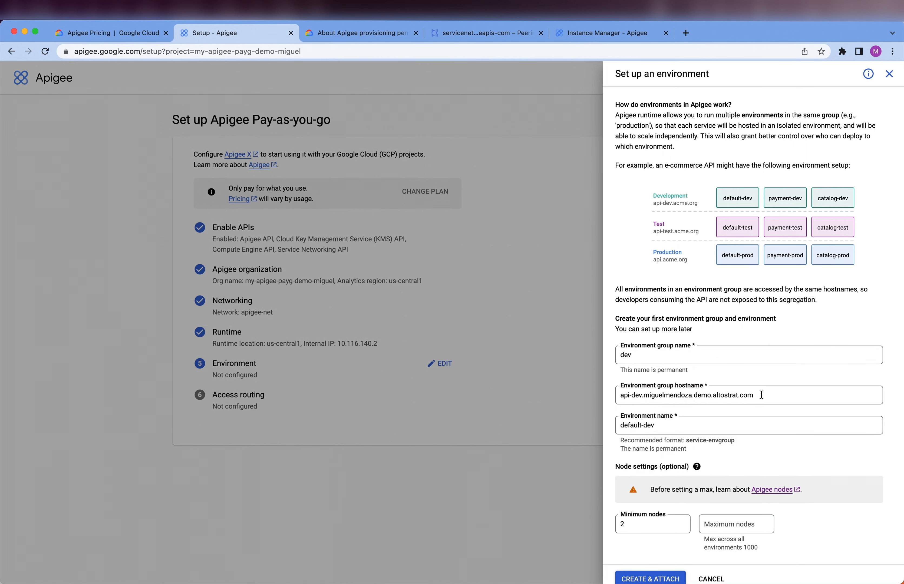
{"action": "left_click_drag", "start_coordinate": [762, 395], "coordinate": [616, 398]}
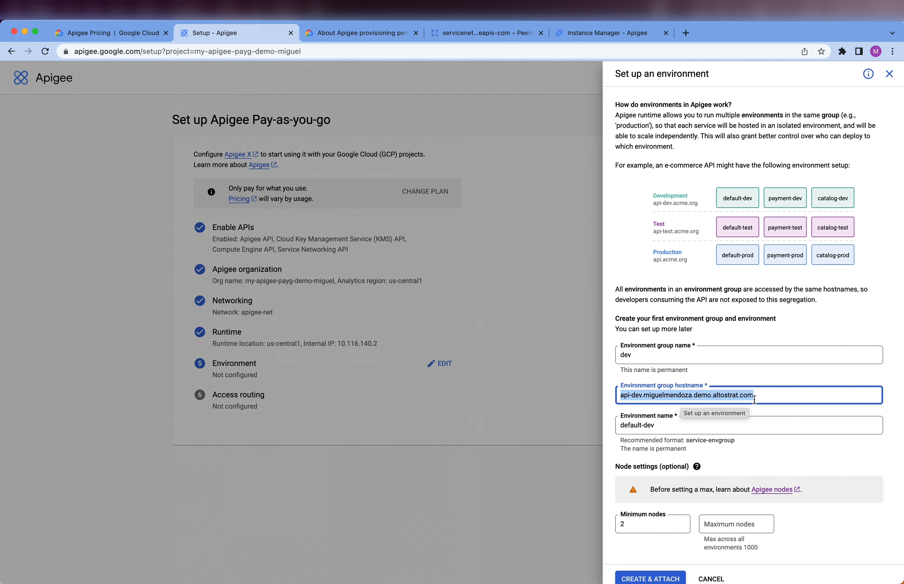
{"action": "left_click_drag", "start_coordinate": [767, 398], "coordinate": [608, 400]}
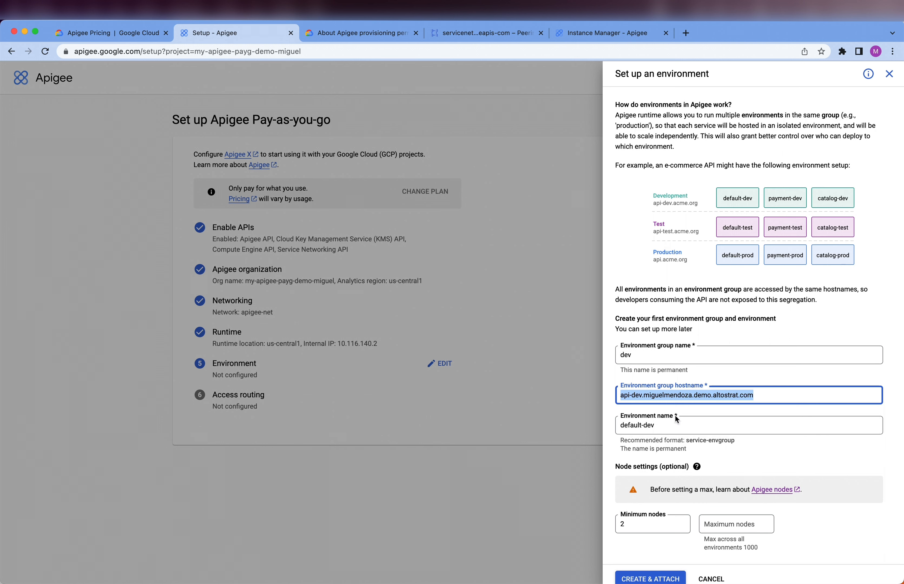
Create and attach the default-dev environment in the dev group, keeping the minimum of 2 nodes
{"action": "left_click", "coordinate": [672, 424]}
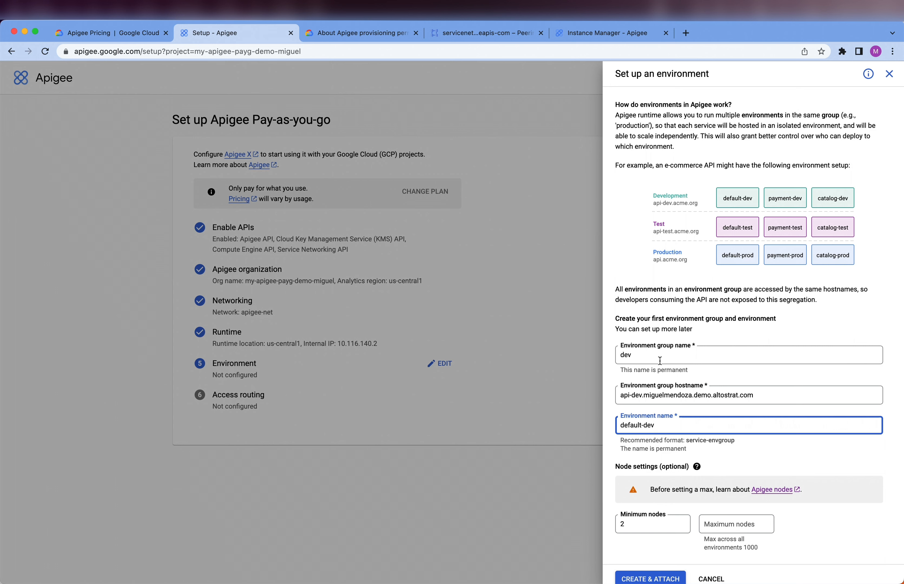
{"action": "left_click", "coordinate": [659, 360]}
{"action": "left_click", "coordinate": [681, 427]}
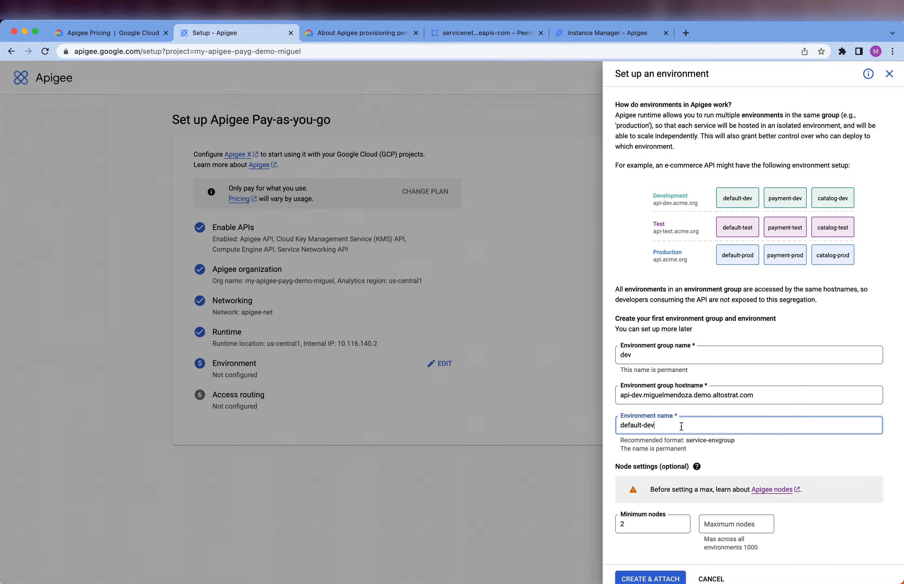
{"action": "scroll", "coordinate": [681, 427], "scroll_direction": "down", "scroll_amount": 1}
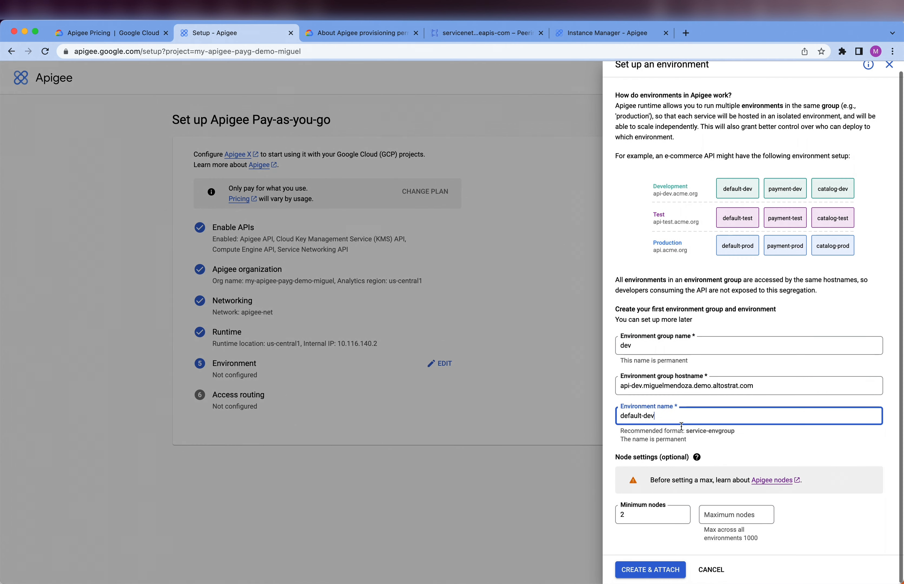
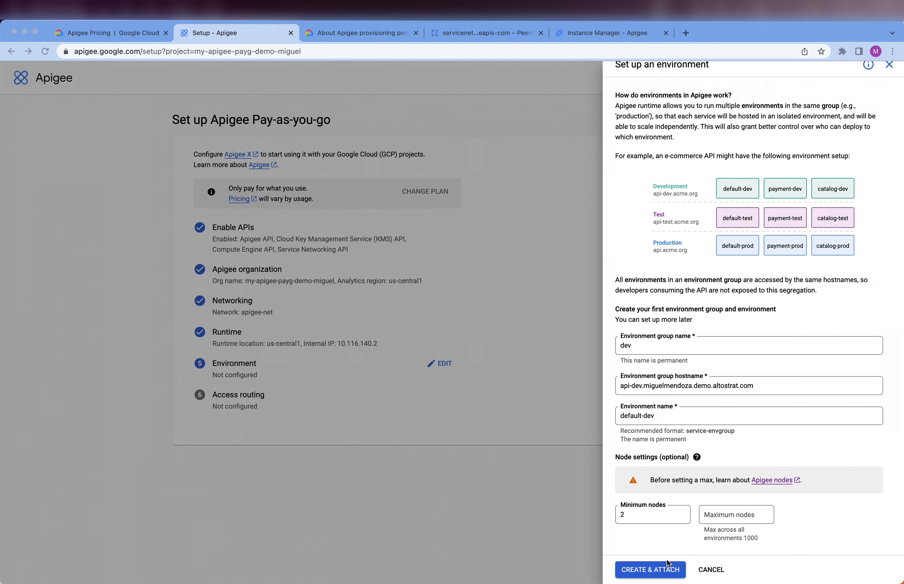
{"action": "left_click", "coordinate": [658, 572]}
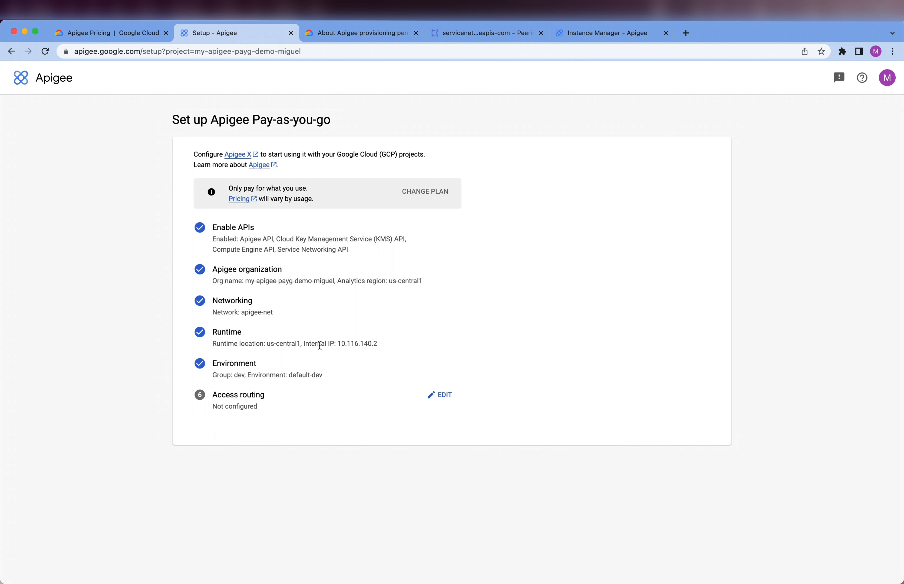
Check the default-dev environment, the dev group's hostname and the environment attachment of the us-central1 instance in the Apigee administration
{"action": "left_click", "coordinate": [618, 40]}
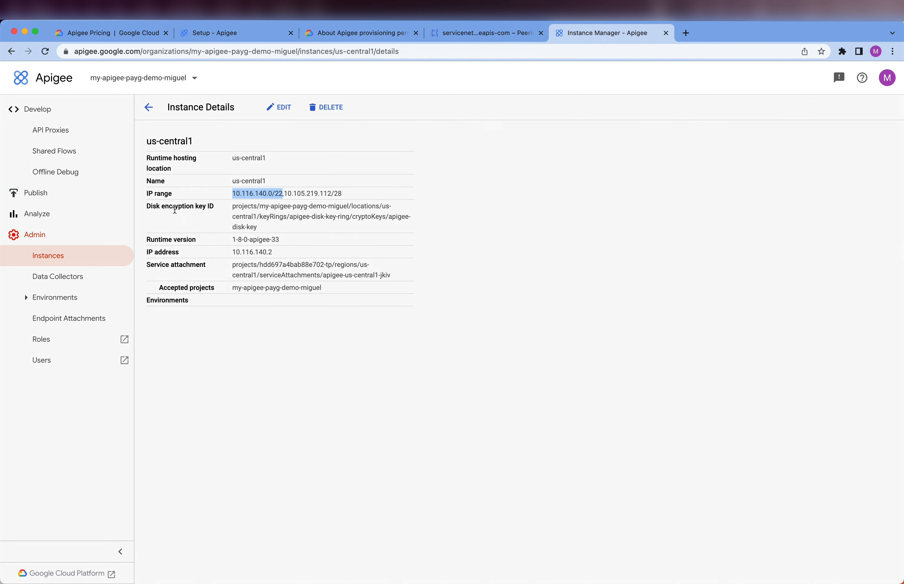
{"action": "left_click", "coordinate": [25, 301]}
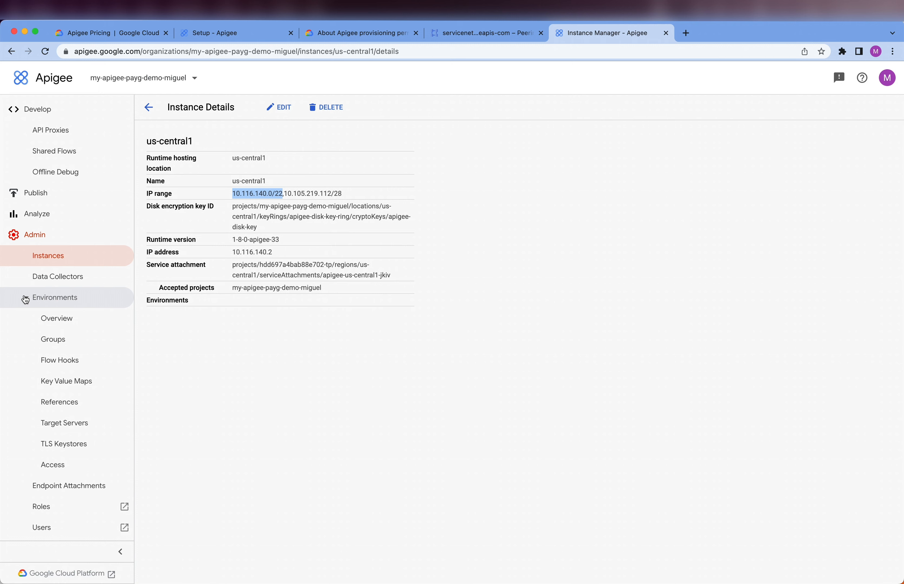
{"action": "left_click", "coordinate": [57, 317]}
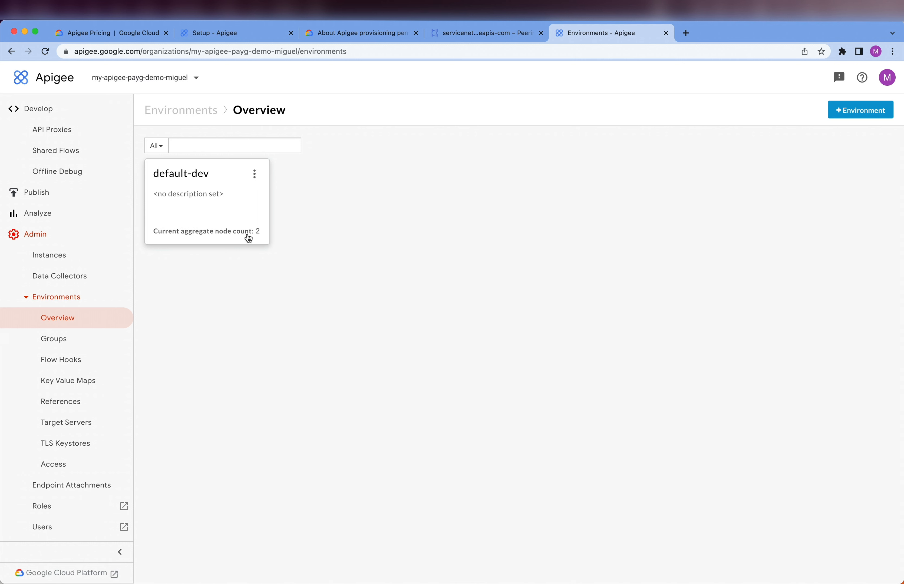
{"action": "left_click", "coordinate": [65, 339]}
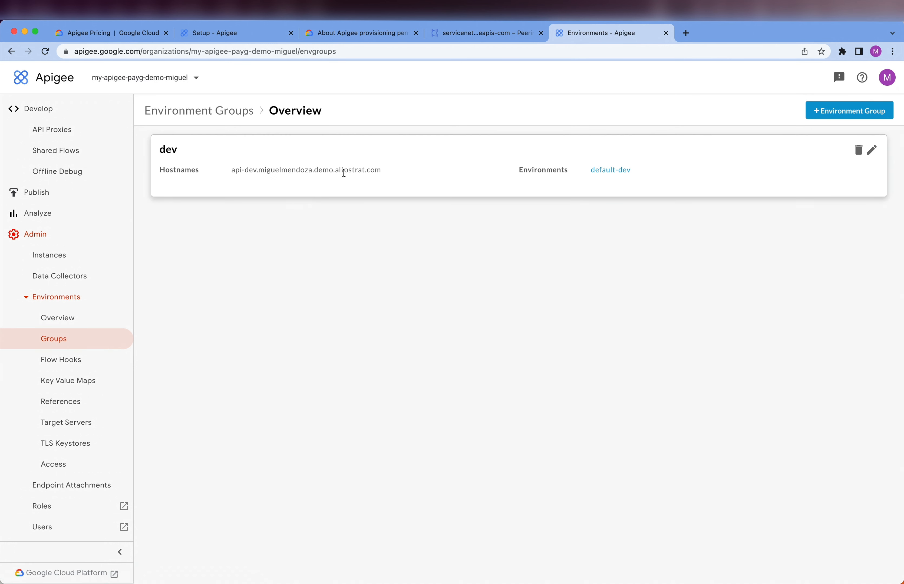
{"action": "triple_click", "coordinate": [352, 172]}
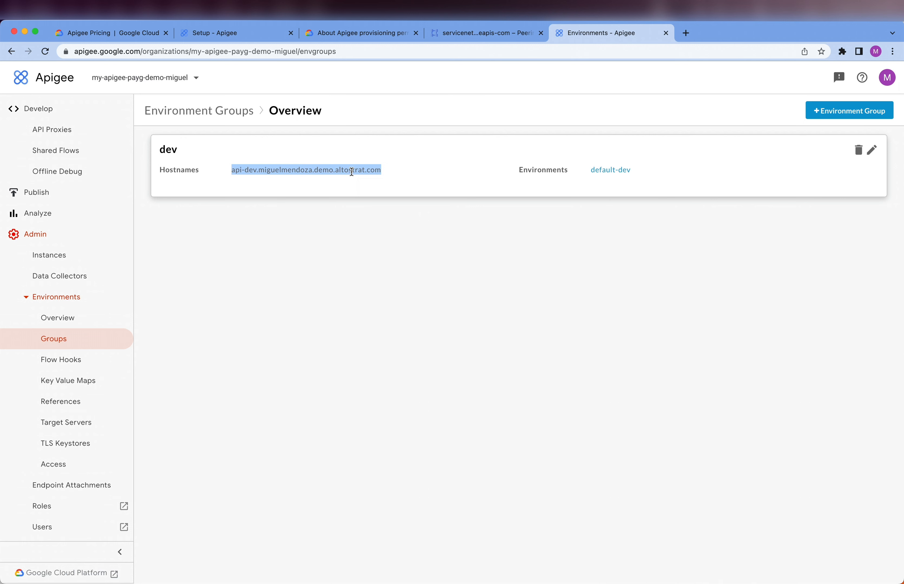
{"action": "left_click", "coordinate": [57, 256]}
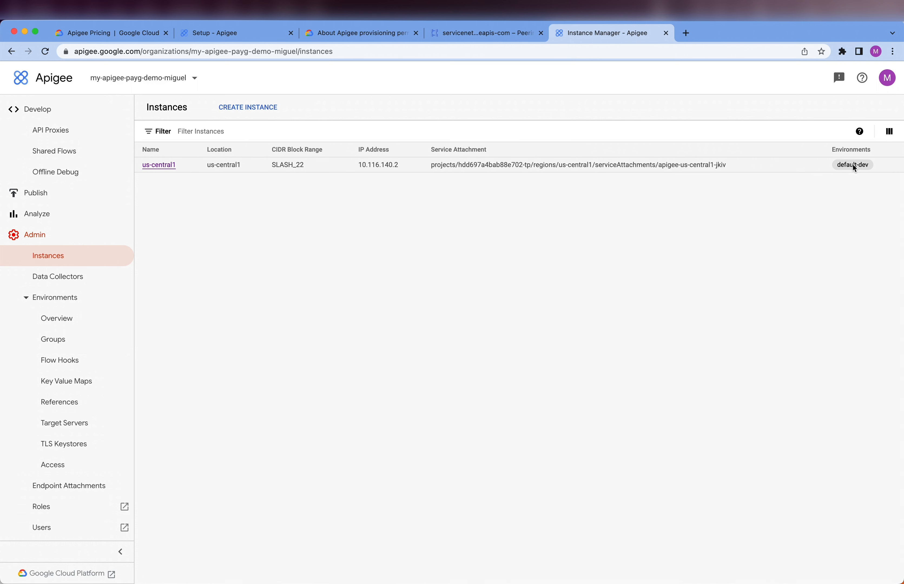
{"action": "left_click", "coordinate": [158, 166]}
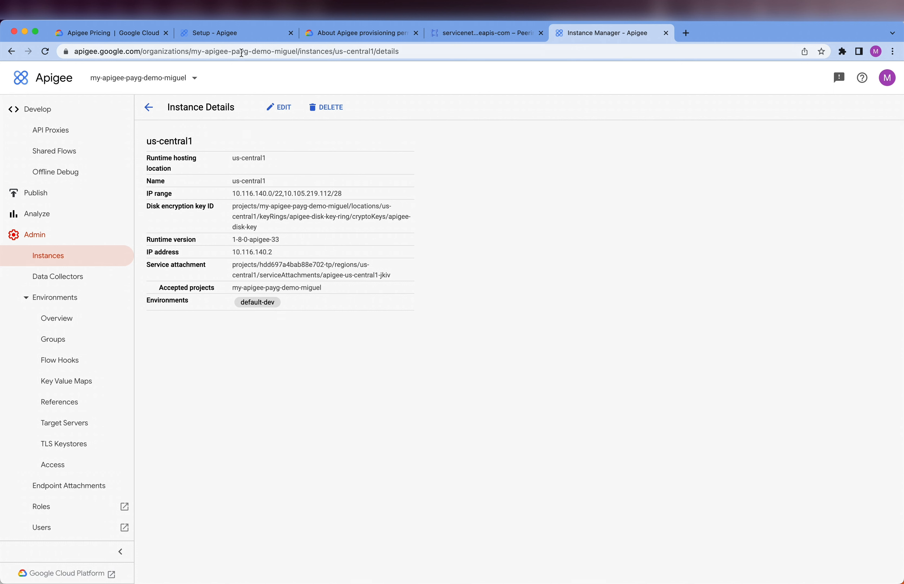
Start the access routing setup for the dev environment group and choose to enable internet access
{"action": "left_click", "coordinate": [245, 39]}
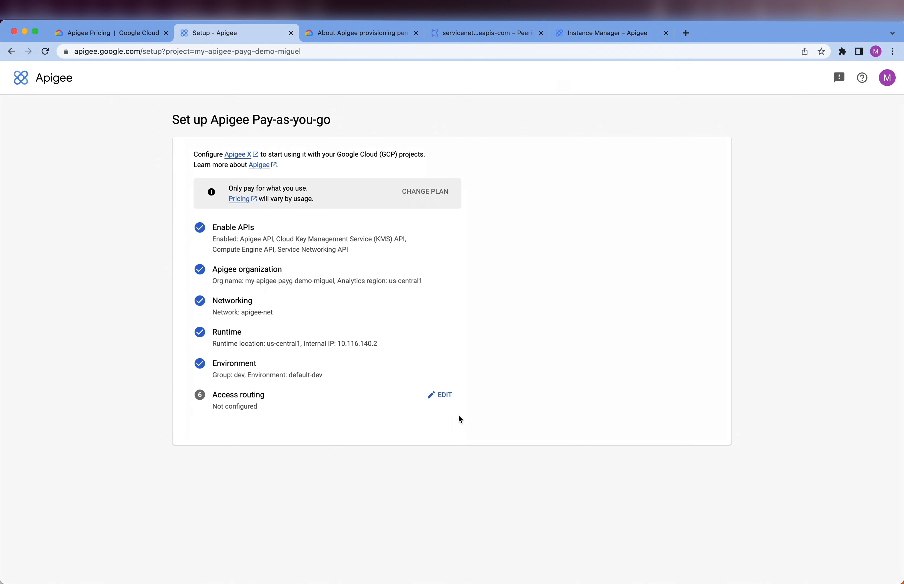
{"action": "left_click", "coordinate": [437, 397]}
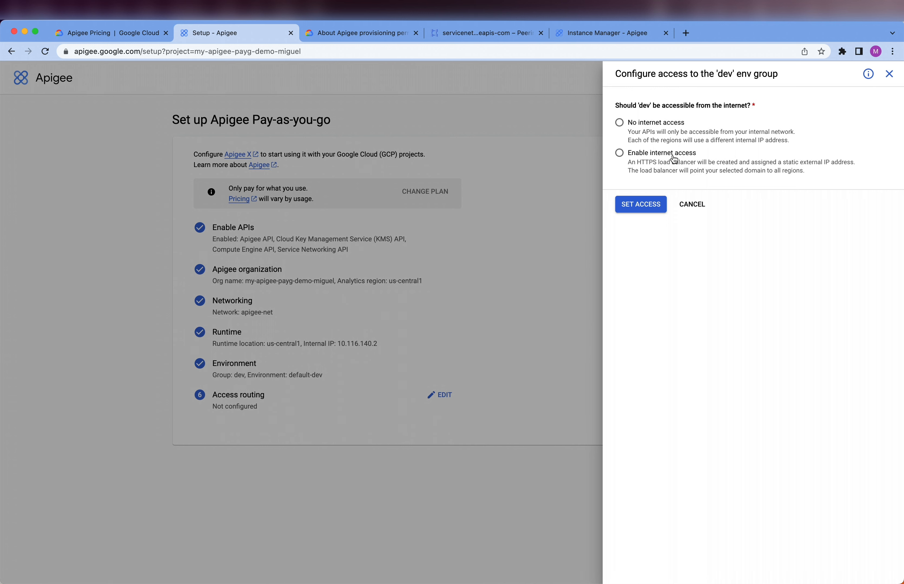
{"action": "left_click", "coordinate": [658, 128]}
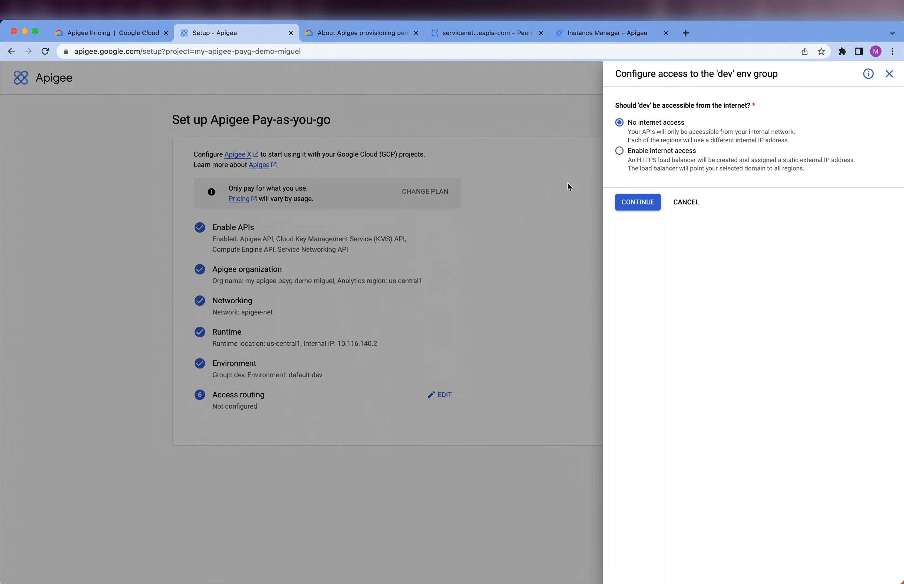
{"action": "left_click", "coordinate": [619, 151]}
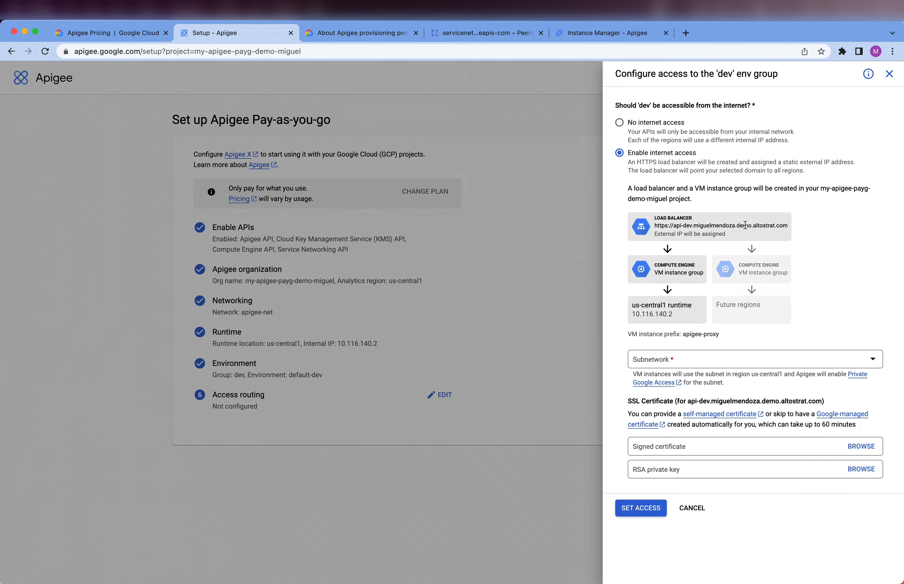
Select apigee-snet as the subnetwork for the access routing VM instances
{"action": "left_click", "coordinate": [673, 271]}
{"action": "double_click", "coordinate": [673, 271]}
{"action": "left_click", "coordinate": [750, 299]}
{"action": "left_click", "coordinate": [712, 358]}
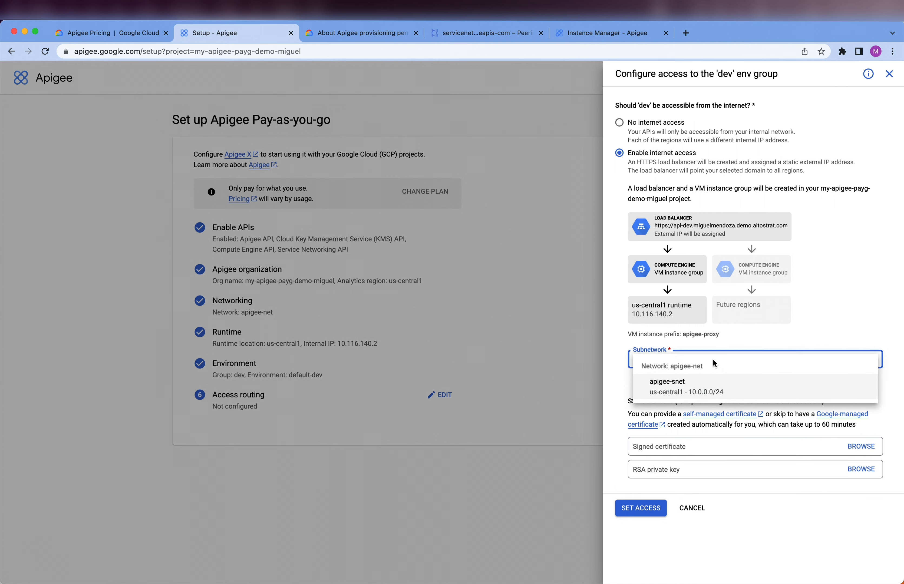
{"action": "left_click", "coordinate": [686, 390]}
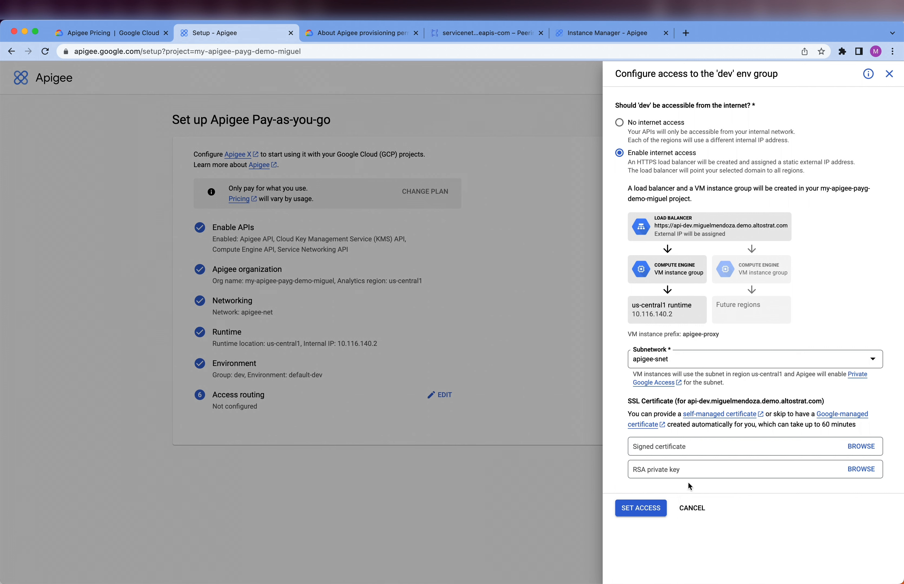
Apply the dev group's internet access routing without providing a signed certificate or RSA private key, leaving the certificate Google-managed
{"action": "left_click", "coordinate": [650, 513]}
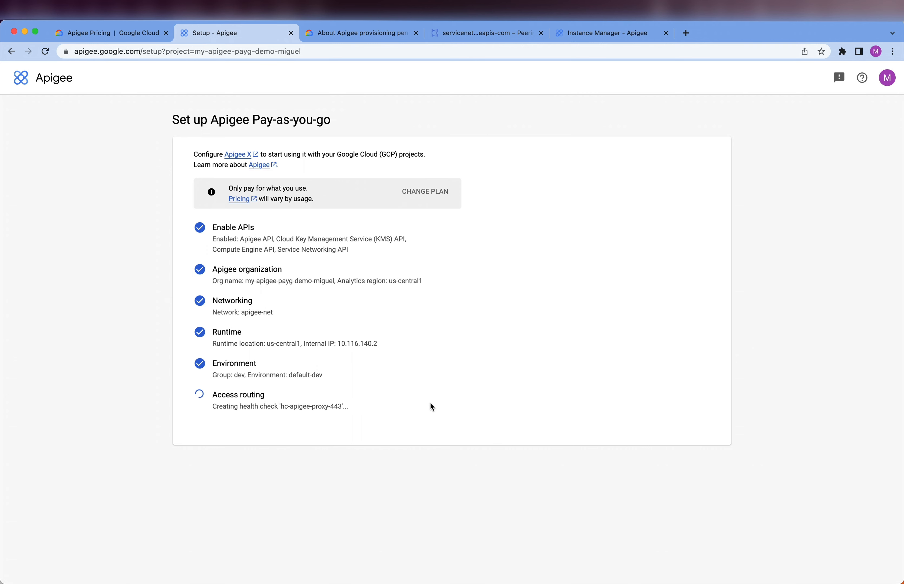
Open the Google Cloud console in a new browser tab and find the Compute Engine instance groups page
{"action": "left_click", "coordinate": [686, 33]}
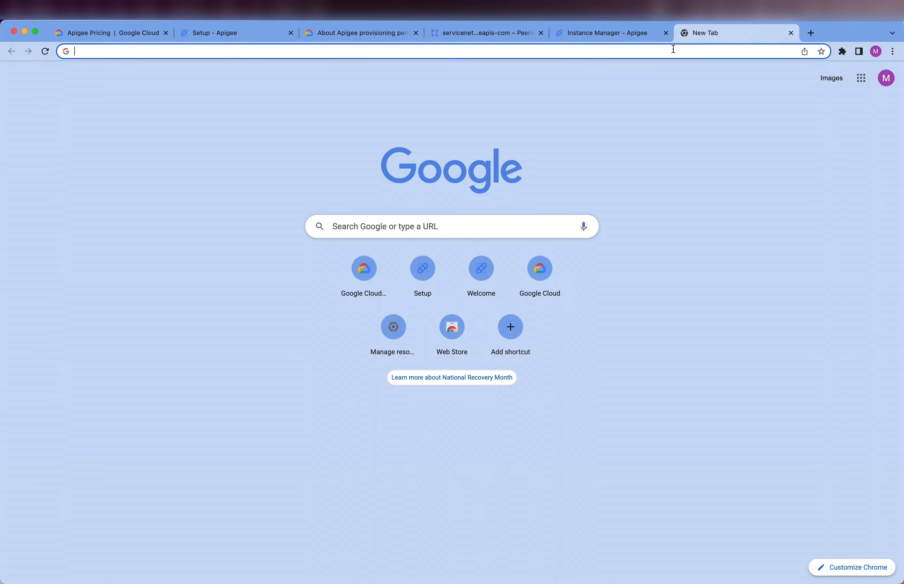
{"action": "type", "text": "conso"}
{"action": "key", "text": "Return"}
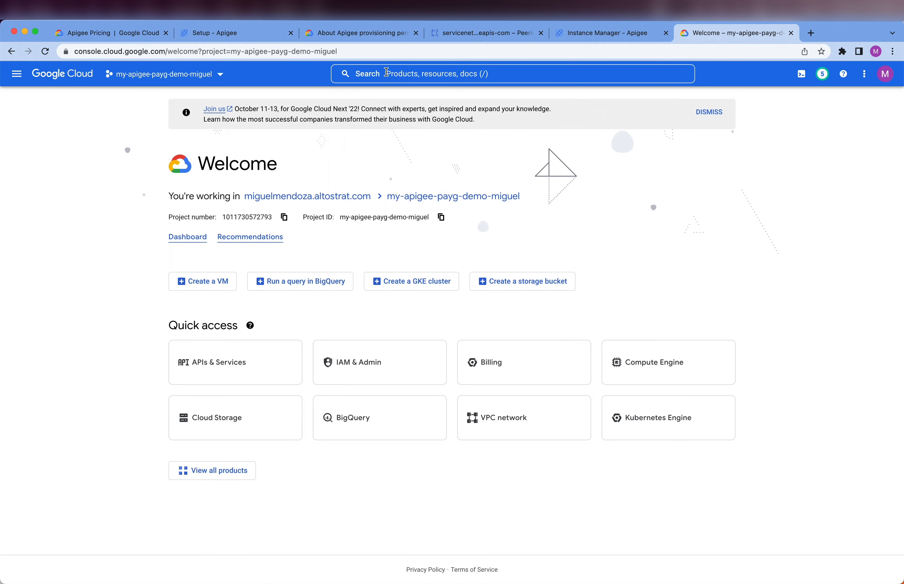
{"action": "left_click", "coordinate": [386, 73]}
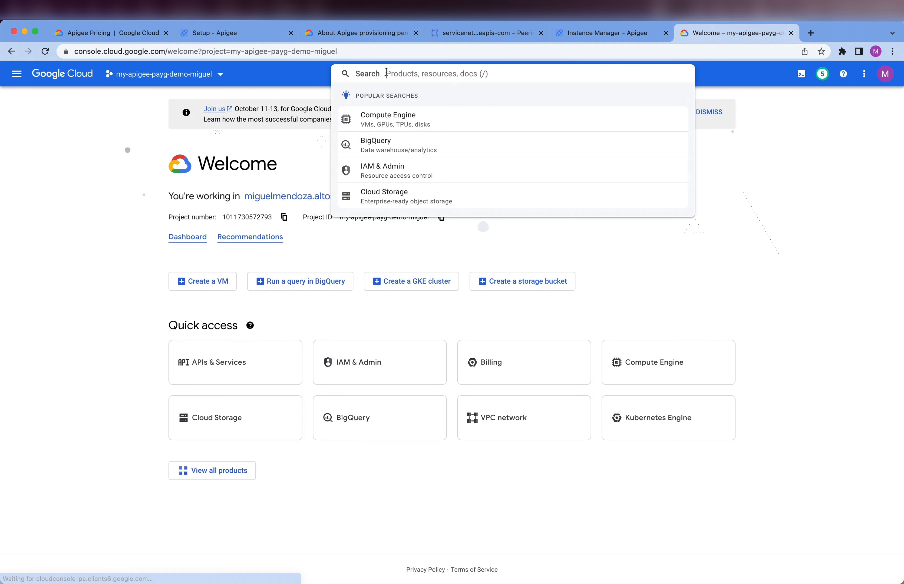
{"action": "type", "text": "Ins"}
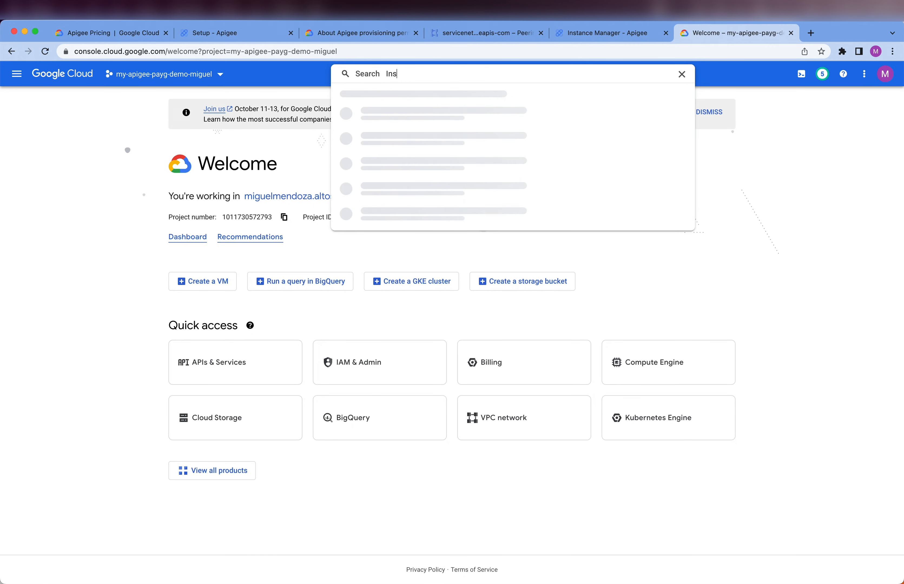
{"action": "type", "text": "tance Grop"}
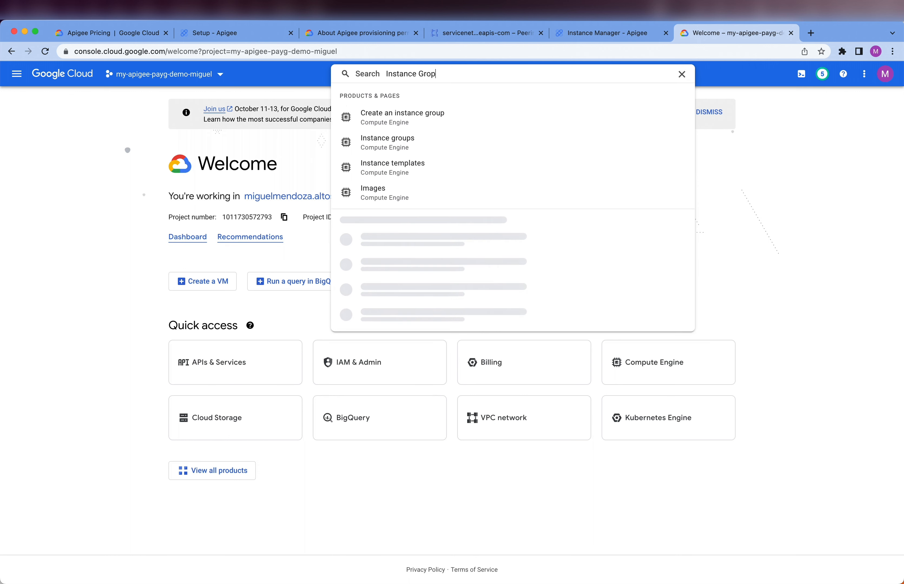
{"action": "left_click", "coordinate": [387, 138]}
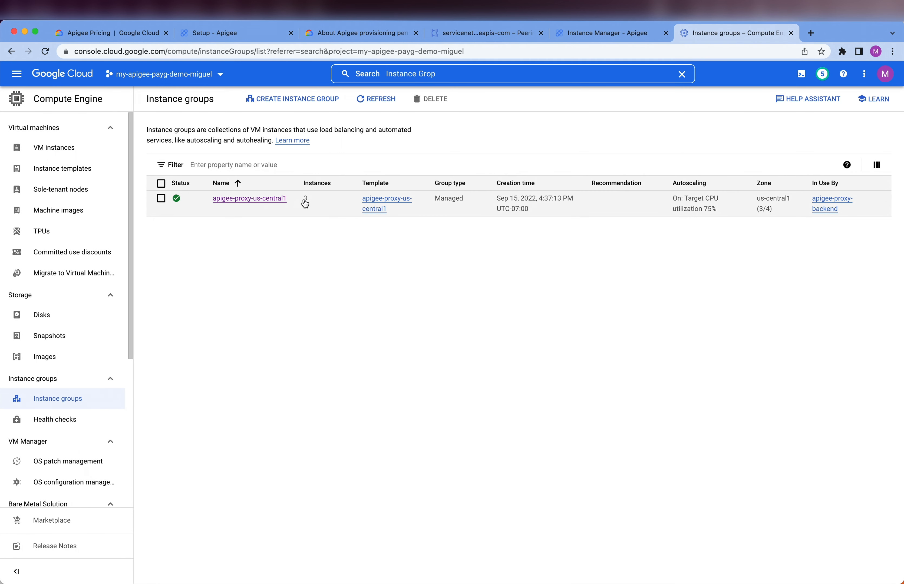
Review the overview and the error list of the apigee-proxy-us-central1 instance group
{"action": "left_click", "coordinate": [270, 199]}
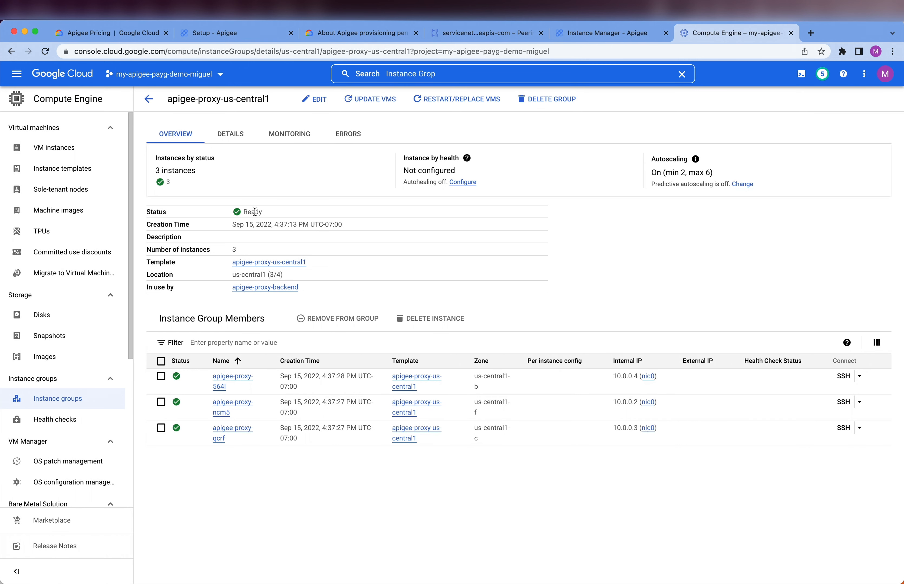
{"action": "left_click", "coordinate": [354, 143]}
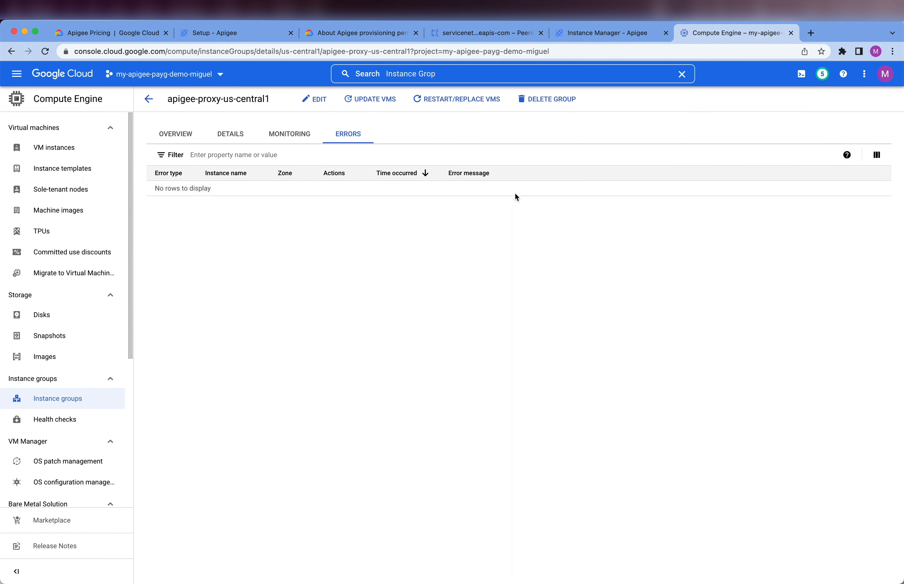
{"action": "left_click", "coordinate": [193, 135]}
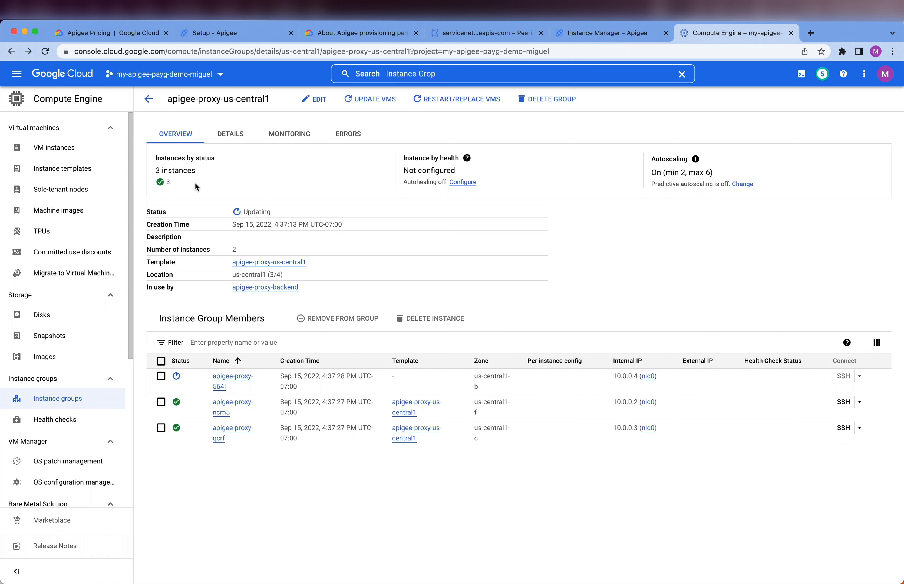
Find the load balancing page and examine the frontend IP address of the apigee-proxy-url-map load balancer
{"action": "left_click", "coordinate": [433, 74]}
{"action": "key", "text": "super+a"}
{"action": "type", "text": "Loa"}
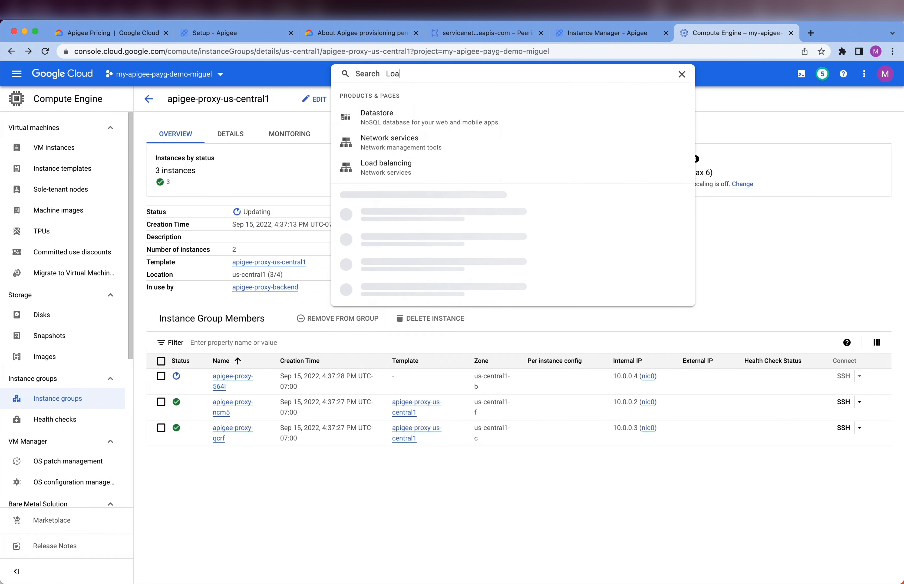
{"action": "type", "text": "d Bal"}
{"action": "left_click", "coordinate": [422, 117]}
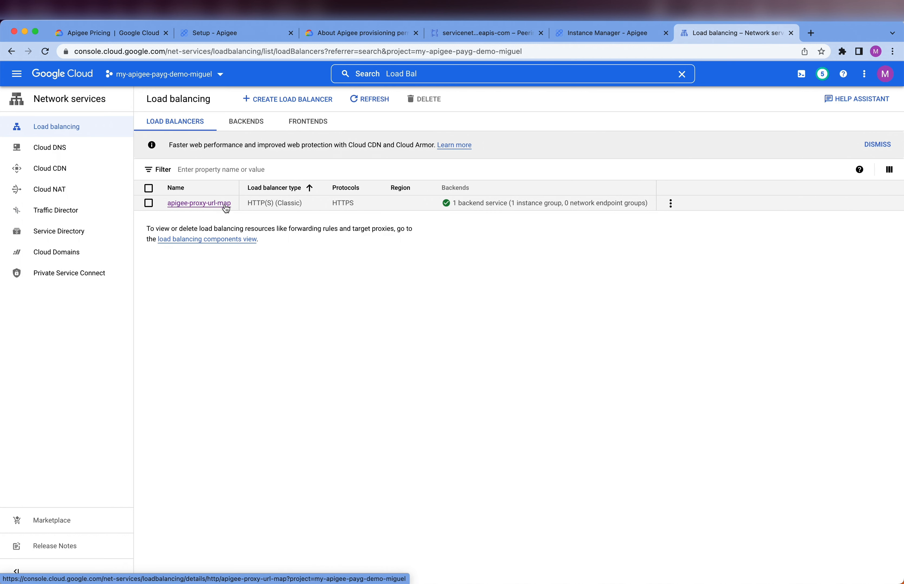
{"action": "left_click", "coordinate": [226, 205]}
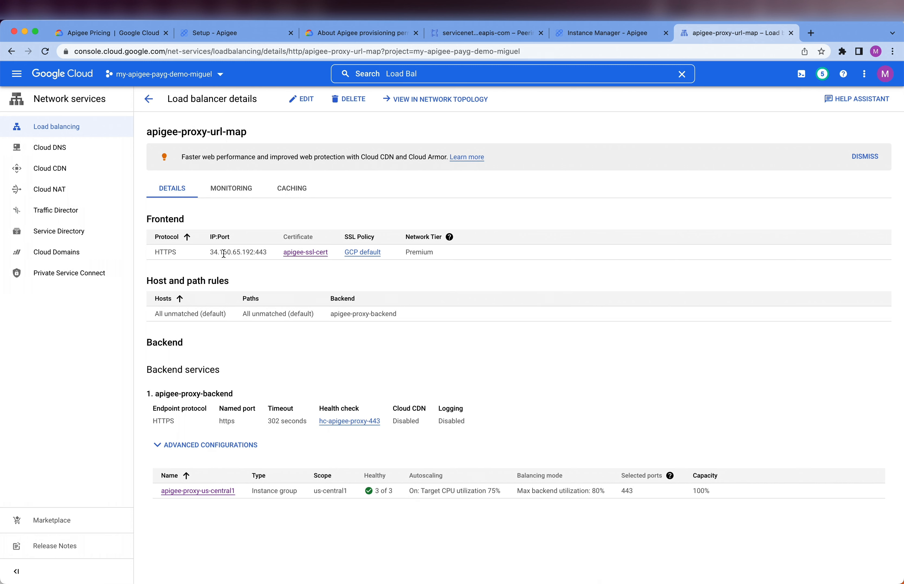
{"action": "left_click_drag", "start_coordinate": [211, 253], "coordinate": [253, 253]}
Examine the status description, domain name and provisioning status of the load balancer's apigee-ssl-cert certificate
{"action": "left_click", "coordinate": [315, 256]}
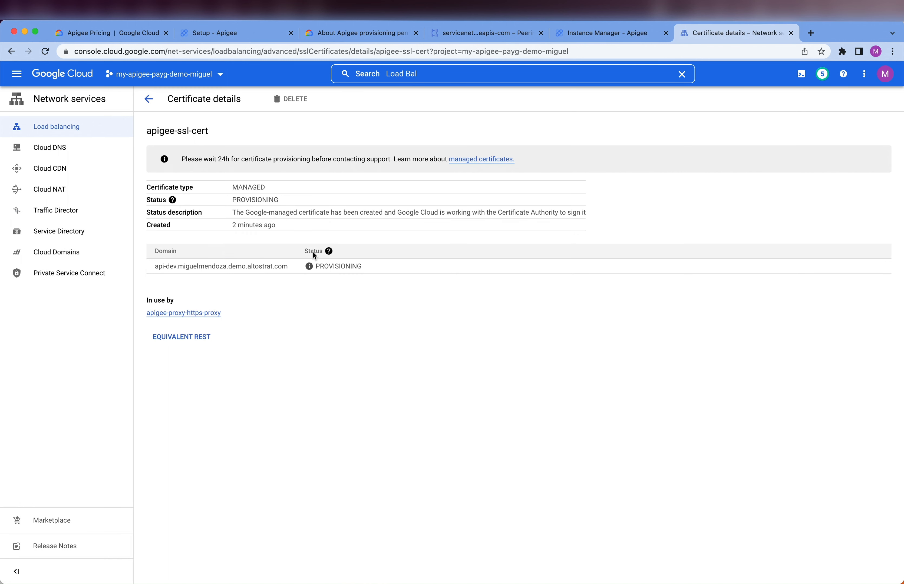
{"action": "triple_click", "coordinate": [284, 213]}
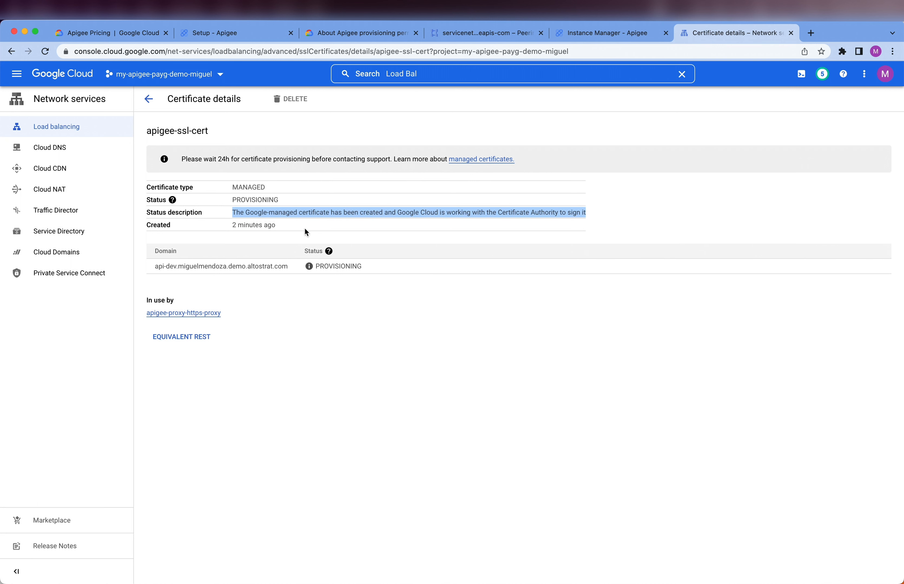
{"action": "left_click", "coordinate": [356, 330]}
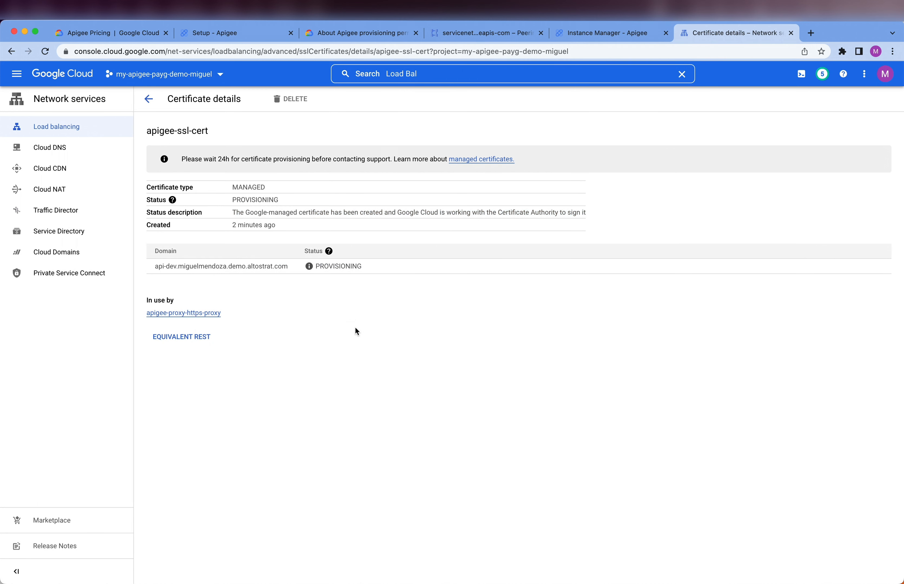
{"action": "double_click", "coordinate": [340, 267]}
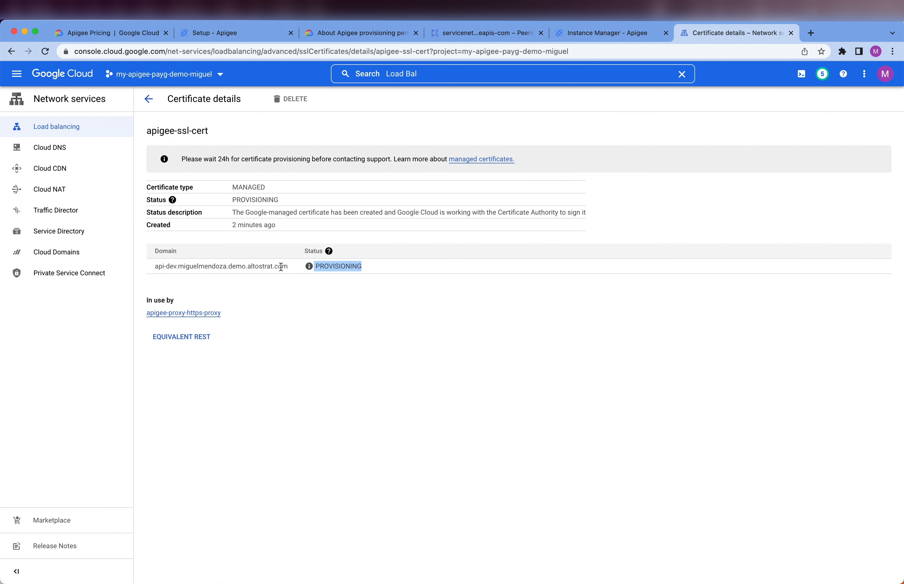
{"action": "left_click_drag", "start_coordinate": [288, 267], "coordinate": [155, 264]}
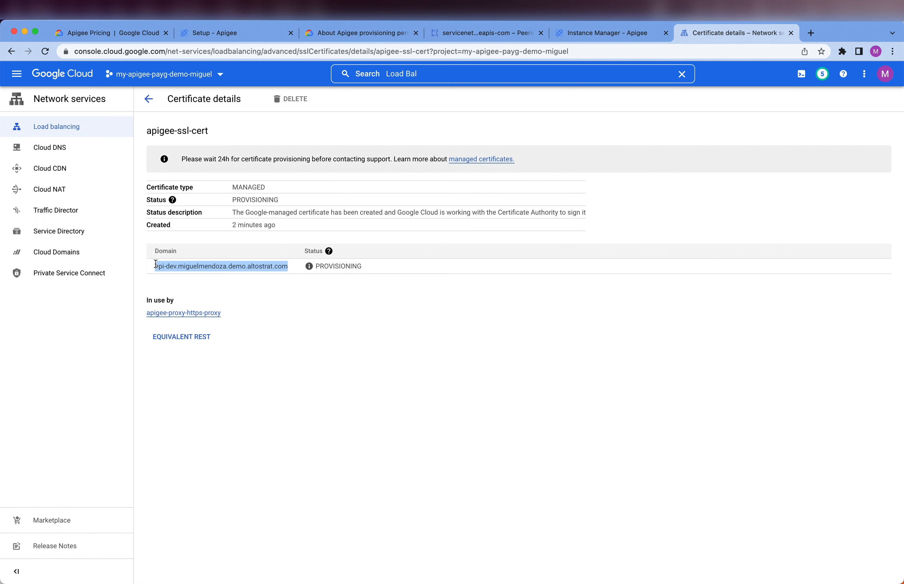
{"action": "triple_click", "coordinate": [170, 265]}
{"action": "triple_click", "coordinate": [170, 266]}
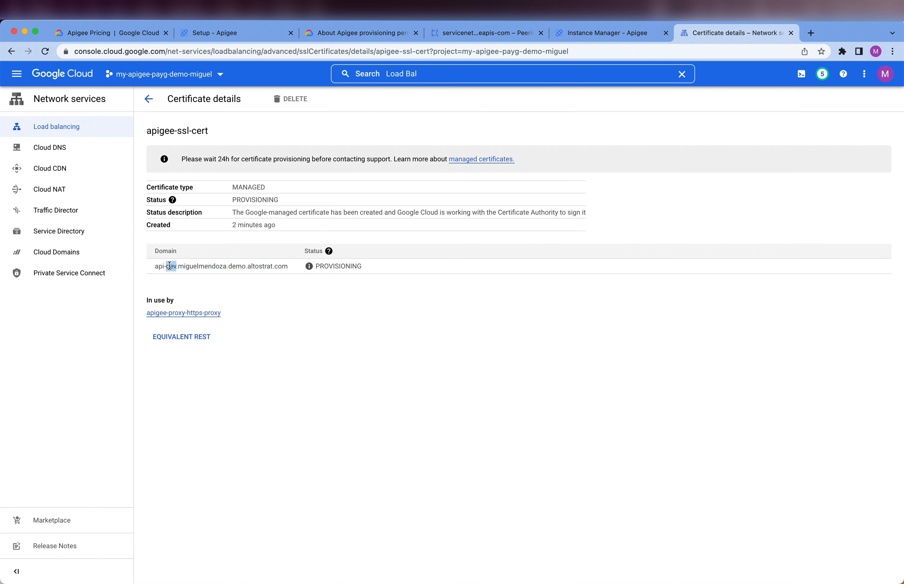
{"action": "left_click", "coordinate": [254, 325]}
{"action": "left_click_drag", "start_coordinate": [288, 267], "coordinate": [180, 268]}
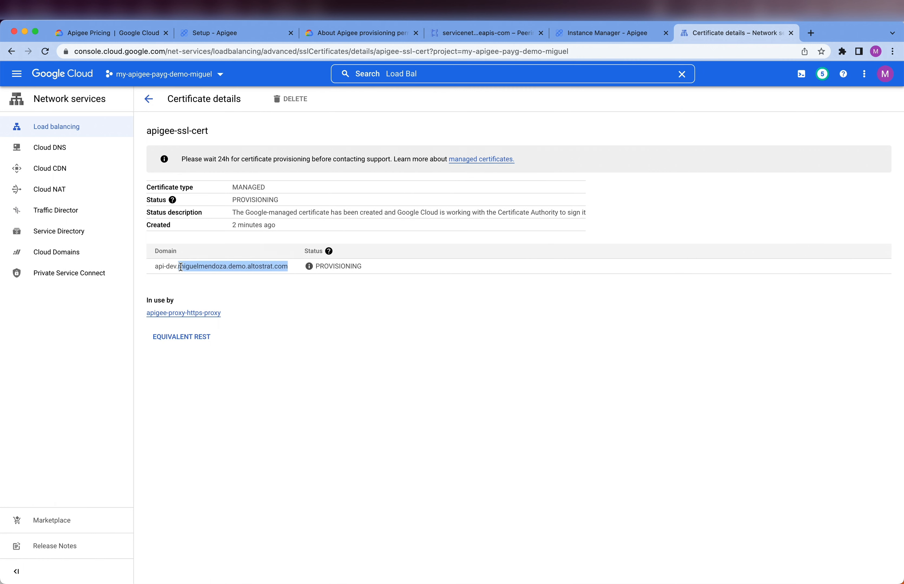
{"action": "double_click", "coordinate": [167, 269]}
{"action": "left_click", "coordinate": [162, 268]}
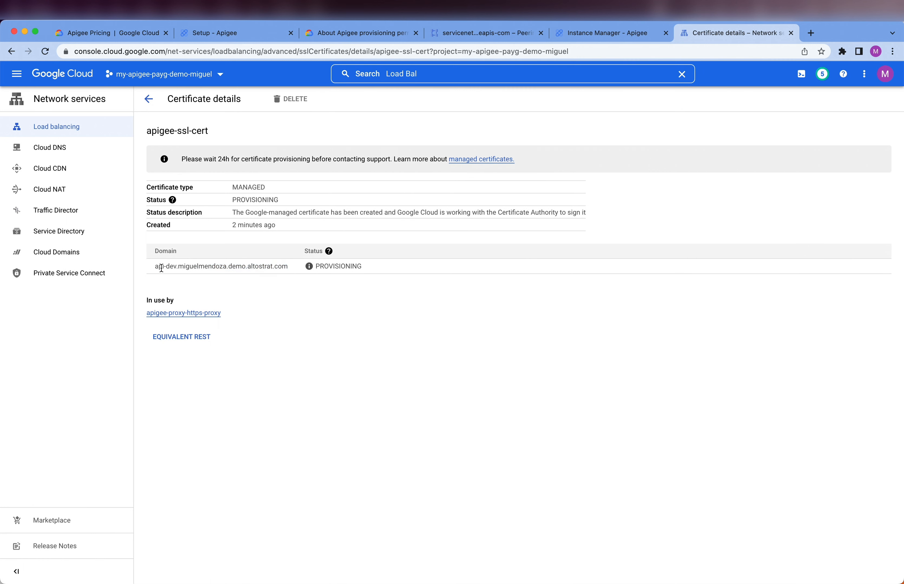
Open the Google Cloud console in another browser tab and switch to the argolis DNS demo project
{"action": "left_click", "coordinate": [812, 35]}
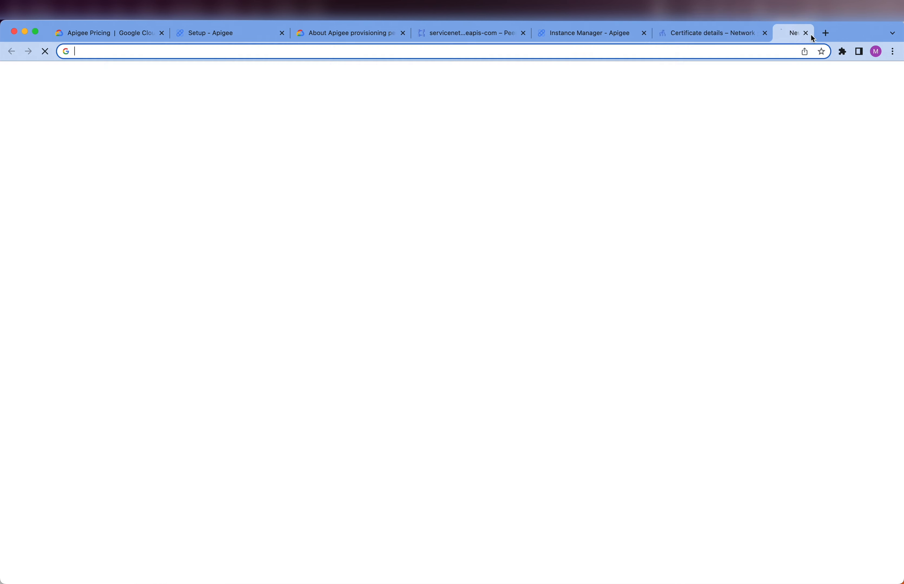
{"action": "type", "text": "cons"}
{"action": "key", "text": "Return"}
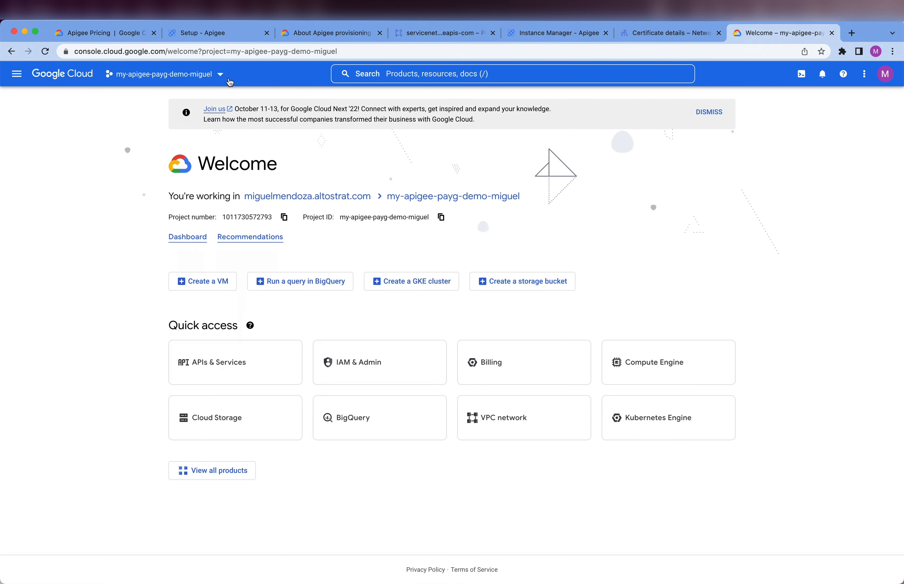
{"action": "left_click", "coordinate": [229, 81]}
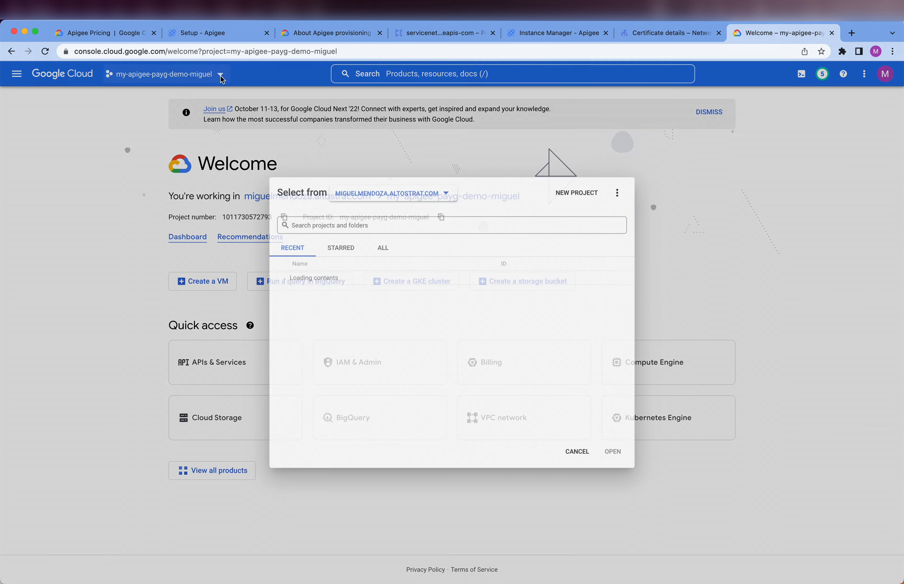
{"action": "left_click", "coordinate": [340, 290]}
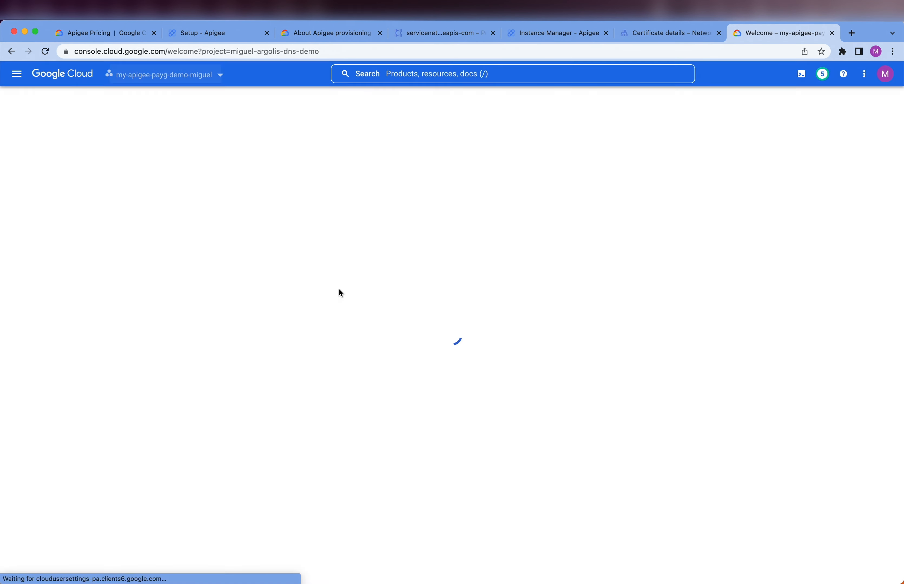
Find Cloud DNS in the DNS project and open the details of its public zone
{"action": "left_click", "coordinate": [456, 74]}
{"action": "type", "text": "Cloud DNS"}
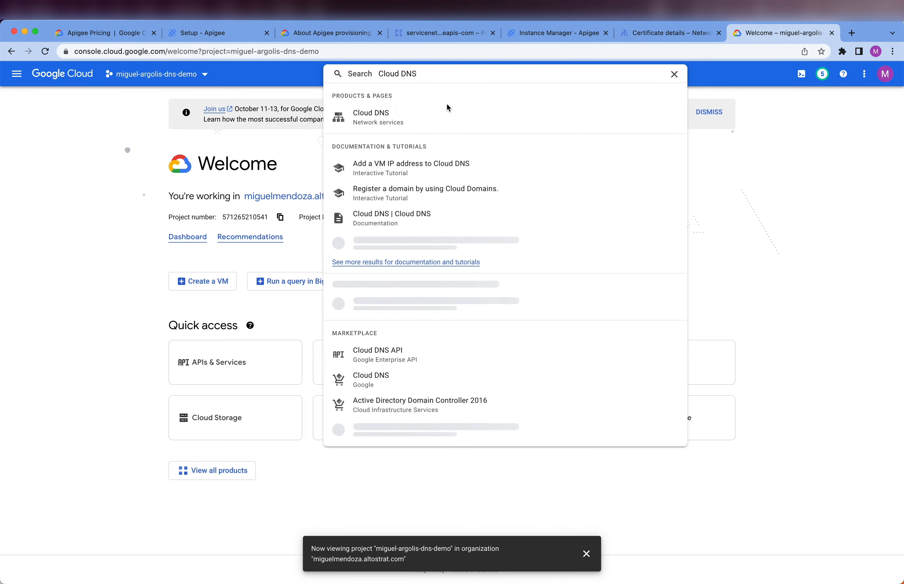
{"action": "left_click", "coordinate": [382, 113]}
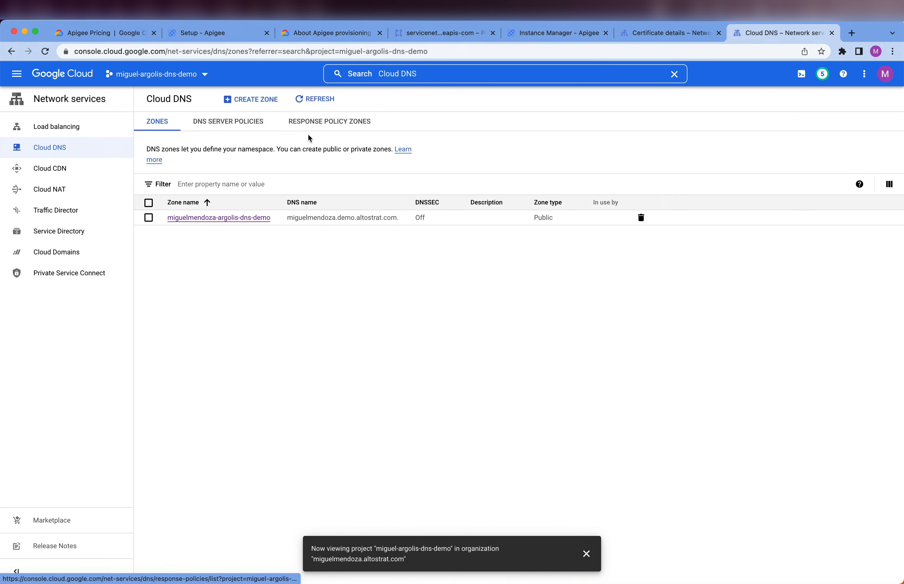
{"action": "left_click", "coordinate": [220, 218]}
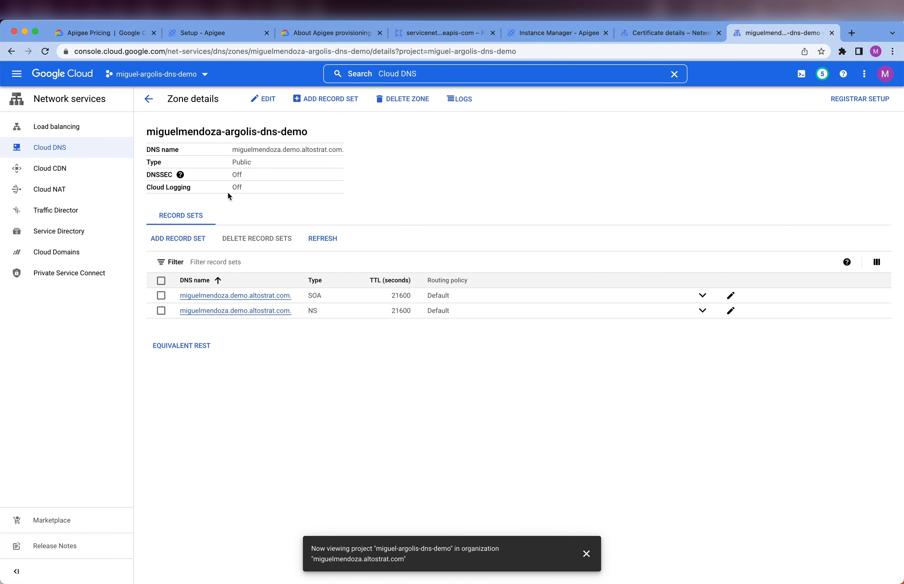
Start a new record set in the public zone with api-dev as the DNS name, keeping record type A
{"action": "left_click", "coordinate": [195, 239]}
{"action": "left_click", "coordinate": [230, 138]}
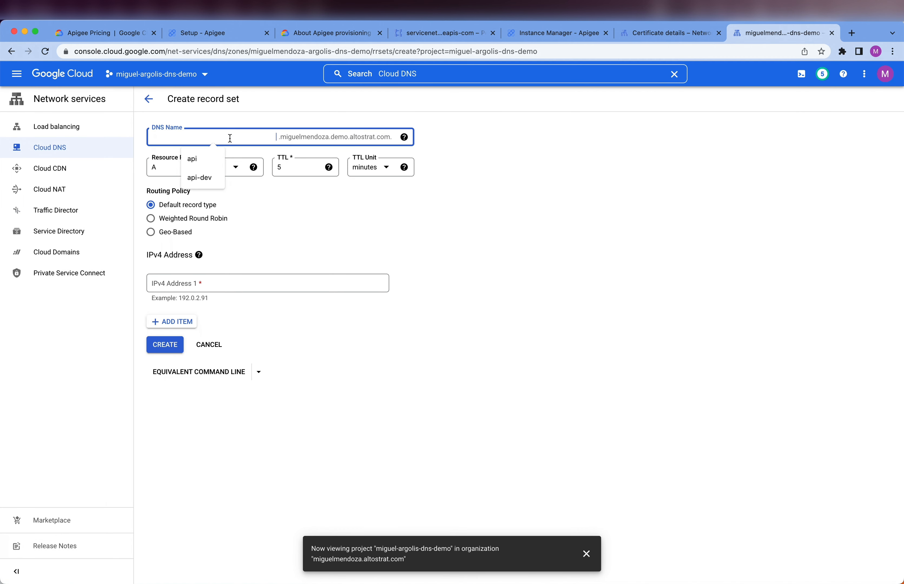
{"action": "type", "text": "api-dev"}
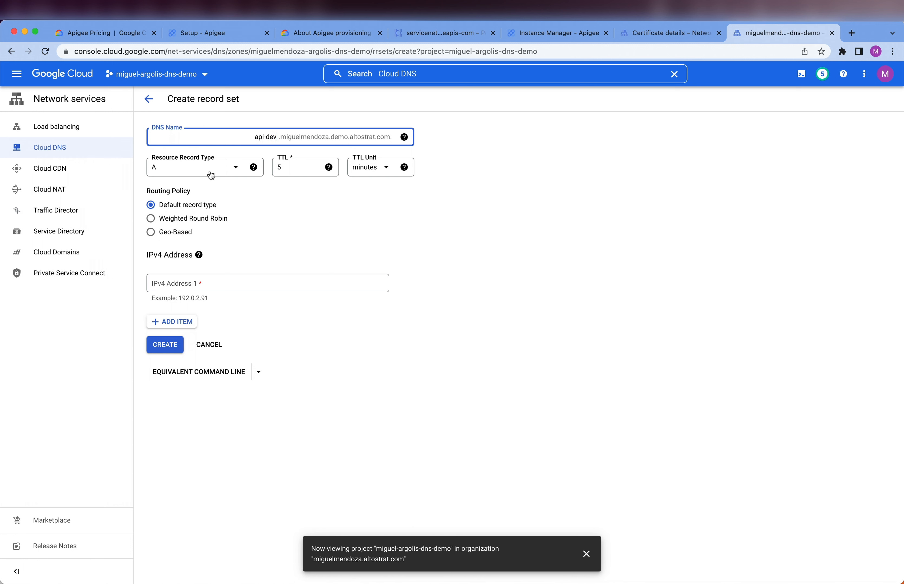
Copy the frontend IP address of the apigee-proxy-url-map load balancer and enter 34.160.65.192 as the record set's IPv4 address
{"action": "left_click", "coordinate": [223, 285]}
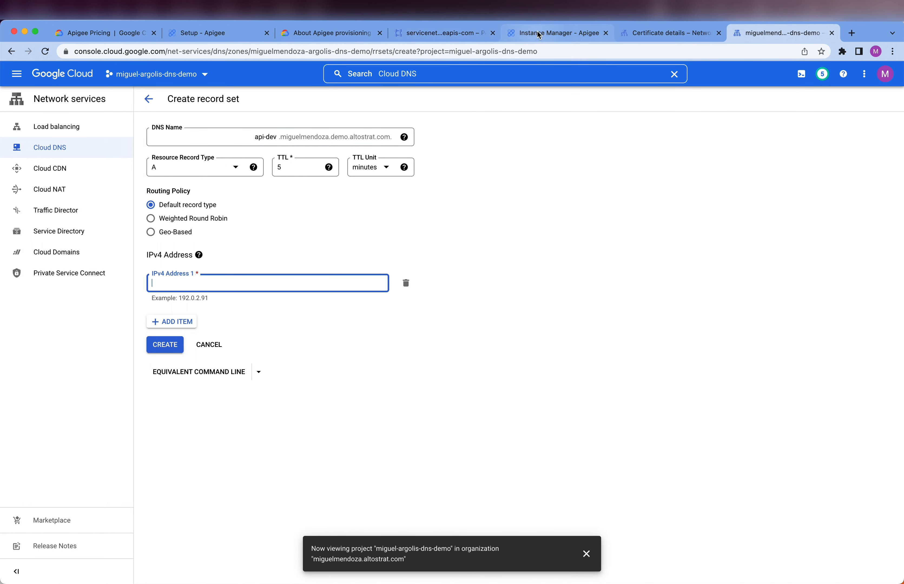
{"action": "left_click", "coordinate": [637, 33]}
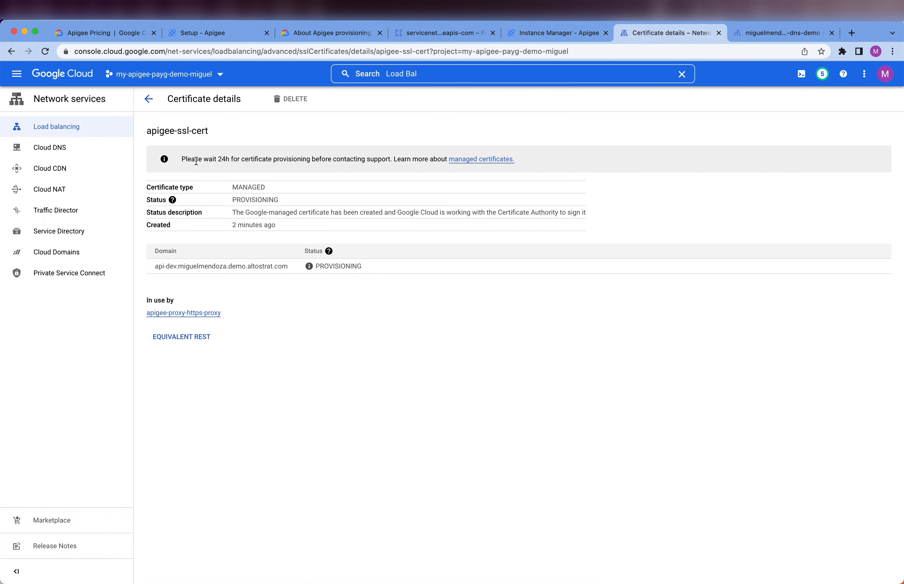
{"action": "left_click", "coordinate": [145, 102]}
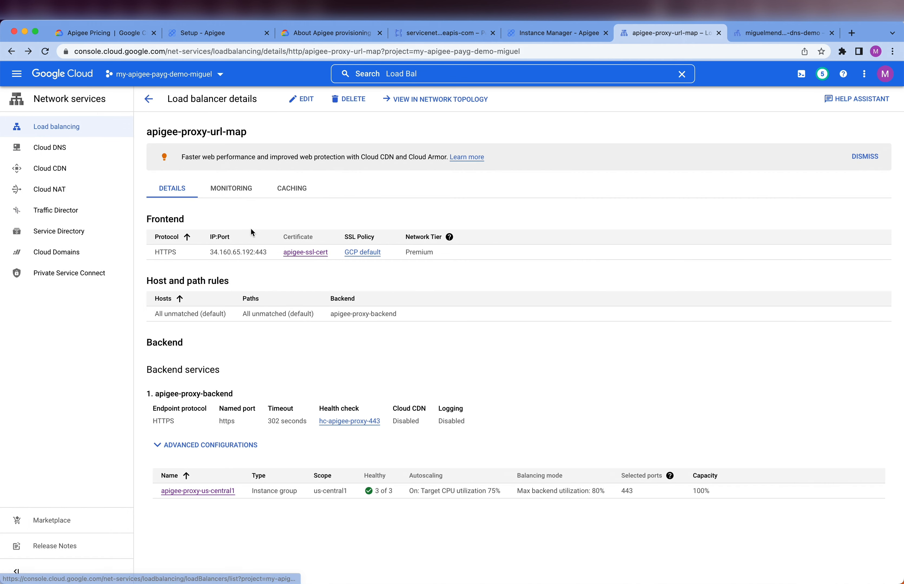
{"action": "left_click_drag", "start_coordinate": [213, 252], "coordinate": [254, 252]}
{"action": "key", "text": "super+c"}
{"action": "left_click", "coordinate": [757, 34]}
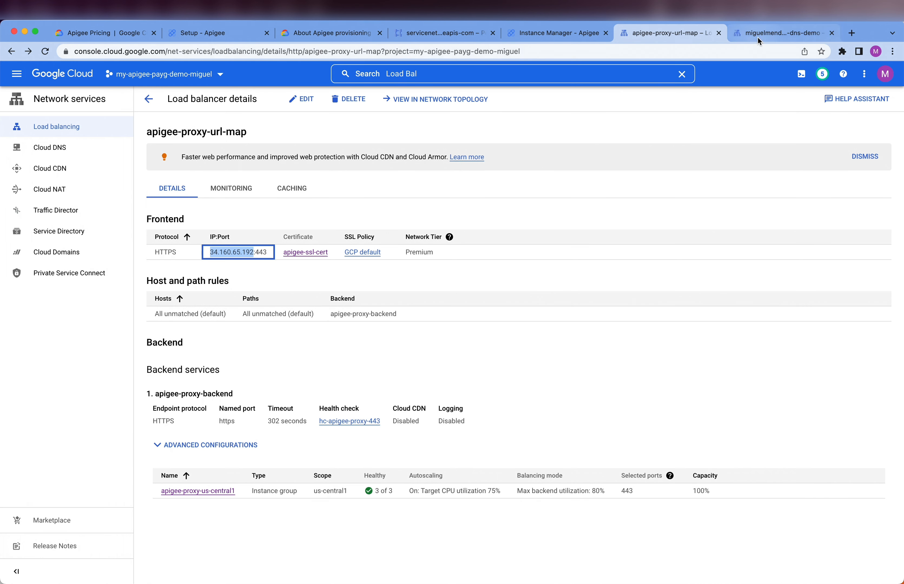
{"action": "left_click", "coordinate": [309, 285]}
{"action": "key", "text": "super+v"}
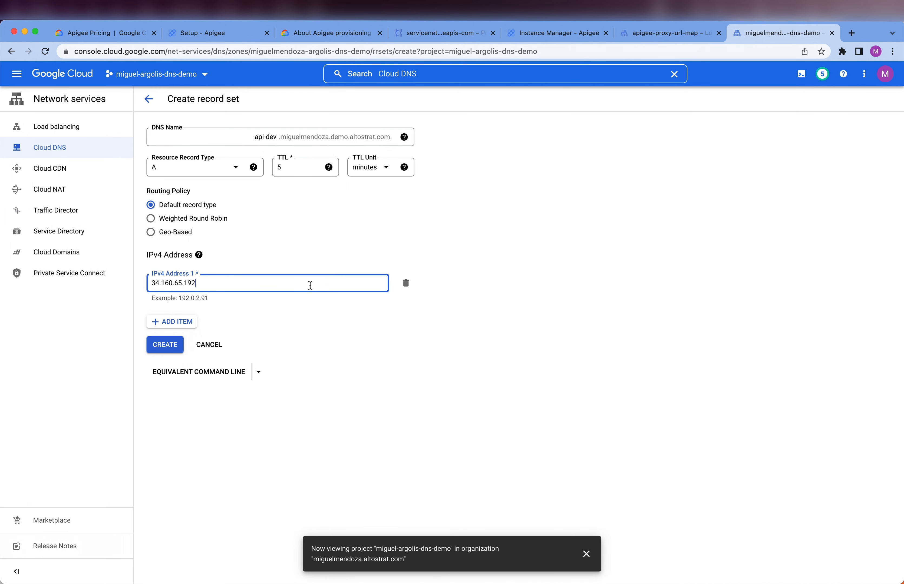
Create the api-dev record set, and check the status of the load balancer's apigee-ssl-cert certificate
{"action": "left_click", "coordinate": [170, 349]}
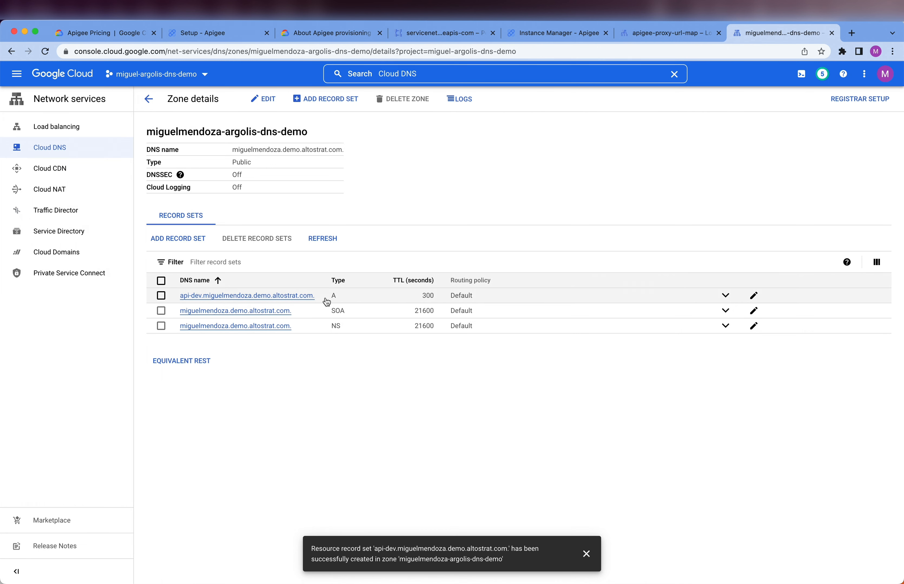
{"action": "left_click", "coordinate": [663, 35]}
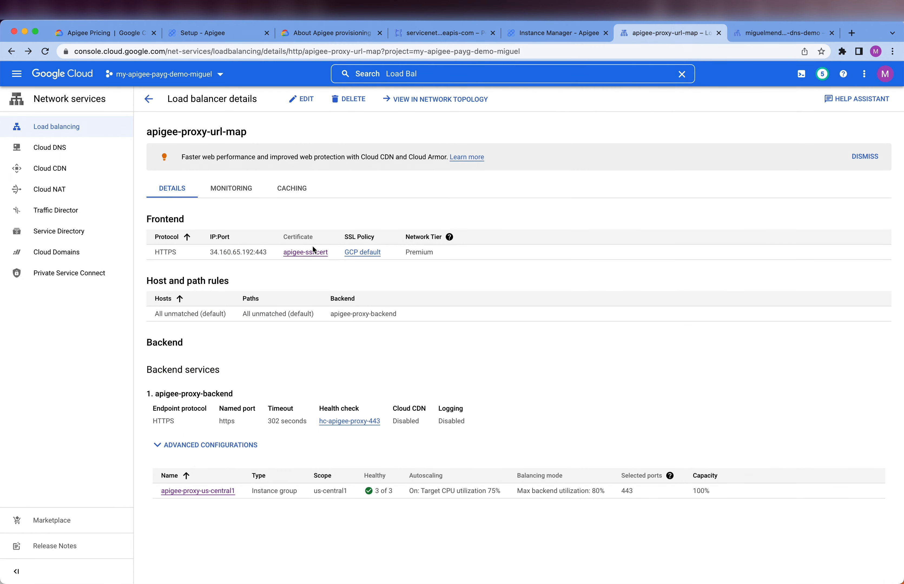
{"action": "left_click", "coordinate": [306, 253]}
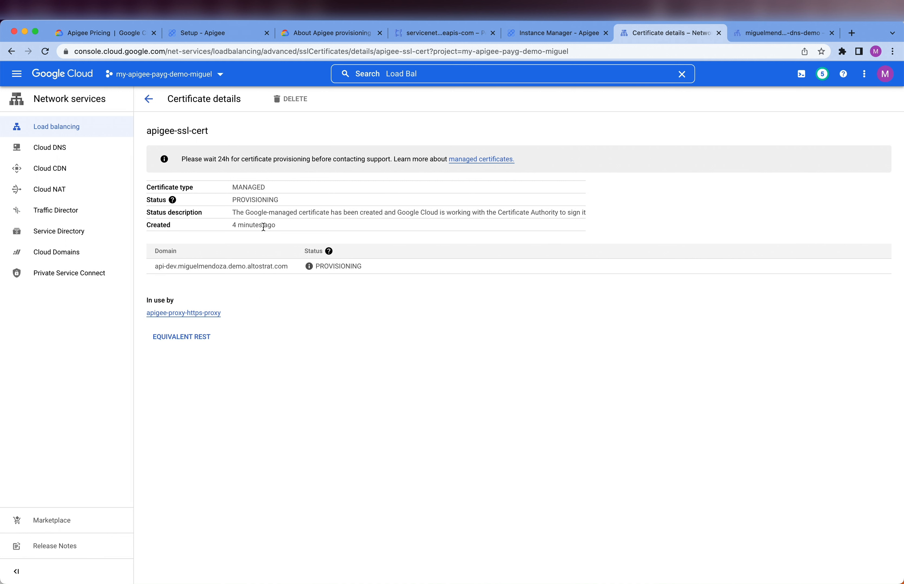
{"action": "double_click", "coordinate": [326, 267]}
Complete the Apigee Pay-as-you-go setup and deploy the 'Hello world' test API to the default-dev environment
{"action": "left_click", "coordinate": [233, 36]}
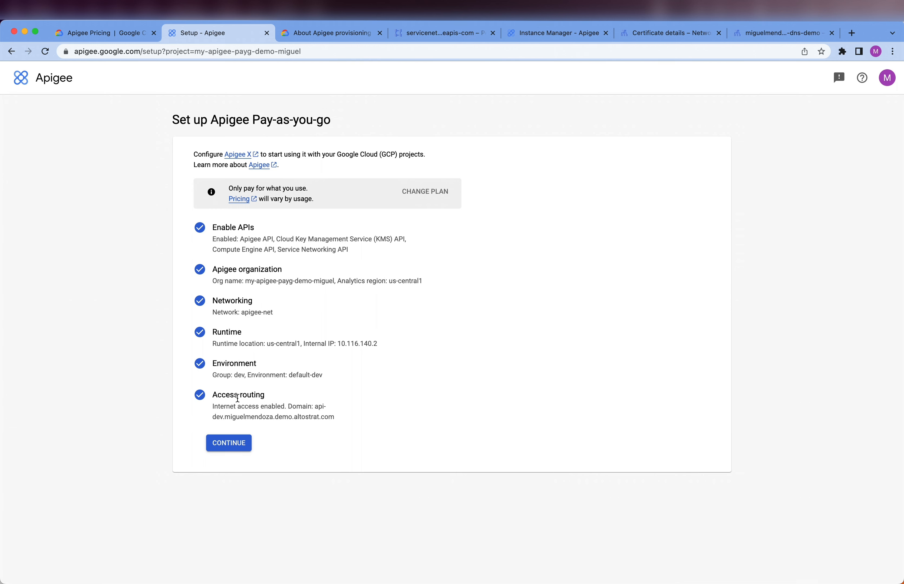
{"action": "left_click", "coordinate": [241, 445]}
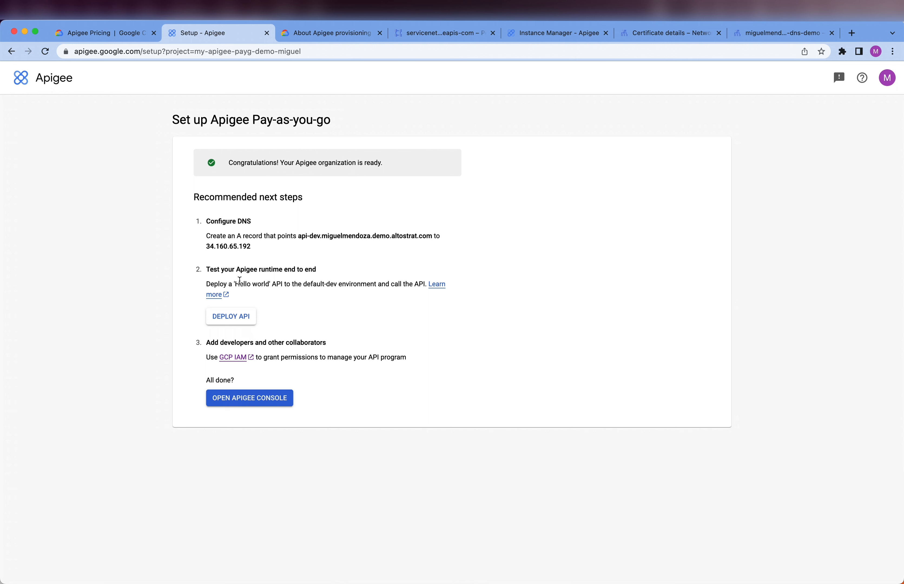
{"action": "left_click", "coordinate": [252, 317]}
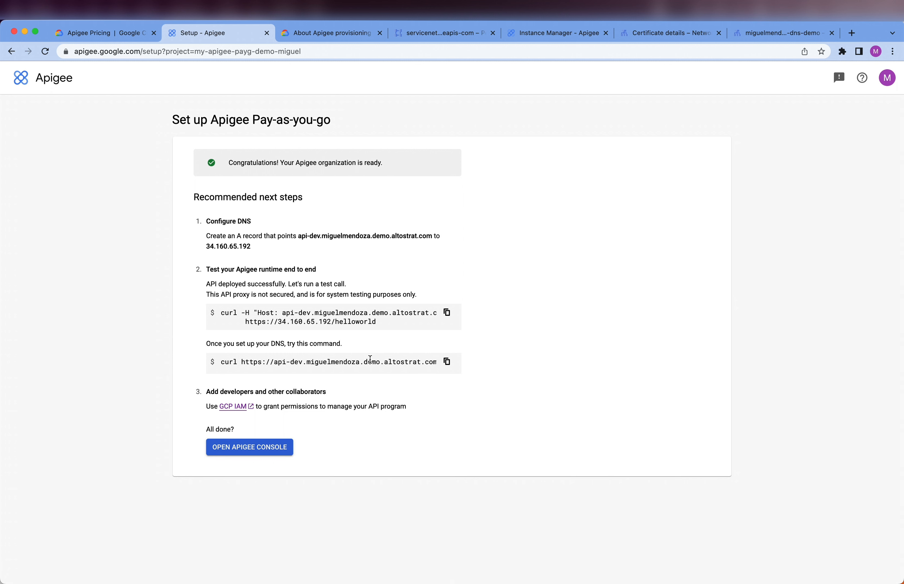
Open the helloworld API proxy in the Apigee console and inspect its default-dev deployment details
{"action": "left_click", "coordinate": [564, 37]}
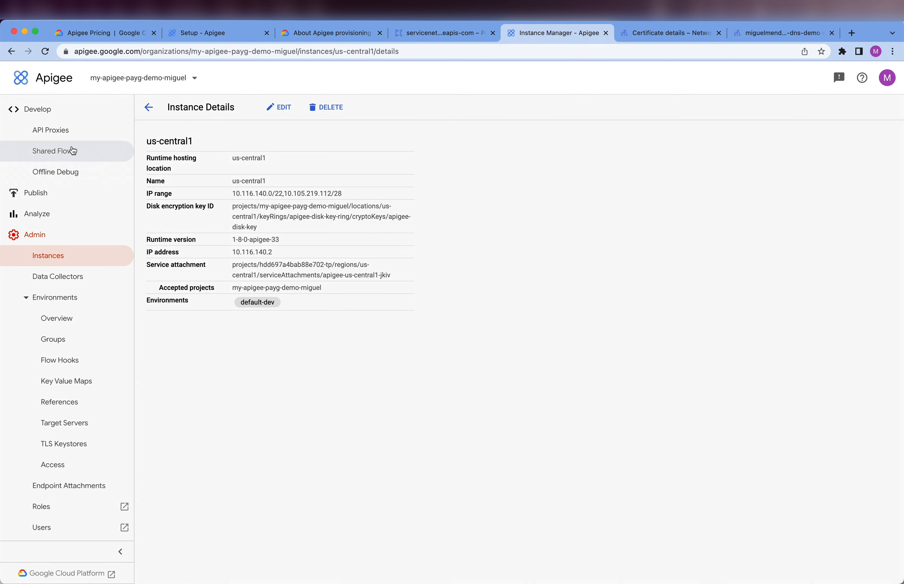
{"action": "left_click", "coordinate": [54, 133]}
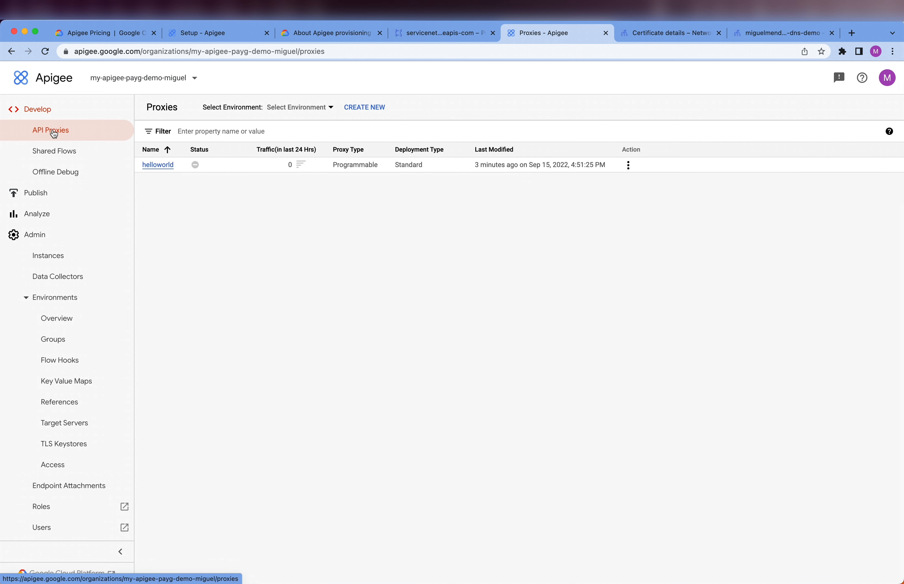
{"action": "left_click", "coordinate": [167, 166]}
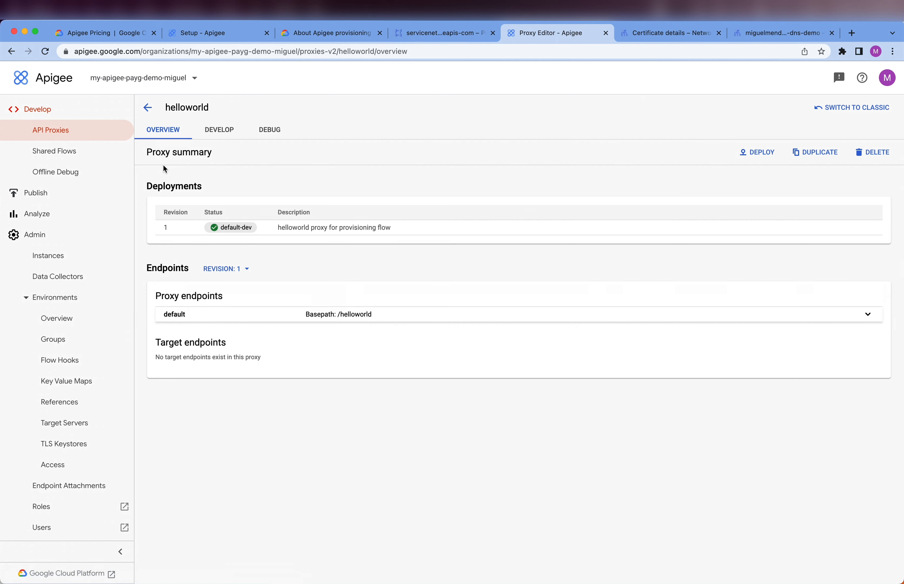
{"action": "left_click", "coordinate": [231, 227]}
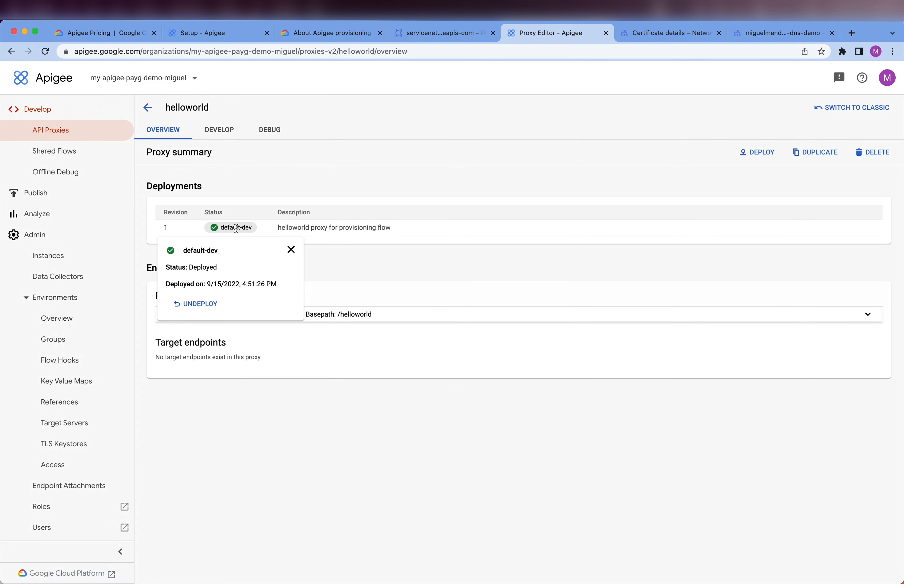
{"action": "left_click_drag", "start_coordinate": [182, 251], "coordinate": [216, 252]}
{"action": "left_click", "coordinate": [375, 187]}
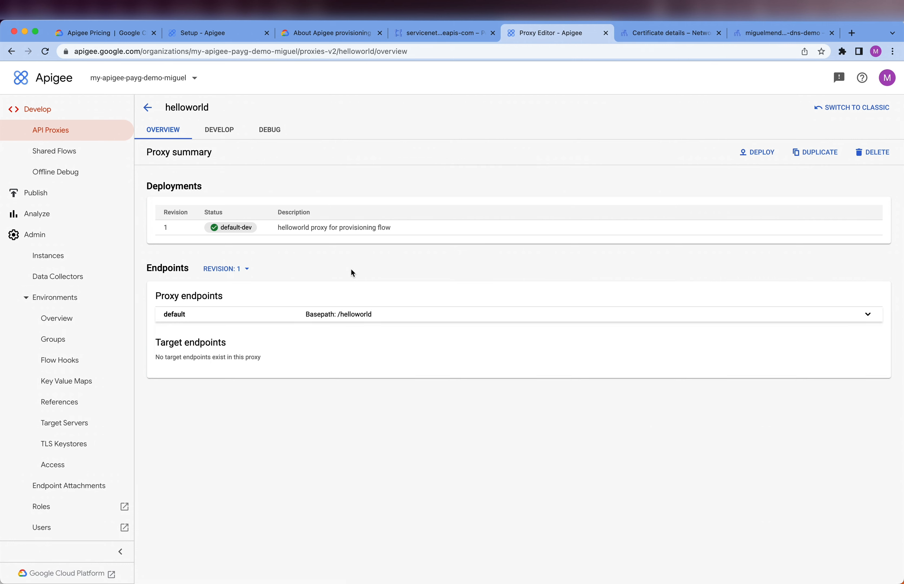
Reload the apigee-ssl-cert details from the apigee-proxy-url-map load balancer to recheck the certificate's status
{"action": "left_click", "coordinate": [665, 37]}
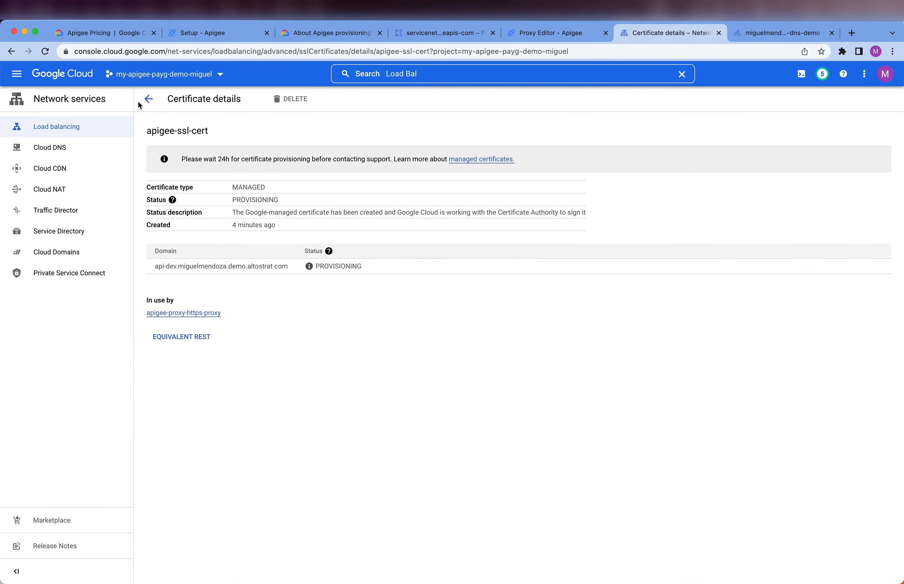
{"action": "left_click", "coordinate": [147, 99]}
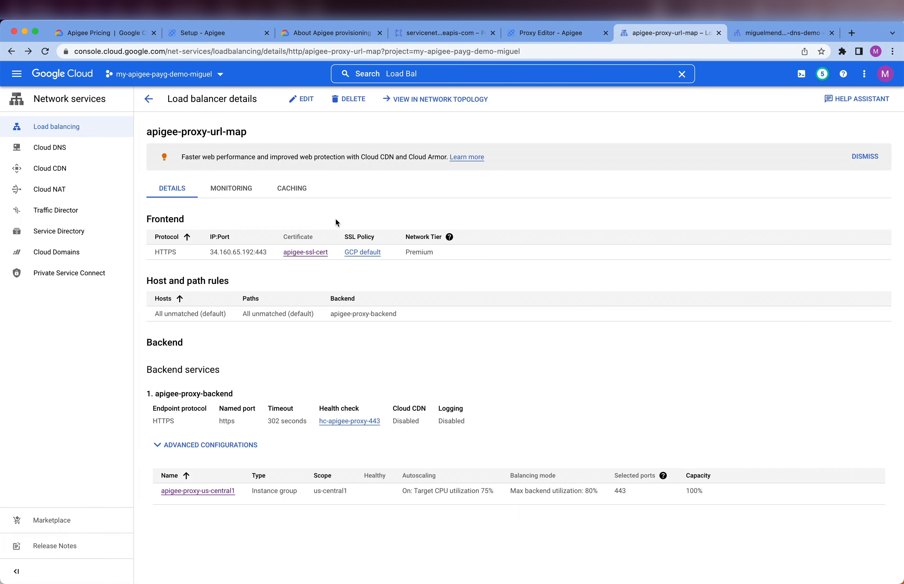
{"action": "left_click", "coordinate": [309, 253]}
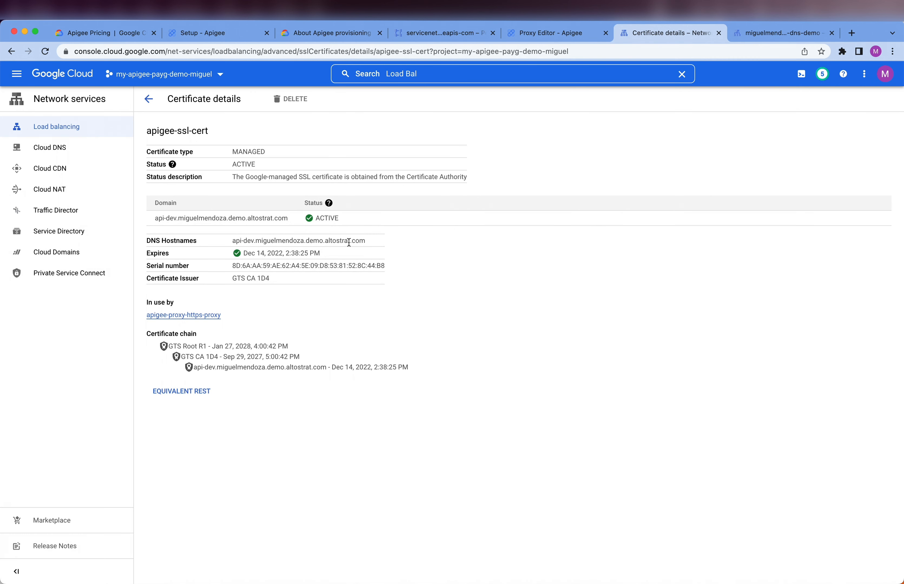
Copy the curl command for testing after DNS setup and open just its /helloworld URL in a new browser tab
{"action": "left_click", "coordinate": [228, 34]}
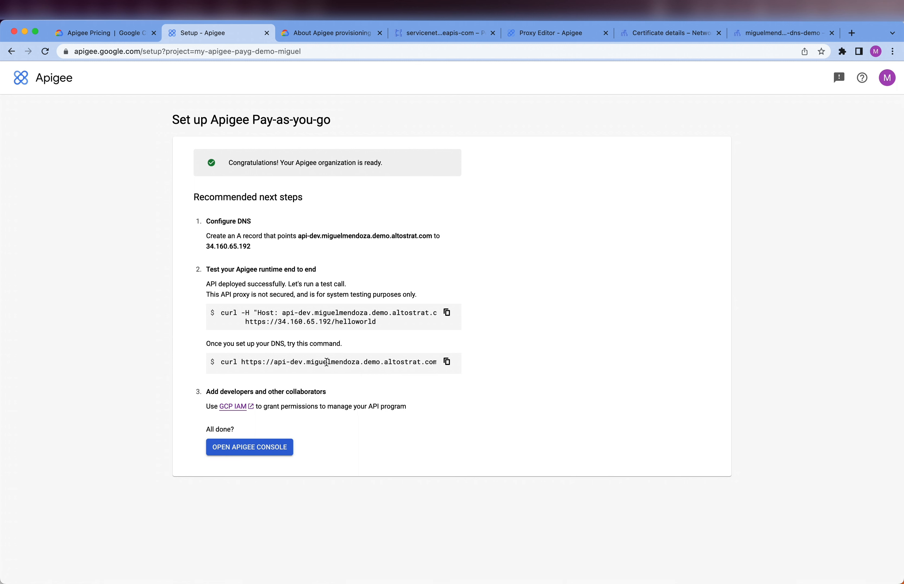
{"action": "left_click", "coordinate": [448, 365]}
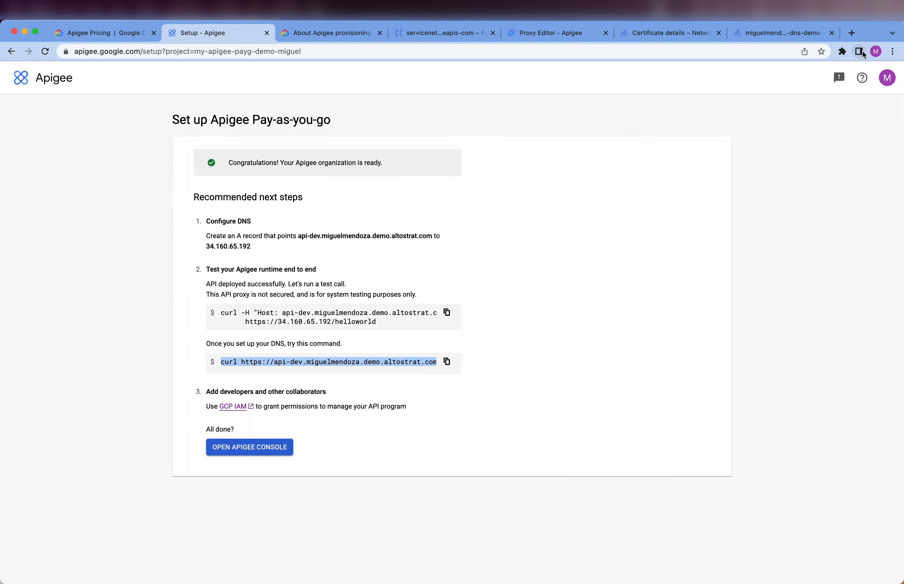
{"action": "left_click", "coordinate": [851, 34]}
{"action": "left_click", "coordinate": [709, 46]}
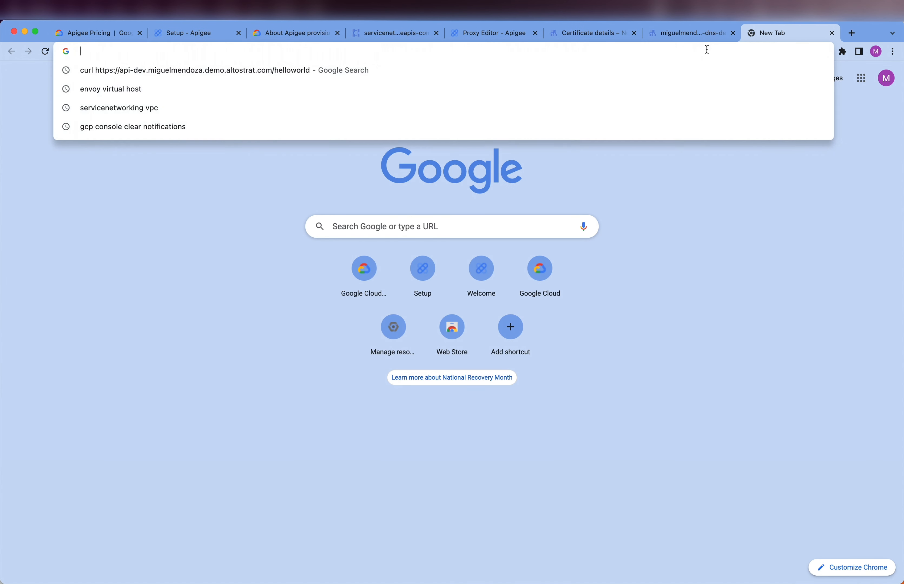
{"action": "key", "text": "super+v"}
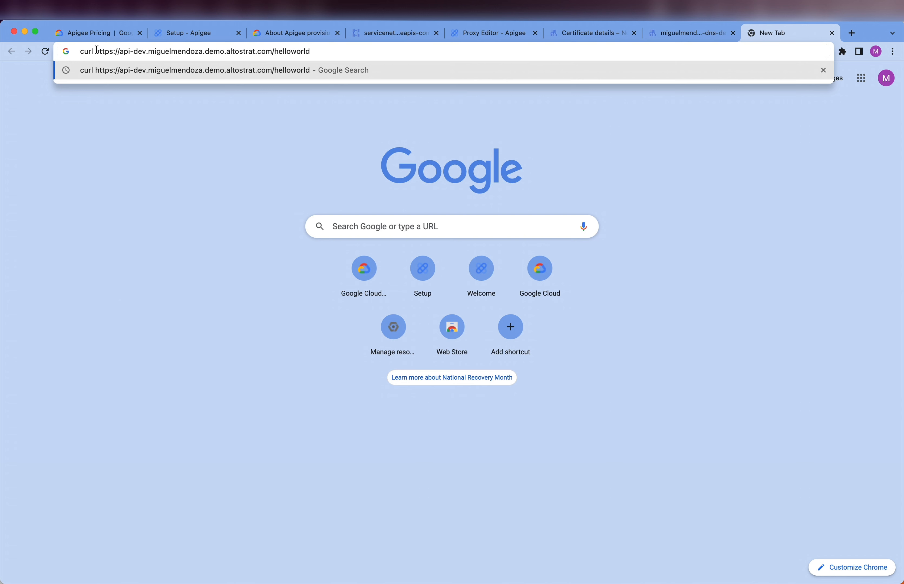
{"action": "left_click_drag", "start_coordinate": [96, 52], "coordinate": [43, 54]}
{"action": "key", "text": "BackSpace"}
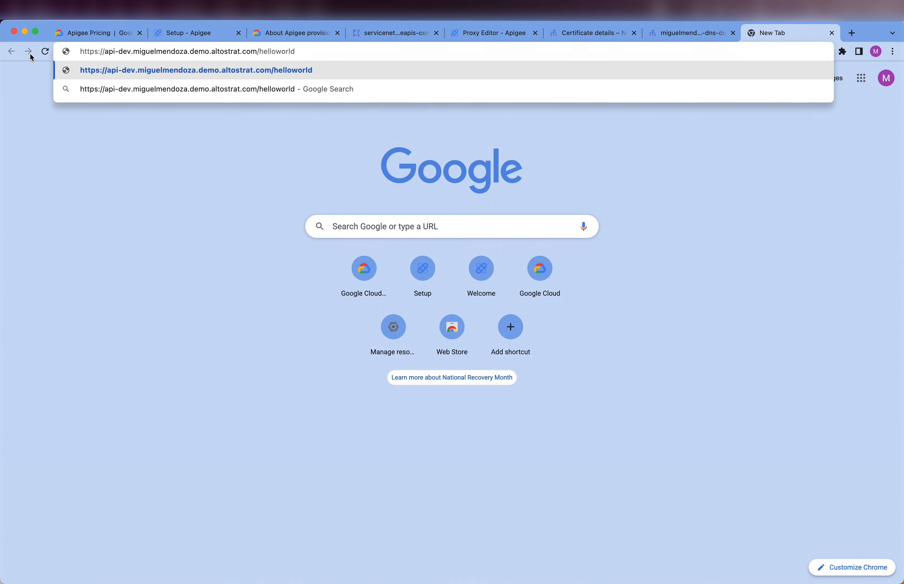
{"action": "key", "text": "Return"}
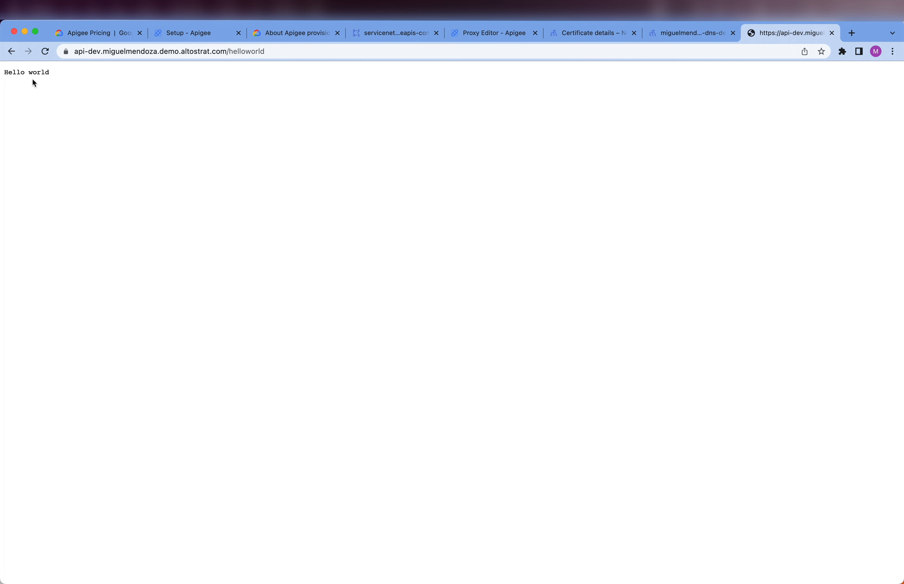
{"action": "triple_click", "coordinate": [38, 74]}
{"action": "triple_click", "coordinate": [38, 73]}
{"action": "left_click", "coordinate": [110, 96]}
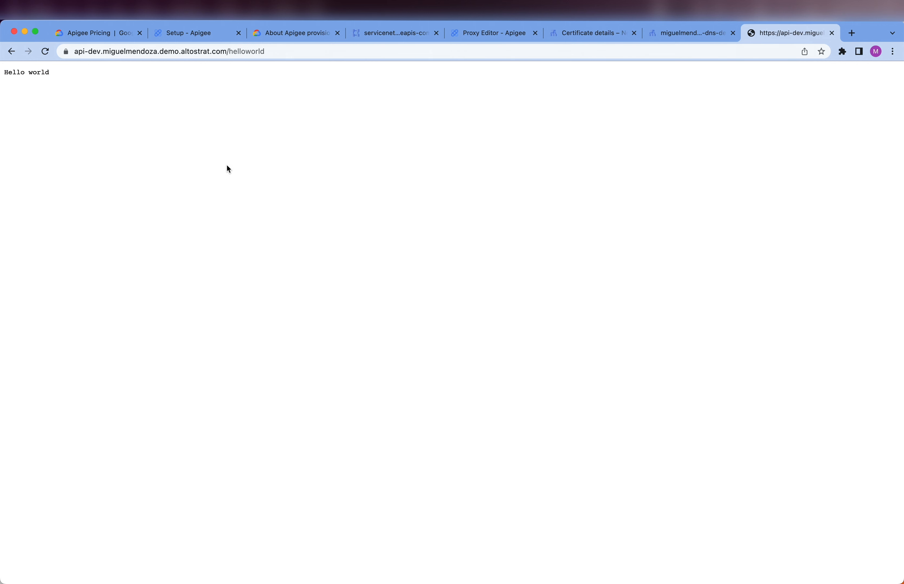